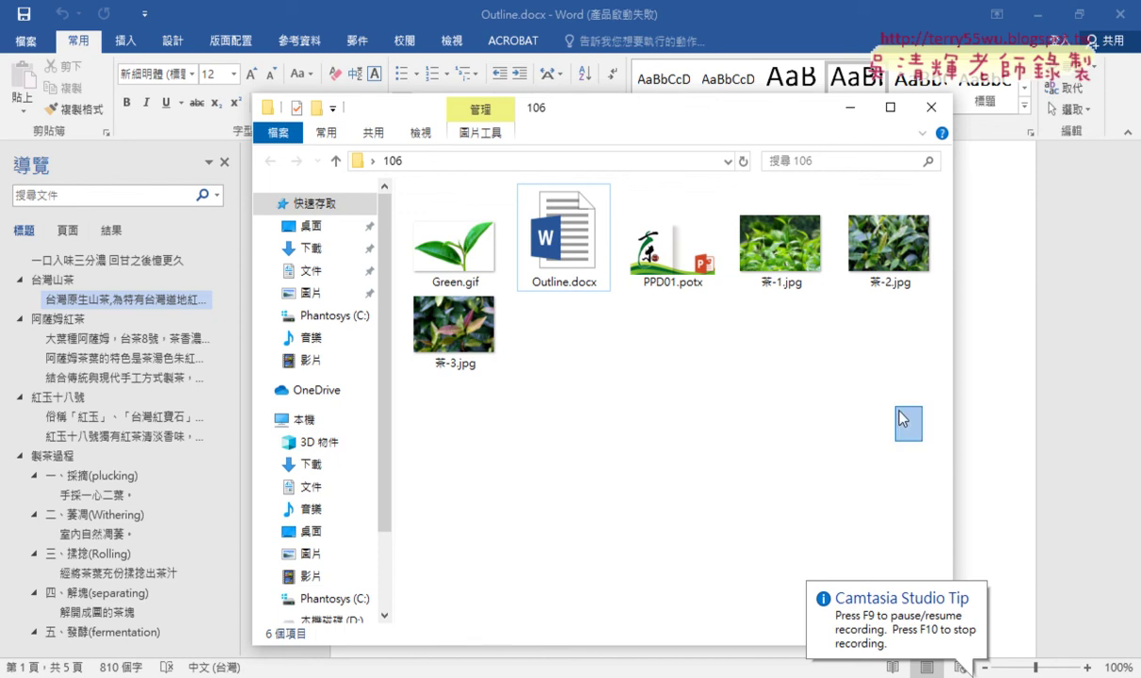
# Select all six files in the 106 folder and move the Explorer window up and left
pyautogui.moveTo(900, 414); pyautogui.dragTo(489, 175)
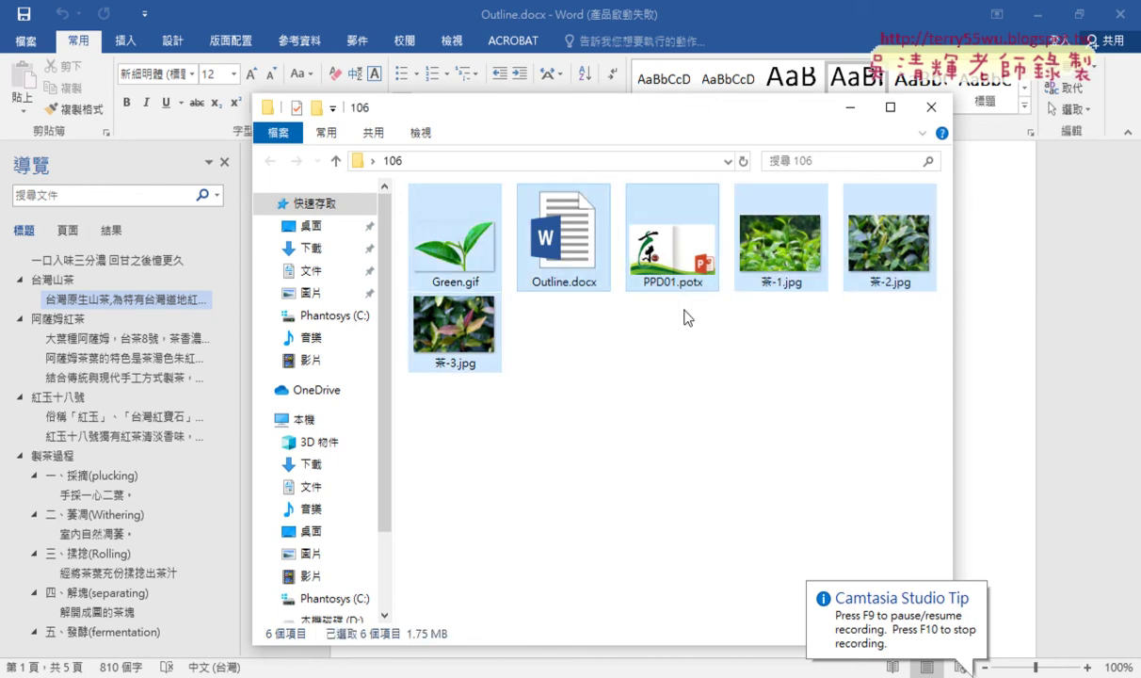
pyautogui.moveTo(571, 111); pyautogui.dragTo(396, 83)
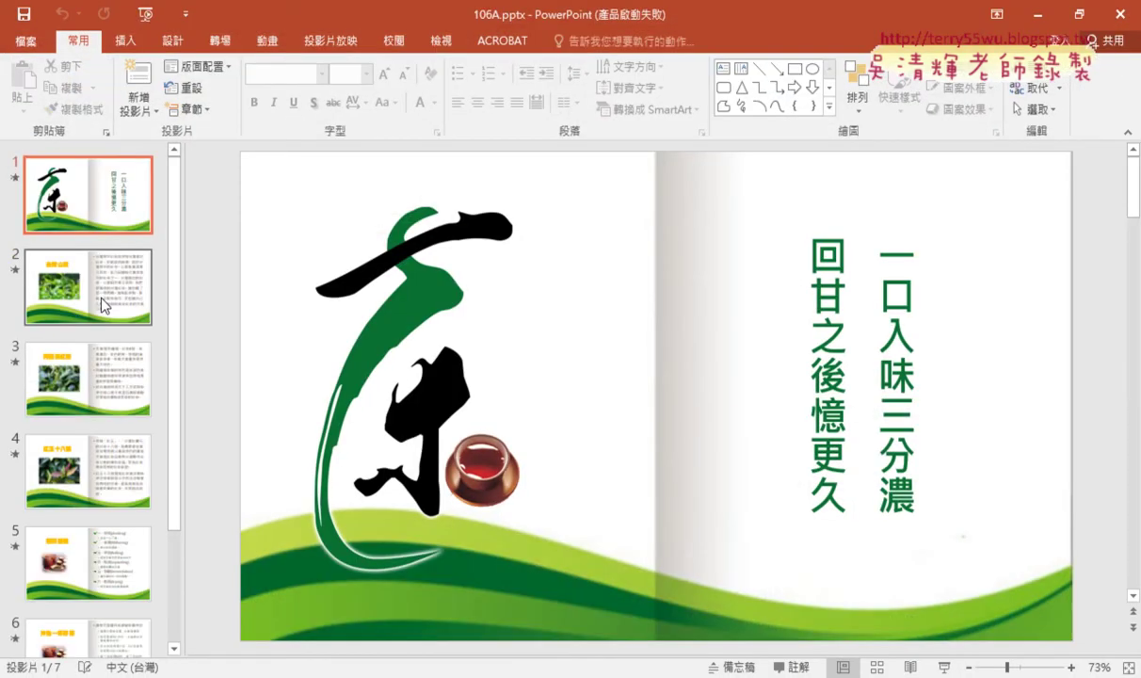
# Browse slides 2, 3 and 4 of the sample deck, then return to the title slide
pyautogui.click(95, 282)
pyautogui.click(95, 402)
pyautogui.click(98, 445)
pyautogui.click(104, 197)
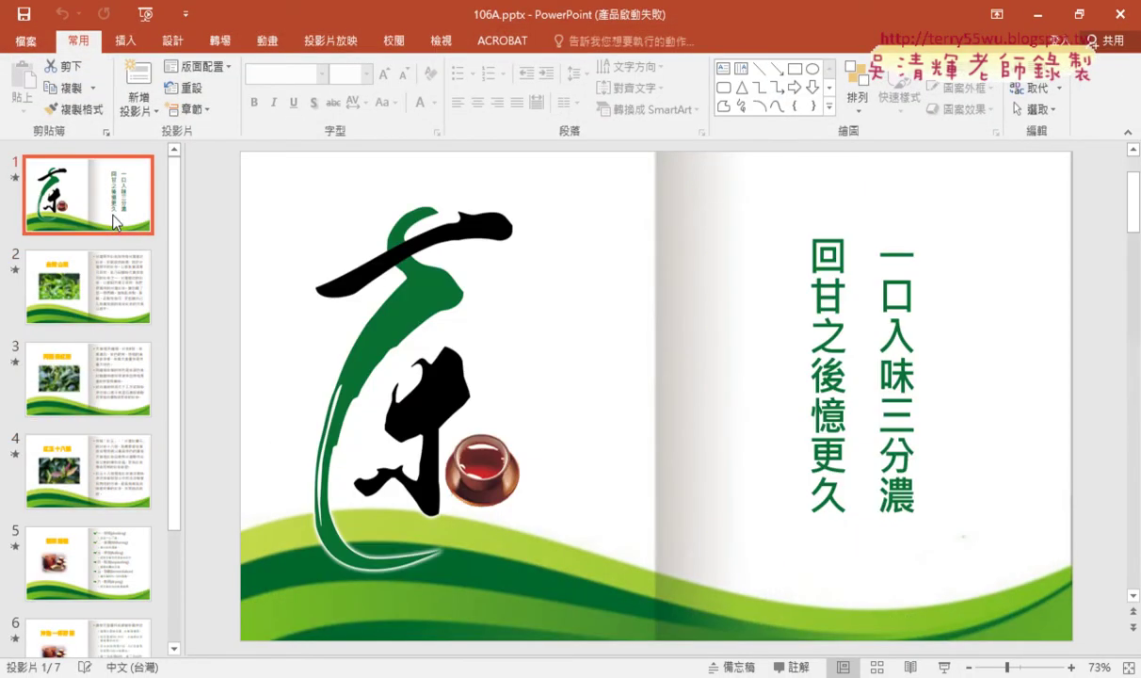
# Bring the 106 folder window to the front and select Green.gif
pyautogui.click(363, 570)
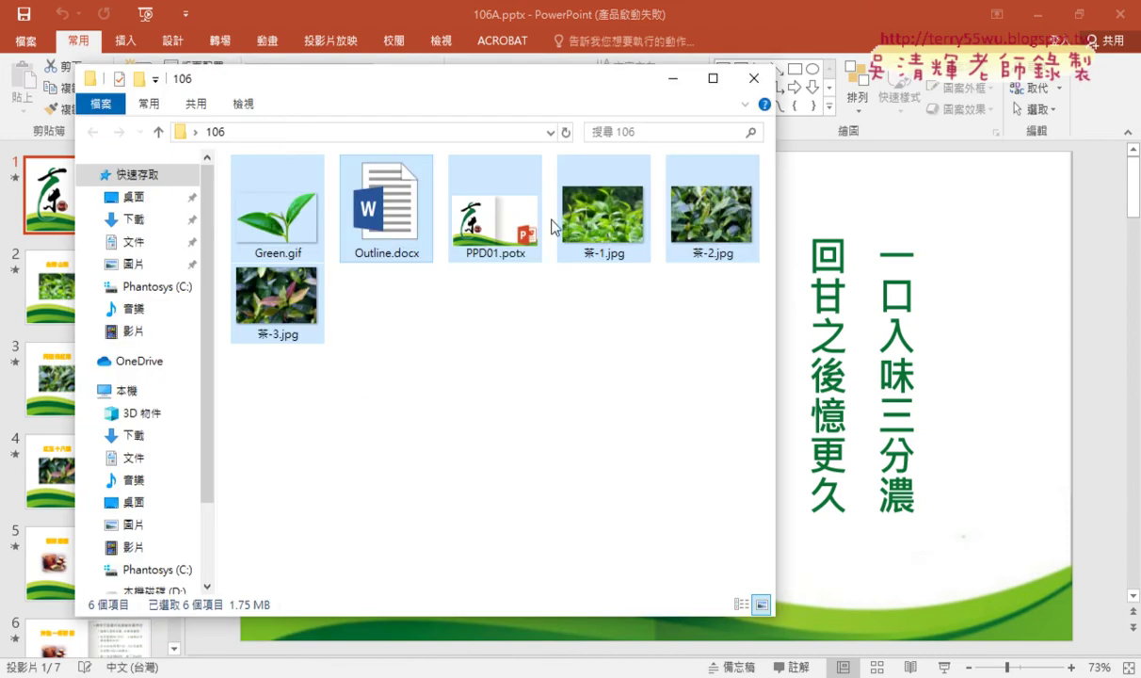
pyautogui.click(478, 340)
pyautogui.click(298, 241)
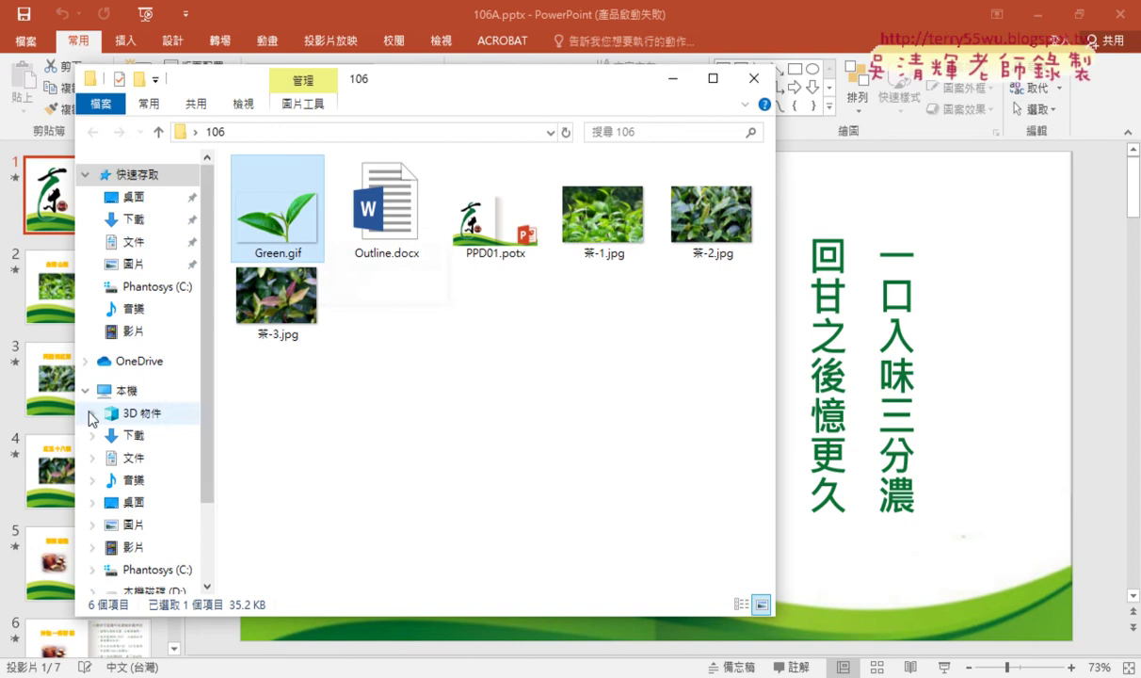
# Back in the deck, view slide 5, 製茶過程, with its six tea-making steps
pyautogui.click(56, 424)
pyautogui.scroll(-3, 130, 529)
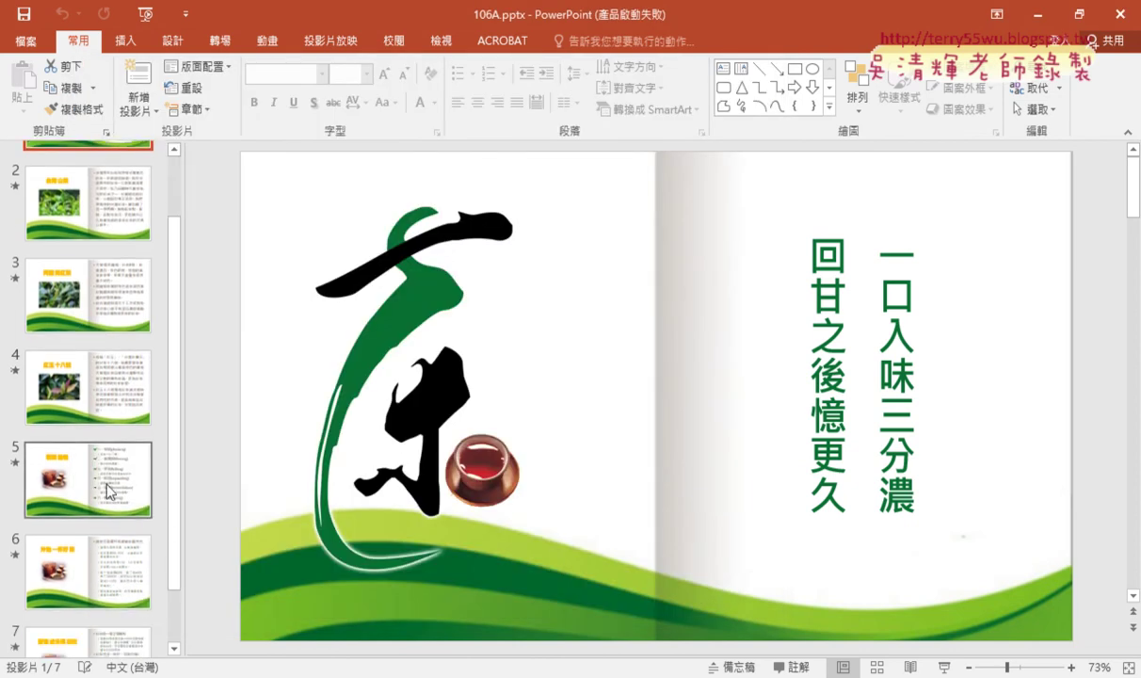
pyautogui.click(37, 485)
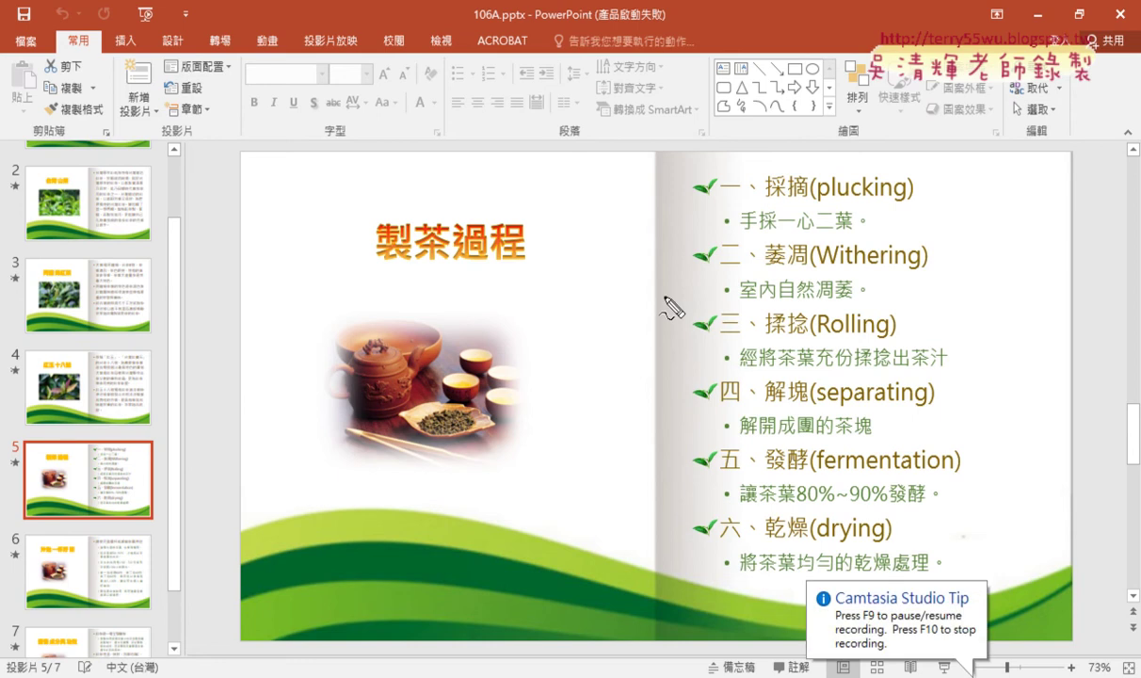
pyautogui.moveTo(701, 164); pyautogui.dragTo(698, 193)
pyautogui.moveTo(642, 265)
pyautogui.mouseDown()
pyautogui.moveTo(661, 199)
pyautogui.moveTo(685, 198)
pyautogui.mouseUp()
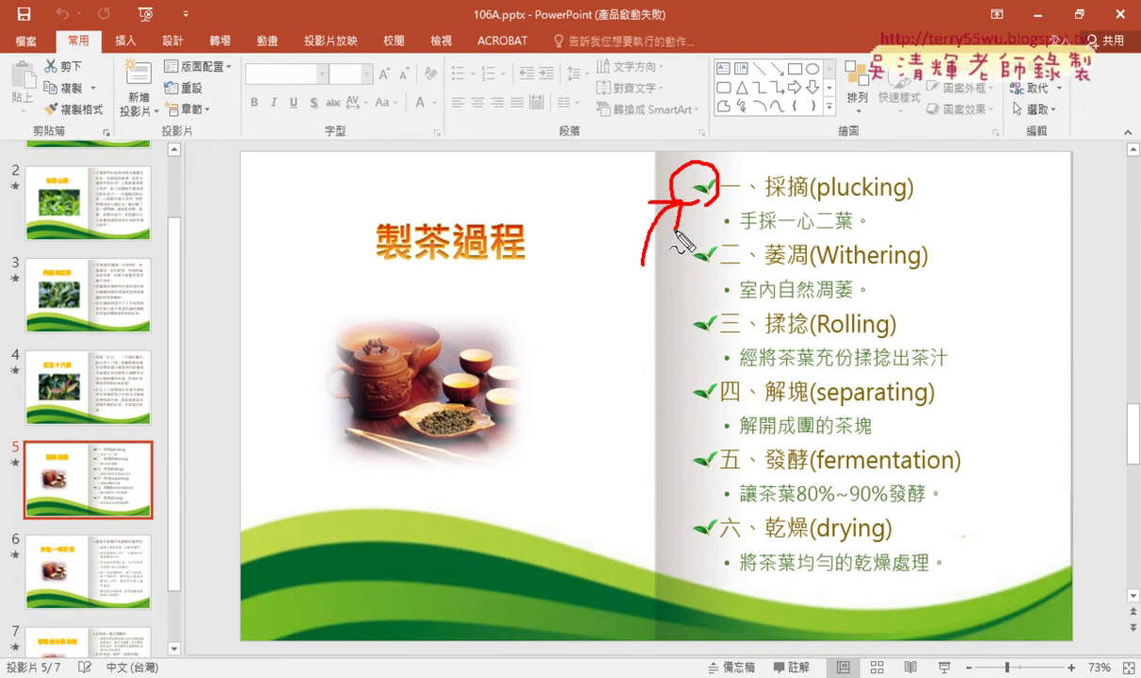
pyautogui.press('Escape')
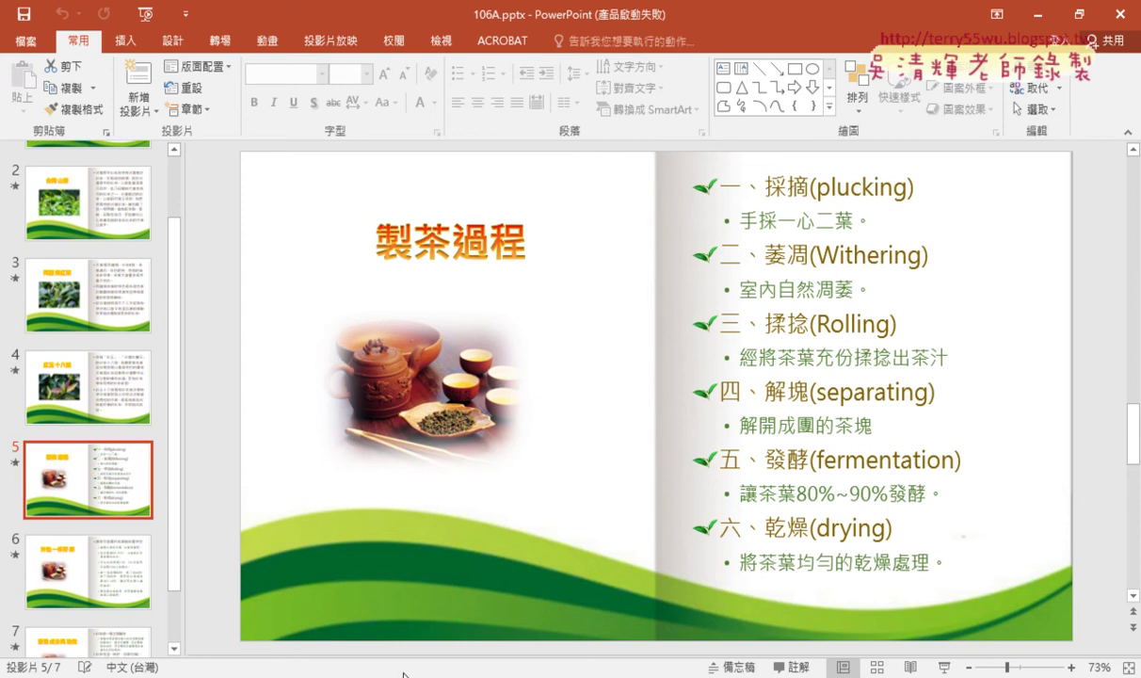
# Open Outline.docx from the 106 folder and scroll to the top of the document
pyautogui.click(276, 589)
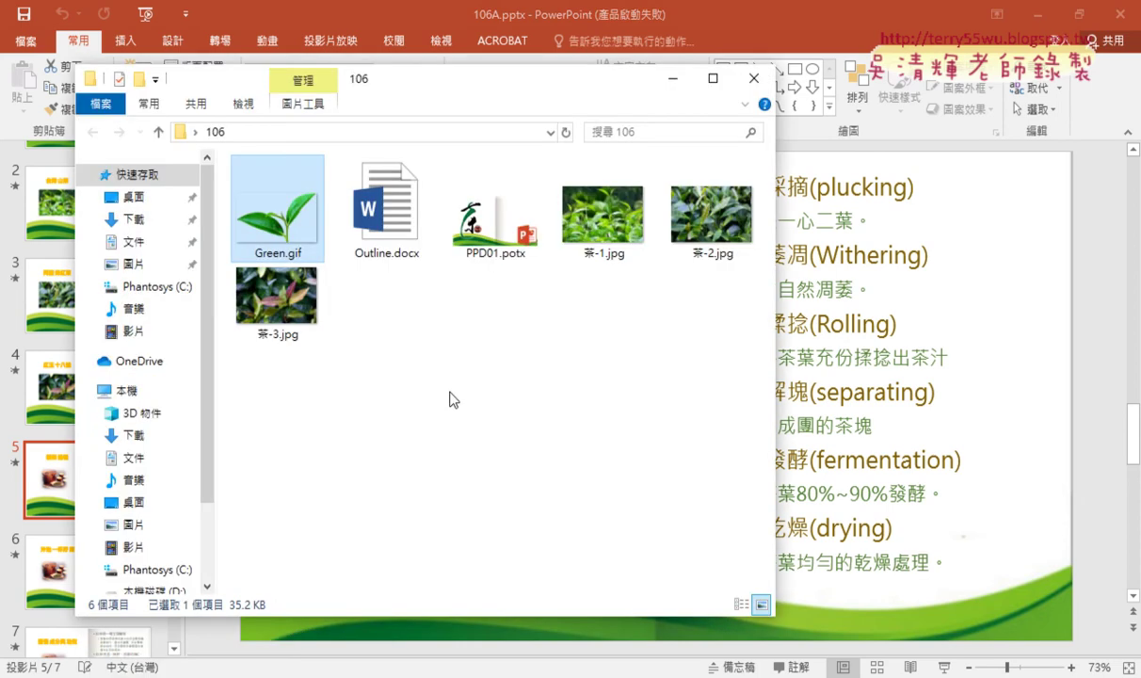
pyautogui.click(409, 260)
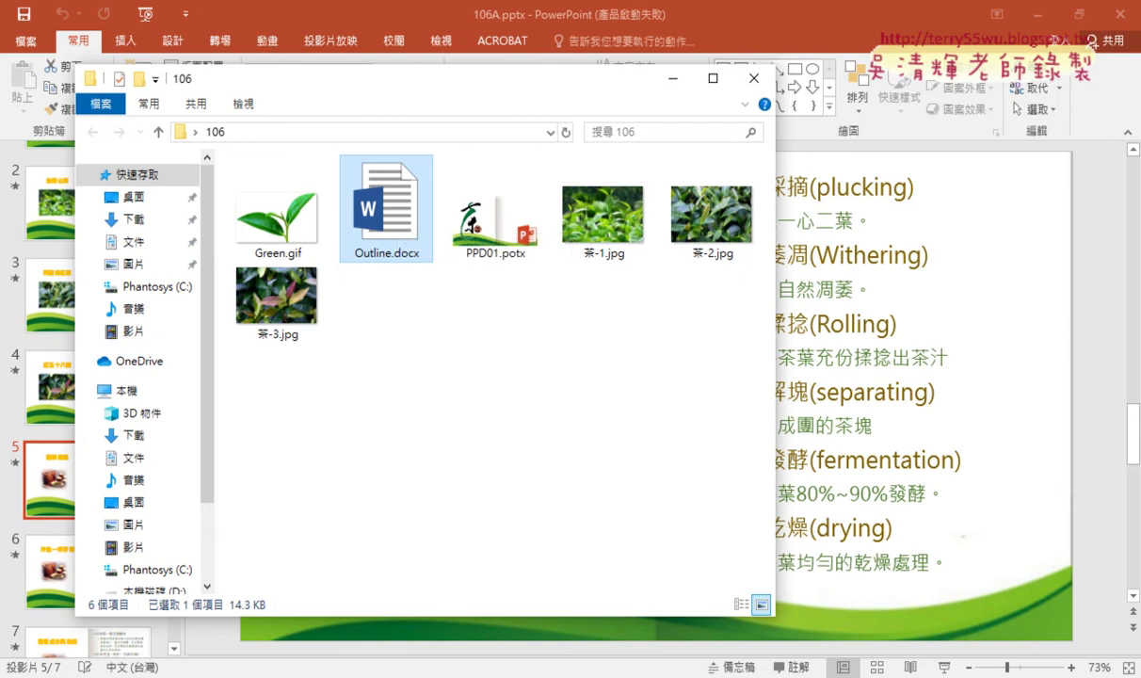
pyautogui.scroll(3, 801, 386)
pyautogui.scroll(1, 801, 386)
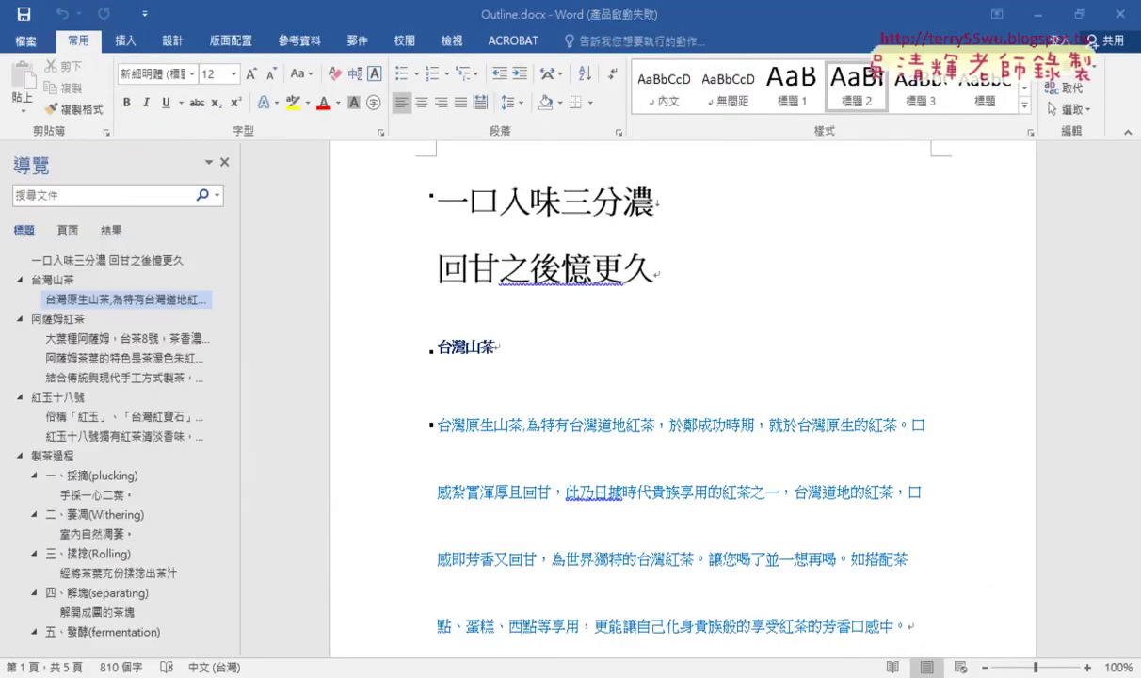
pyautogui.scroll(1, 446, 381)
# Select the two-line title and click into the 台灣山茶 heading, then switch back to PowerPoint
pyautogui.moveTo(435, 242)
pyautogui.mouseDown()
pyautogui.moveTo(595, 260)
pyautogui.moveTo(612, 325)
pyautogui.mouseUp()
pyautogui.click(447, 391)
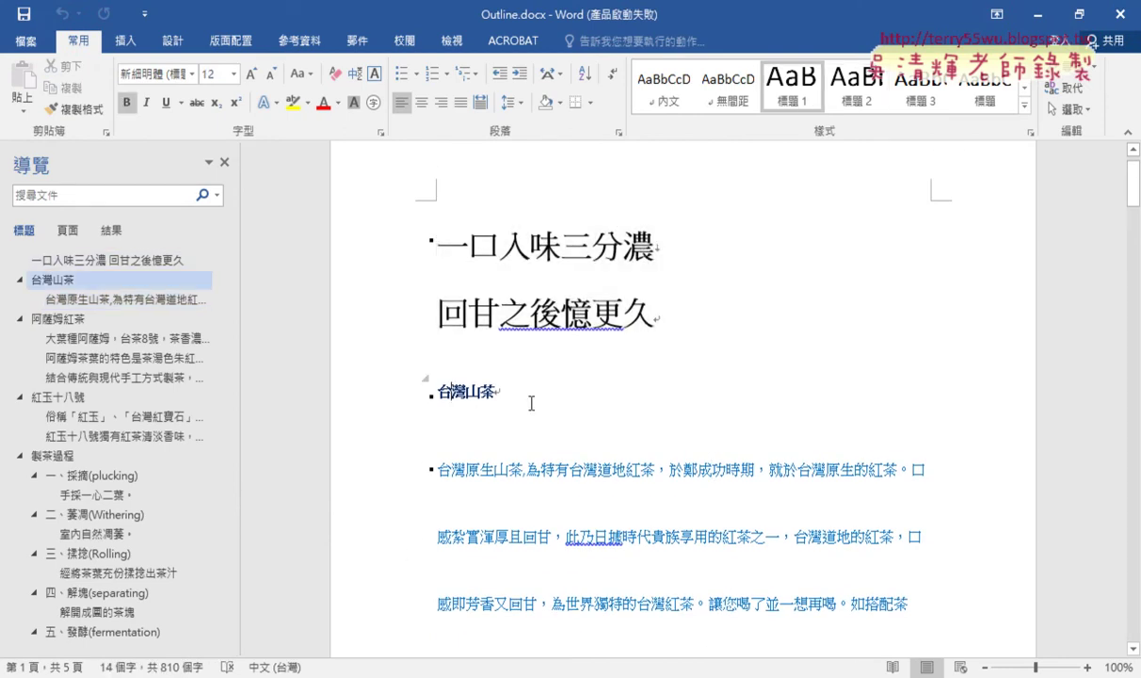
pyautogui.hotkey('alt', 'Tab')
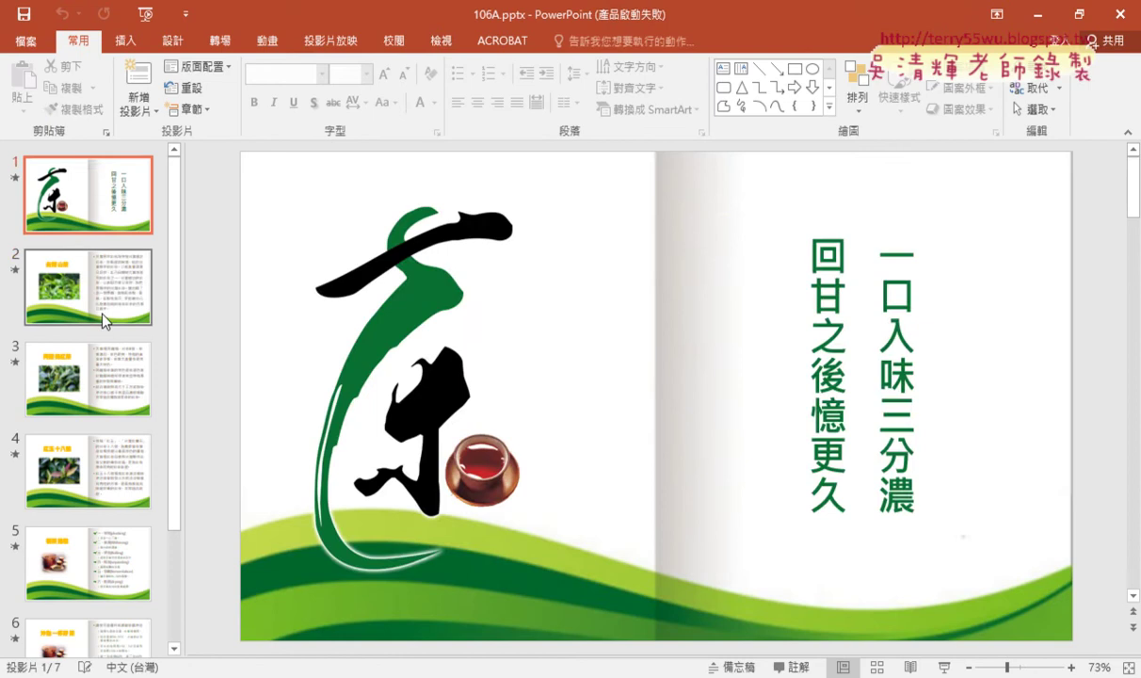
# On slide 2, check the formatting of the 台灣山茶 title and body text, then switch to Word
pyautogui.click(103, 320)
pyautogui.click(426, 236)
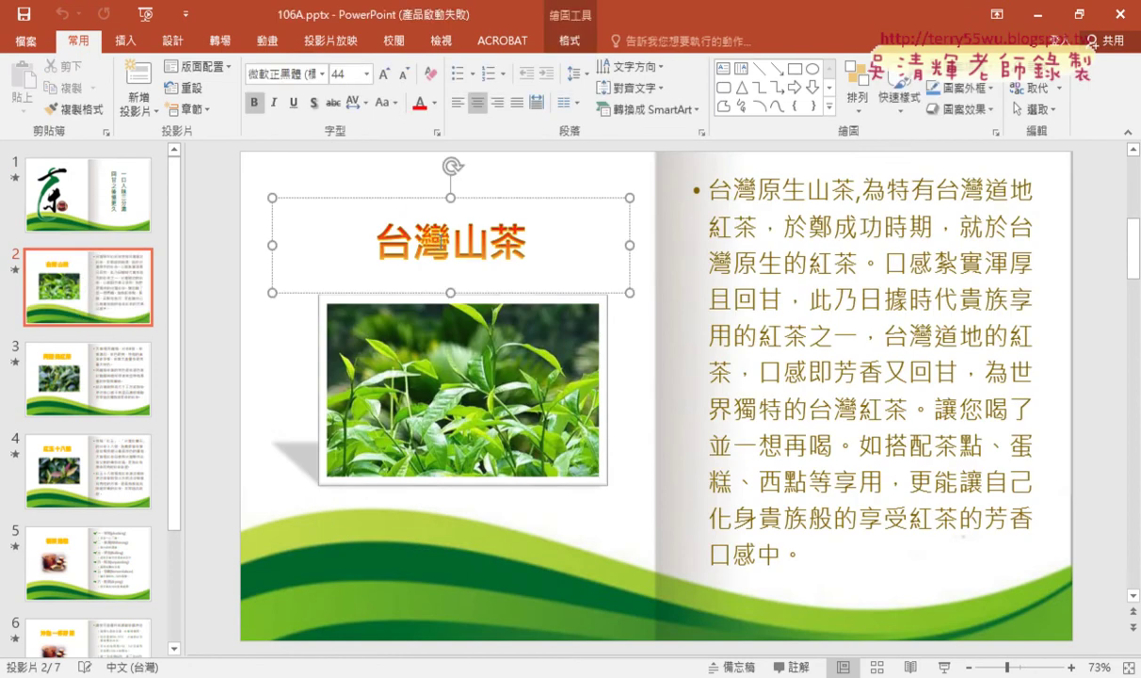
pyautogui.click(854, 239)
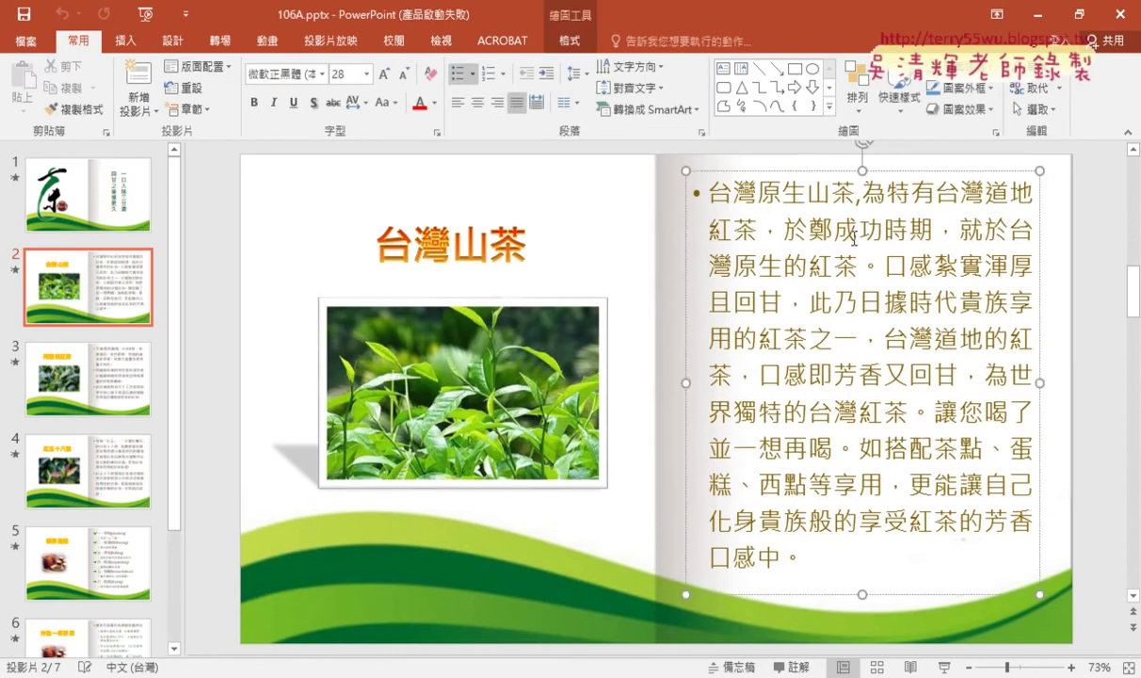
pyautogui.click(411, 237)
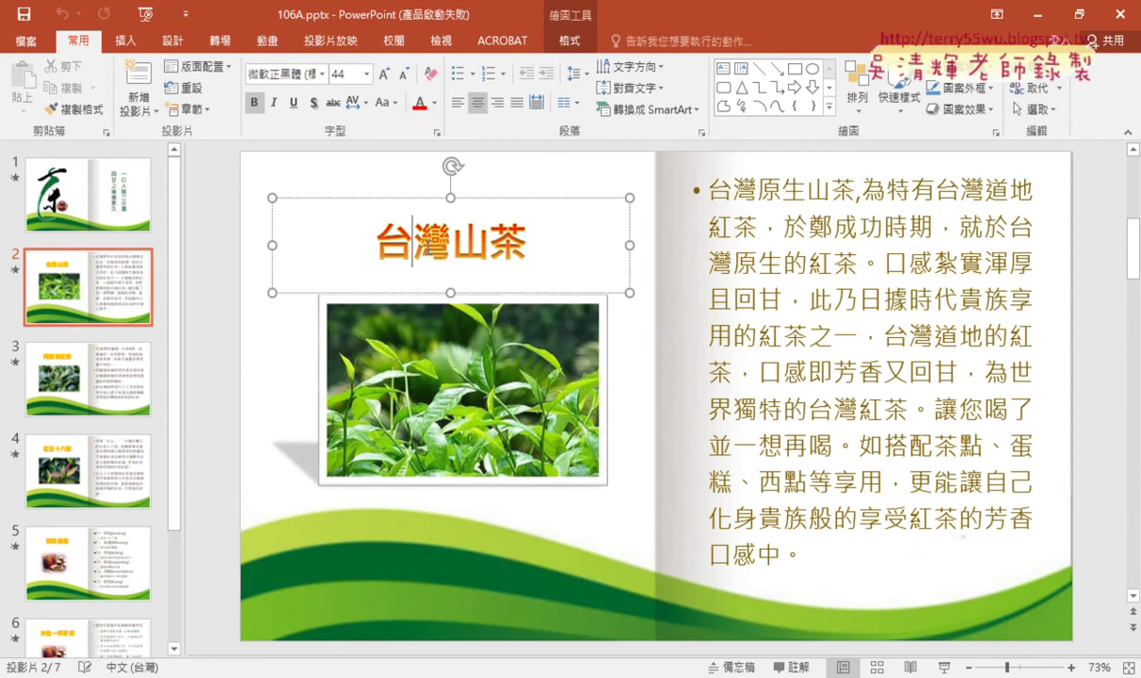
pyautogui.click(834, 303)
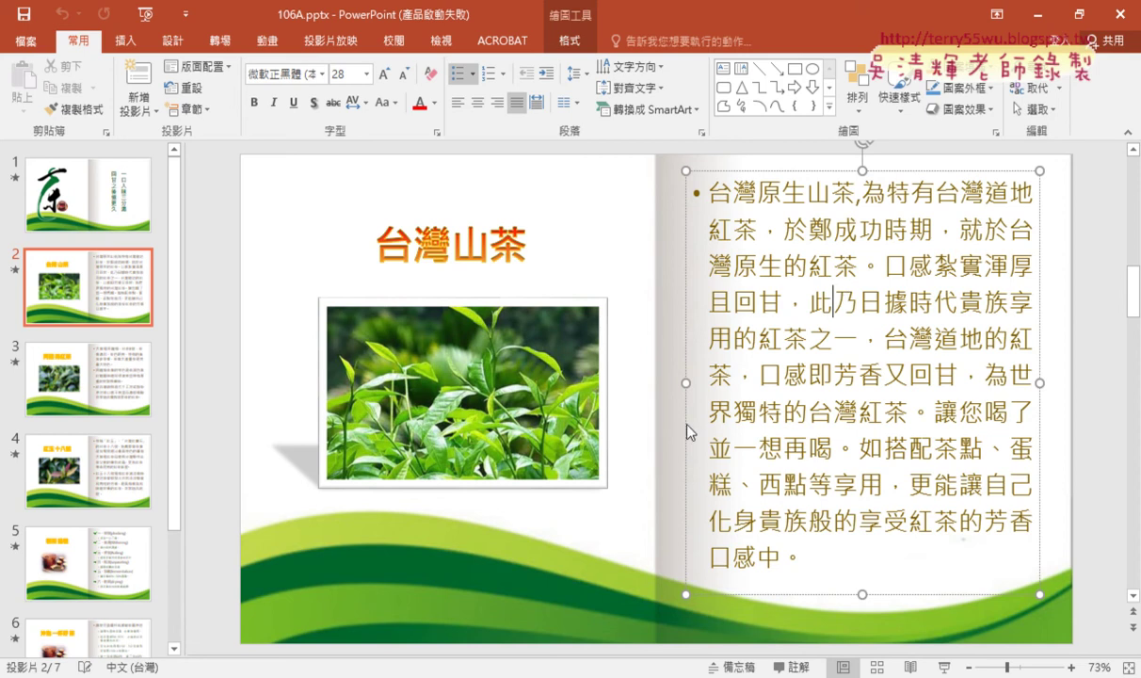
pyautogui.hotkey('alt', 'Tab')
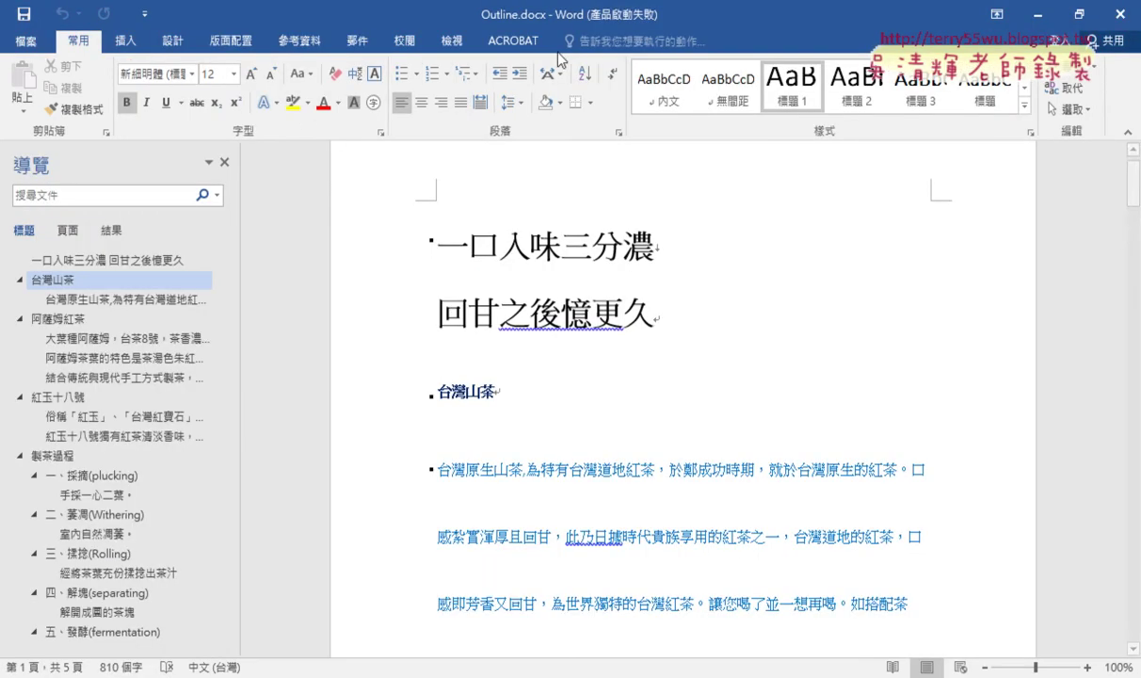
pyautogui.click(444, 246)
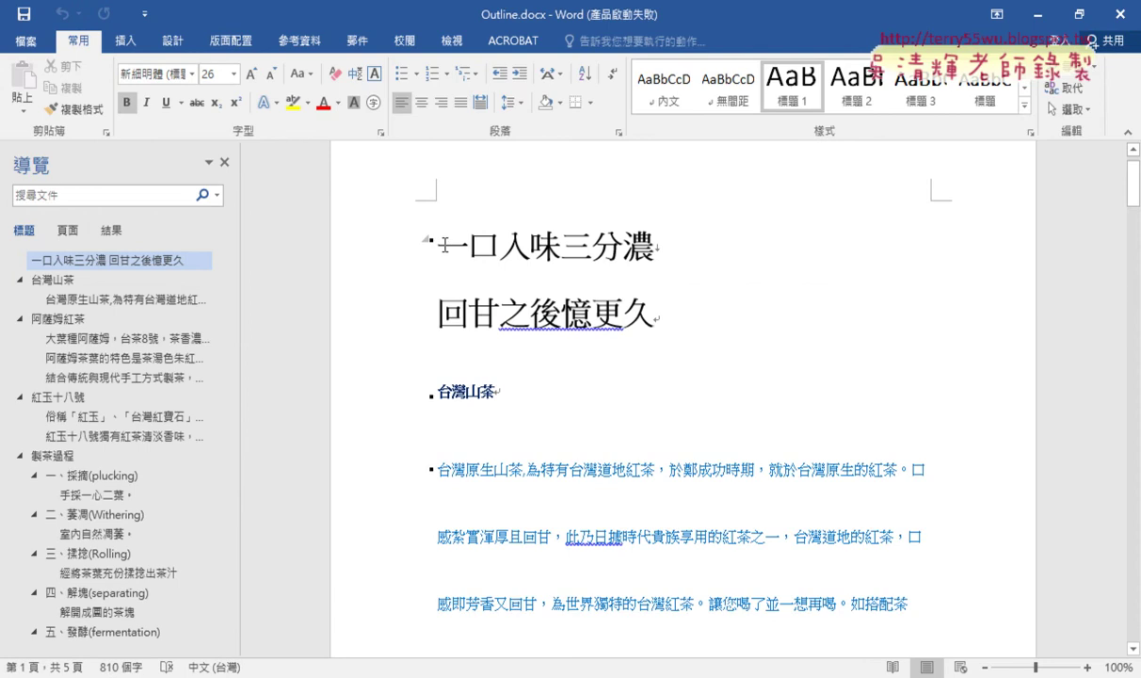
pyautogui.moveTo(444, 245); pyautogui.dragTo(621, 320)
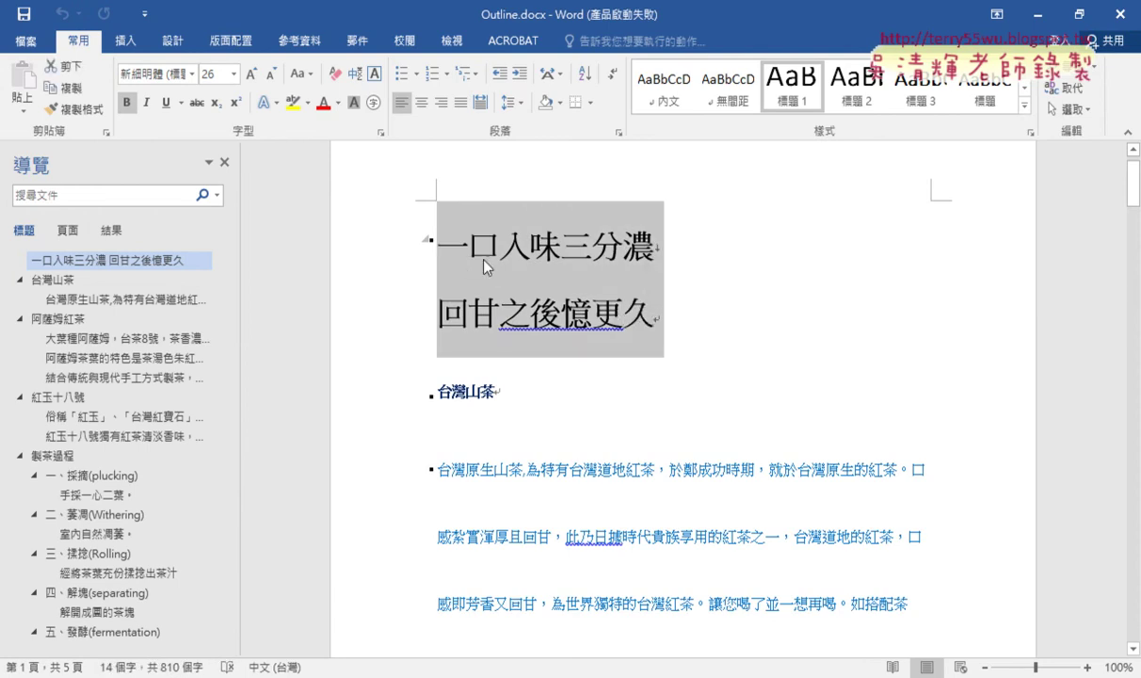
pyautogui.moveTo(467, 342)
pyautogui.mouseDown()
pyautogui.moveTo(627, 358)
pyautogui.moveTo(586, 184)
pyautogui.moveTo(617, 367)
pyautogui.mouseUp()
pyautogui.moveTo(761, 73)
pyautogui.mouseDown()
pyautogui.moveTo(810, 47)
pyautogui.moveTo(820, 127)
pyautogui.moveTo(764, 90)
pyautogui.mouseUp()
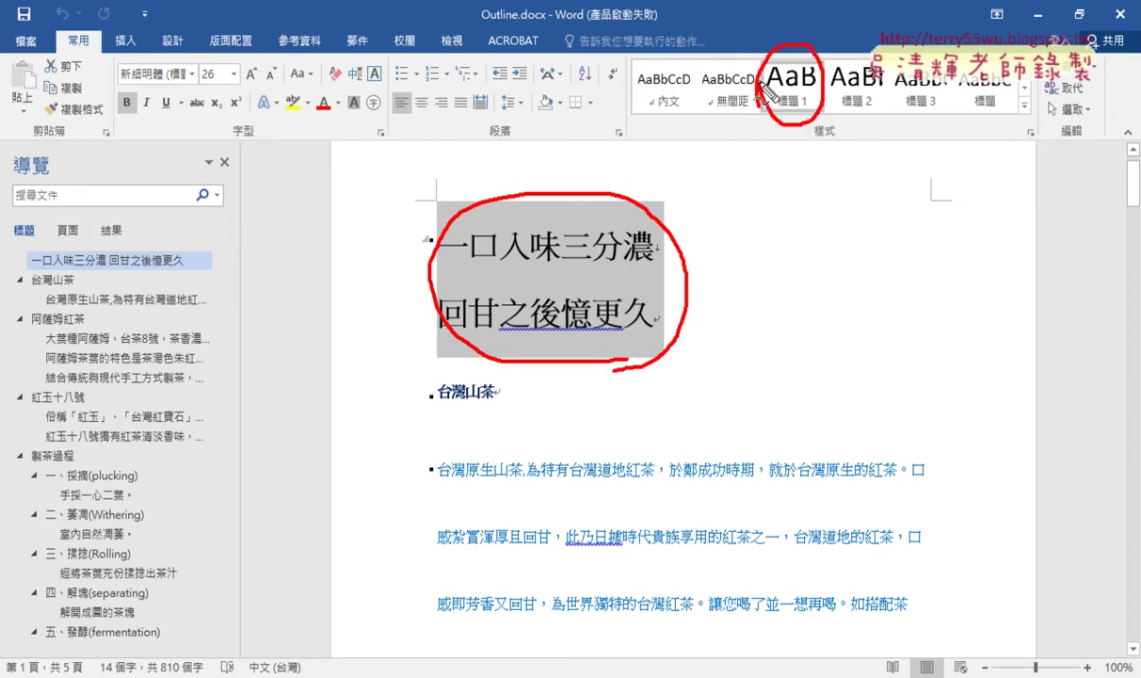
pyautogui.press('Escape')
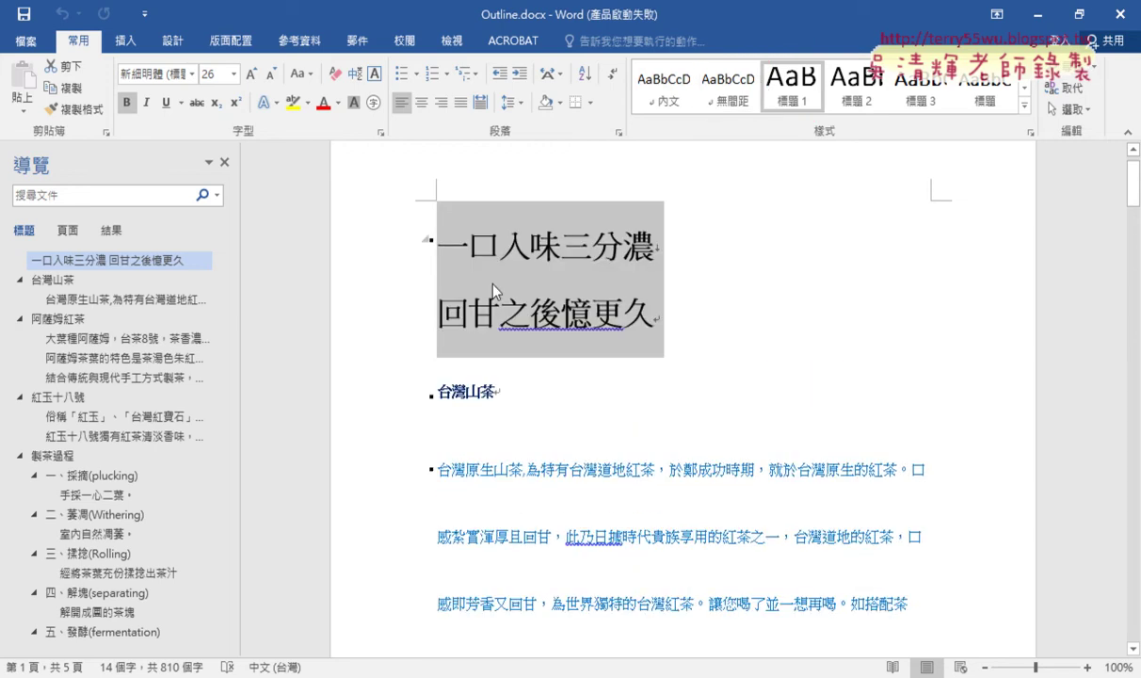
pyautogui.press('Right')
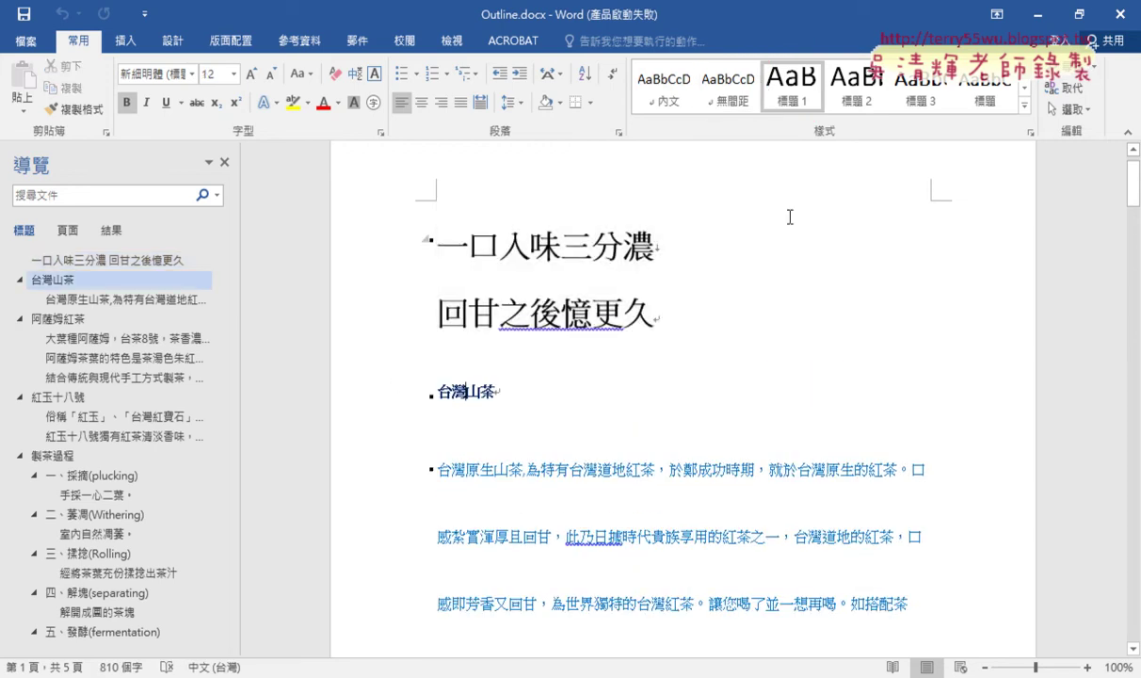
pyautogui.hotkey('ctrl', '2')
pyautogui.moveTo(437, 410)
pyautogui.mouseDown()
pyautogui.moveTo(477, 411)
pyautogui.moveTo(513, 381)
pyautogui.mouseUp()
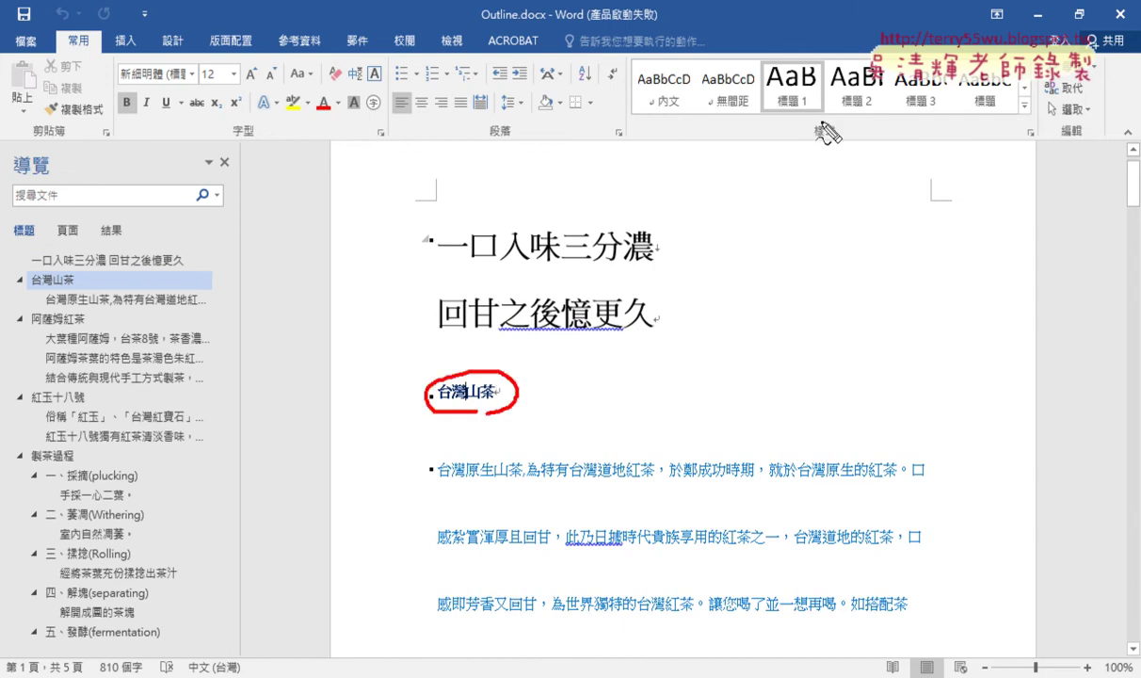
pyautogui.moveTo(786, 133); pyautogui.dragTo(828, 93)
pyautogui.moveTo(533, 367)
pyautogui.mouseDown()
pyautogui.moveTo(658, 252)
pyautogui.moveTo(742, 141)
pyautogui.moveTo(757, 167)
pyautogui.mouseUp()
pyautogui.moveTo(828, 118); pyautogui.dragTo(809, 143)
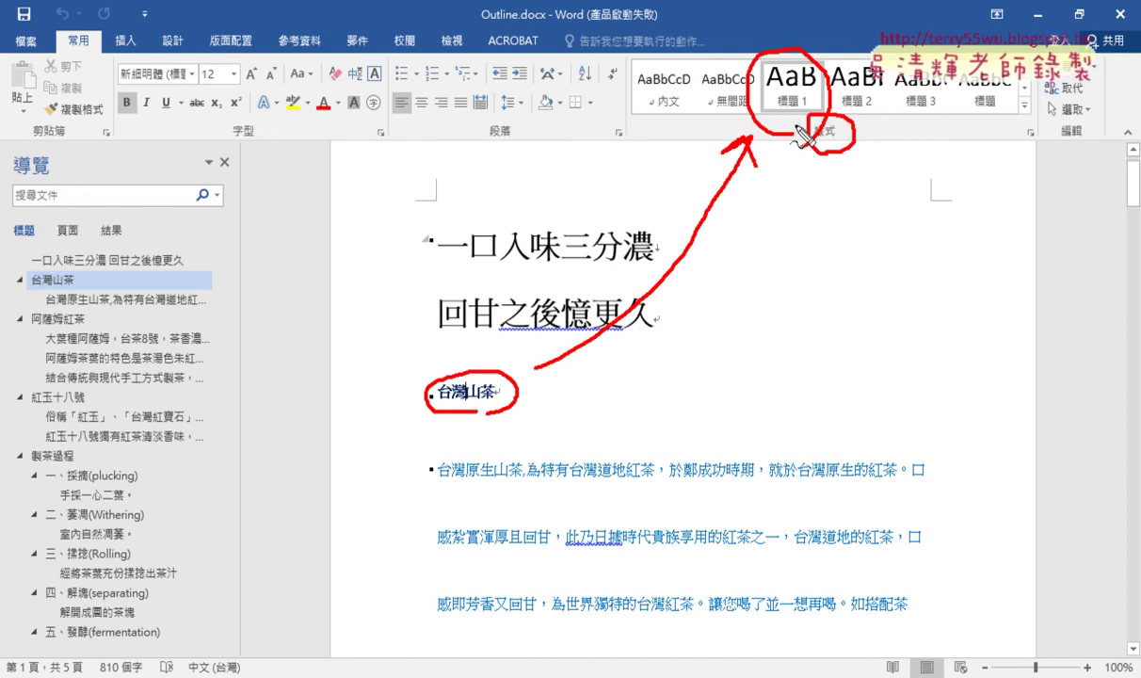
pyautogui.moveTo(551, 605); pyautogui.dragTo(569, 621)
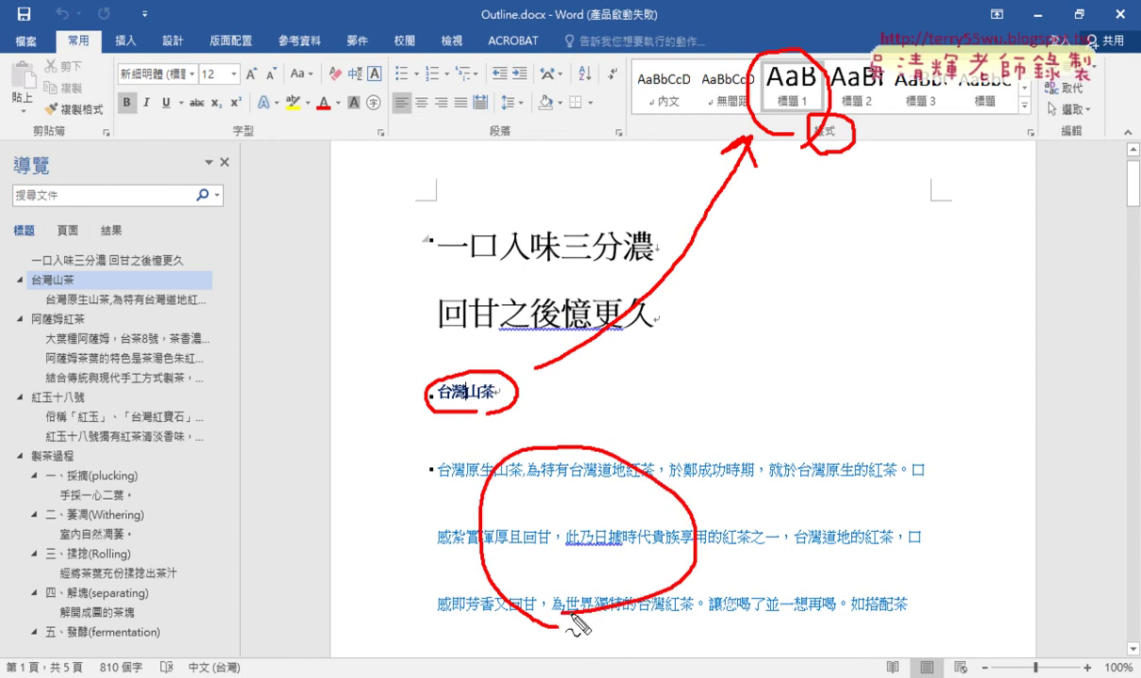
pyautogui.press('Escape')
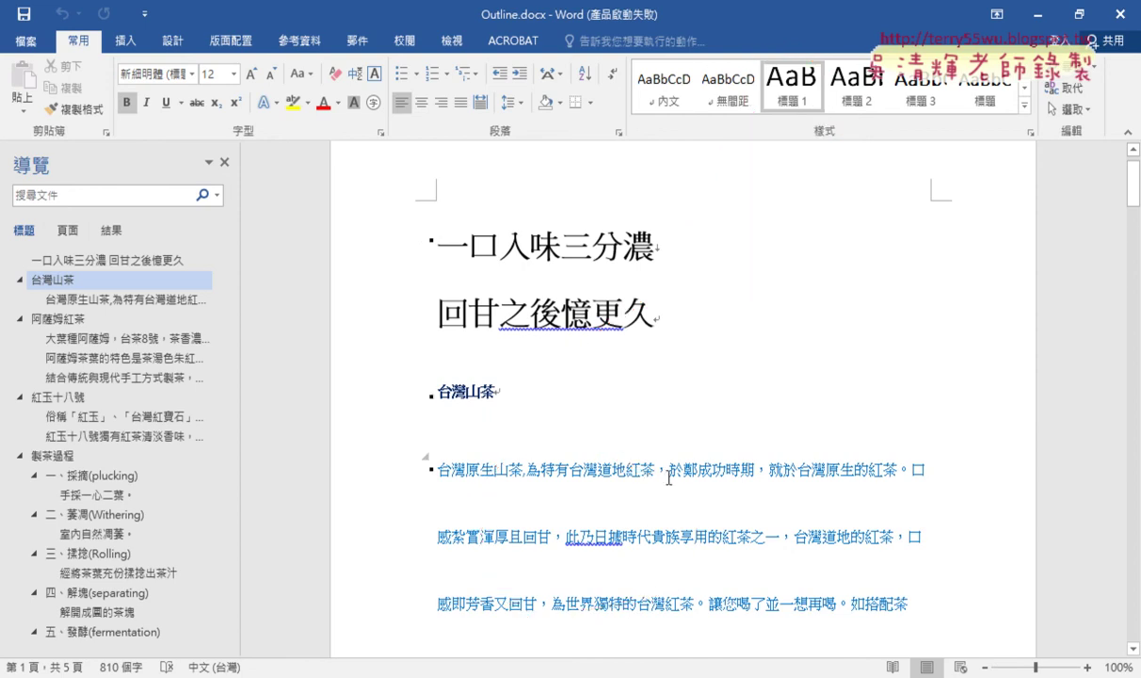
pyautogui.click(668, 469)
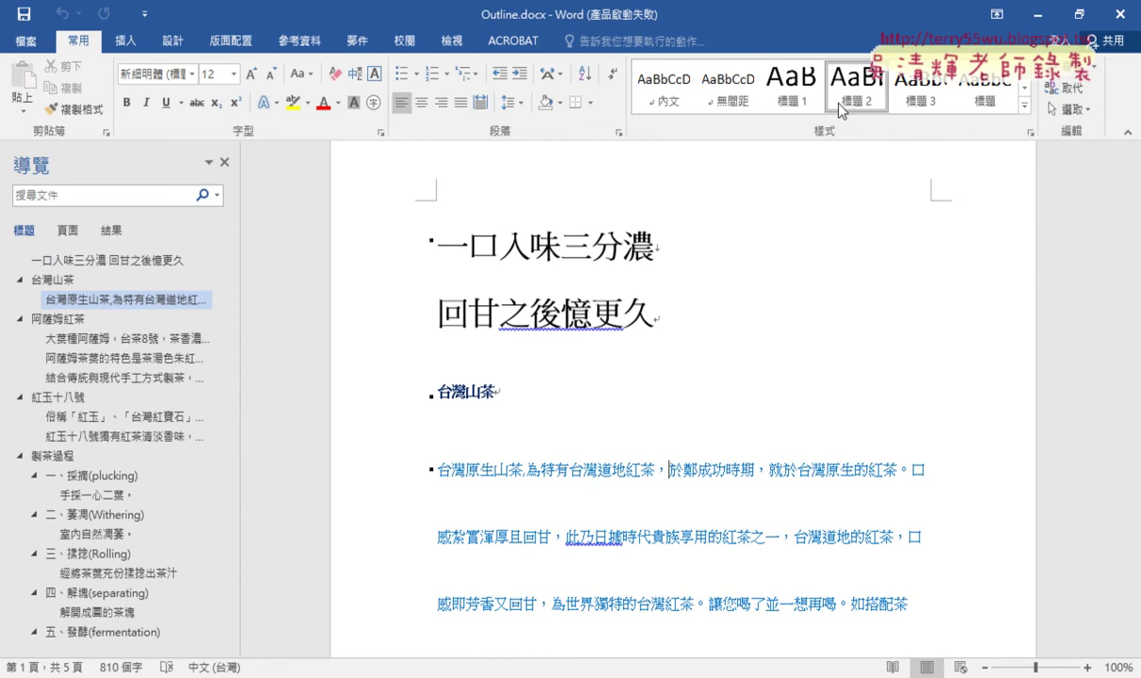
pyautogui.hotkey('ctrl', '2')
pyautogui.moveTo(864, 59); pyautogui.dragTo(887, 138)
pyautogui.moveTo(815, 99); pyautogui.dragTo(793, 145)
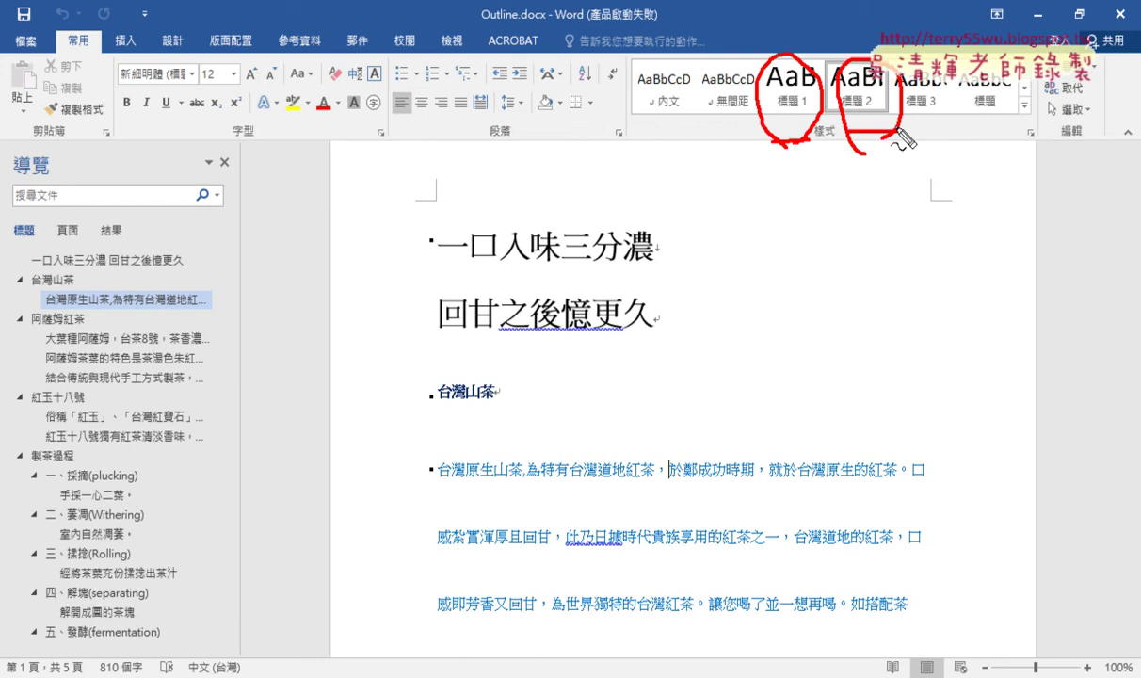
pyautogui.press('Escape')
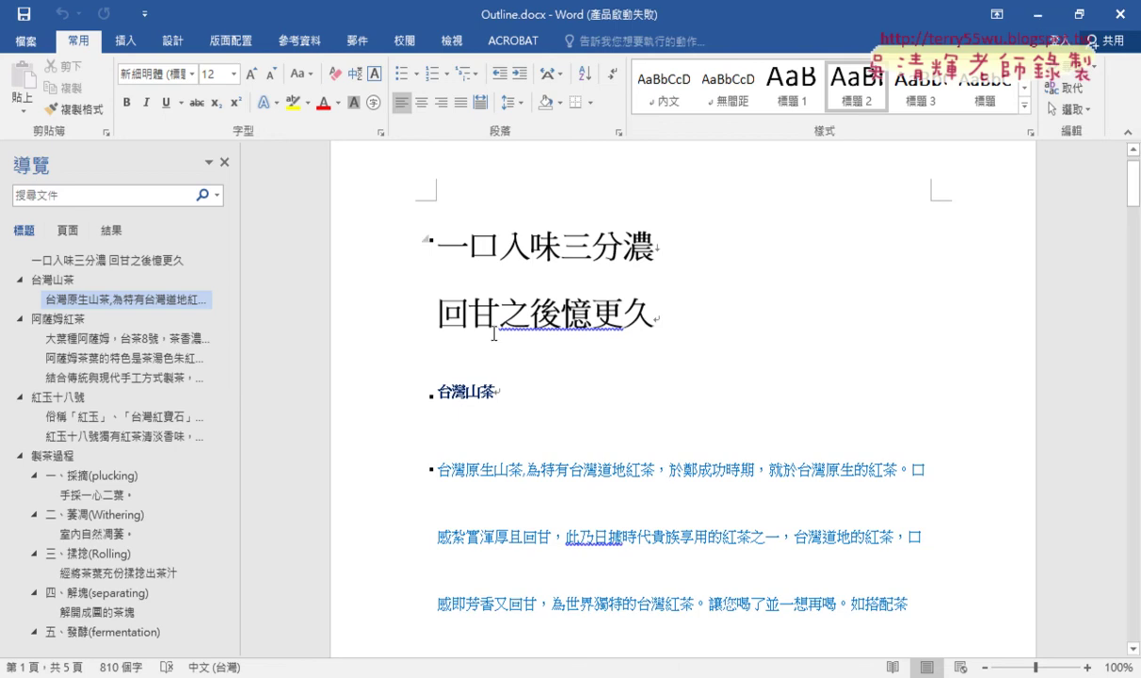
pyautogui.click(461, 390)
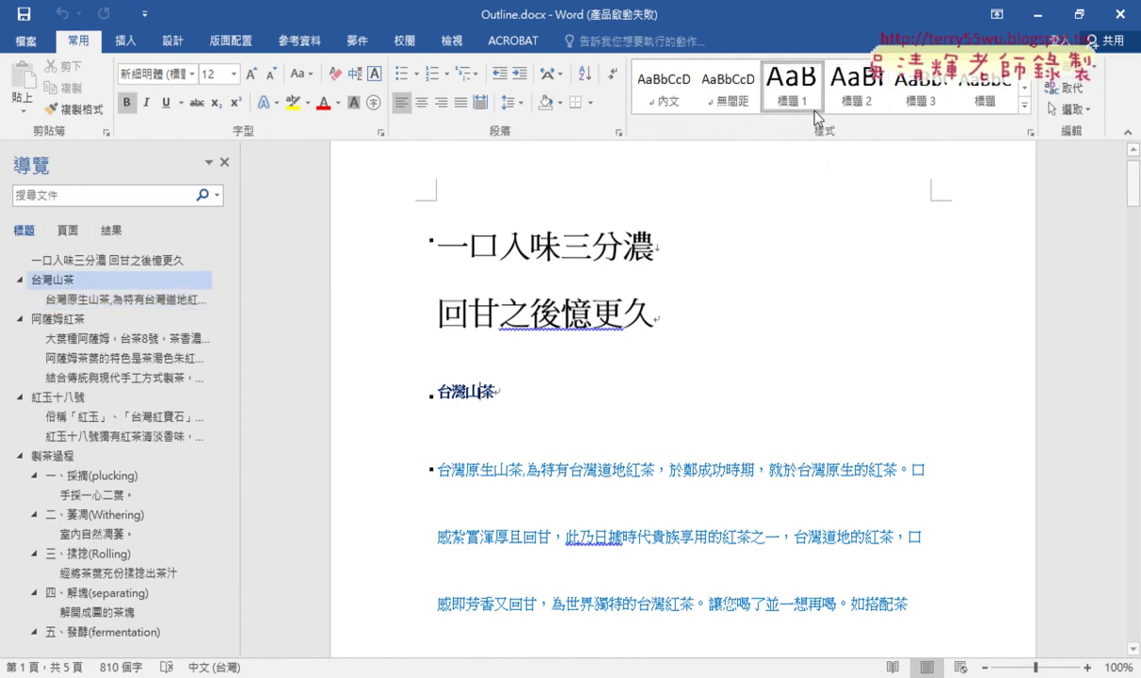
# Show the 106 folder's PPD01.potx template and the 茶-1, 茶-2 and 茶-3 pictures
pyautogui.click(1035, 15)
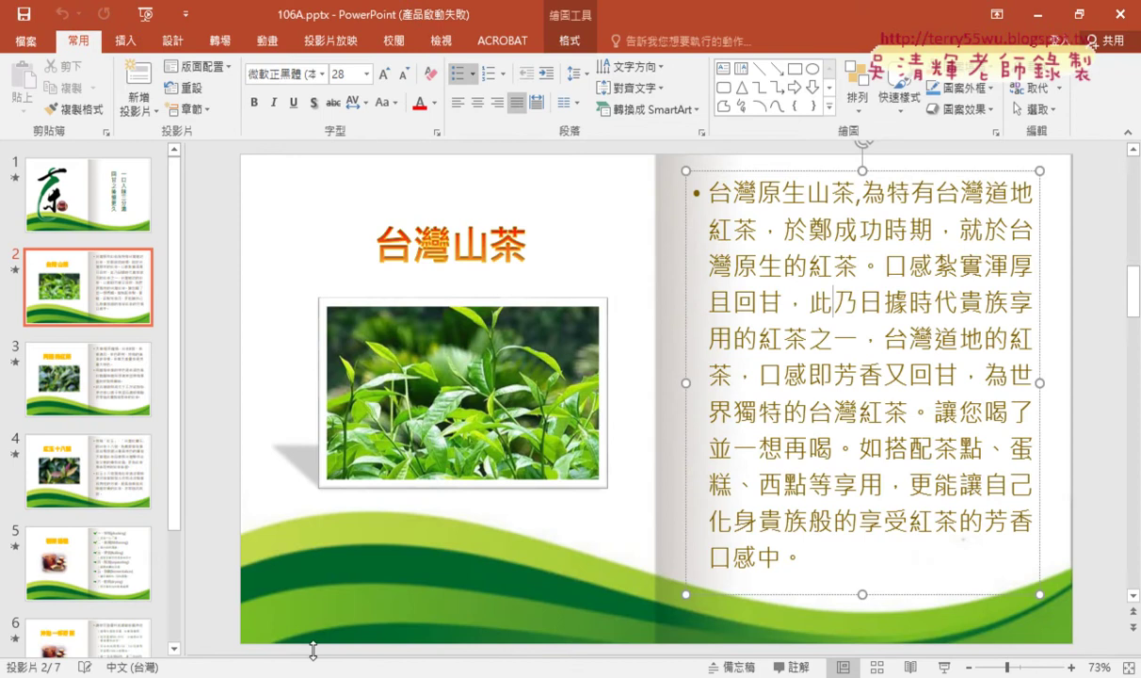
pyautogui.moveTo(312, 650)
pyautogui.click(282, 649)
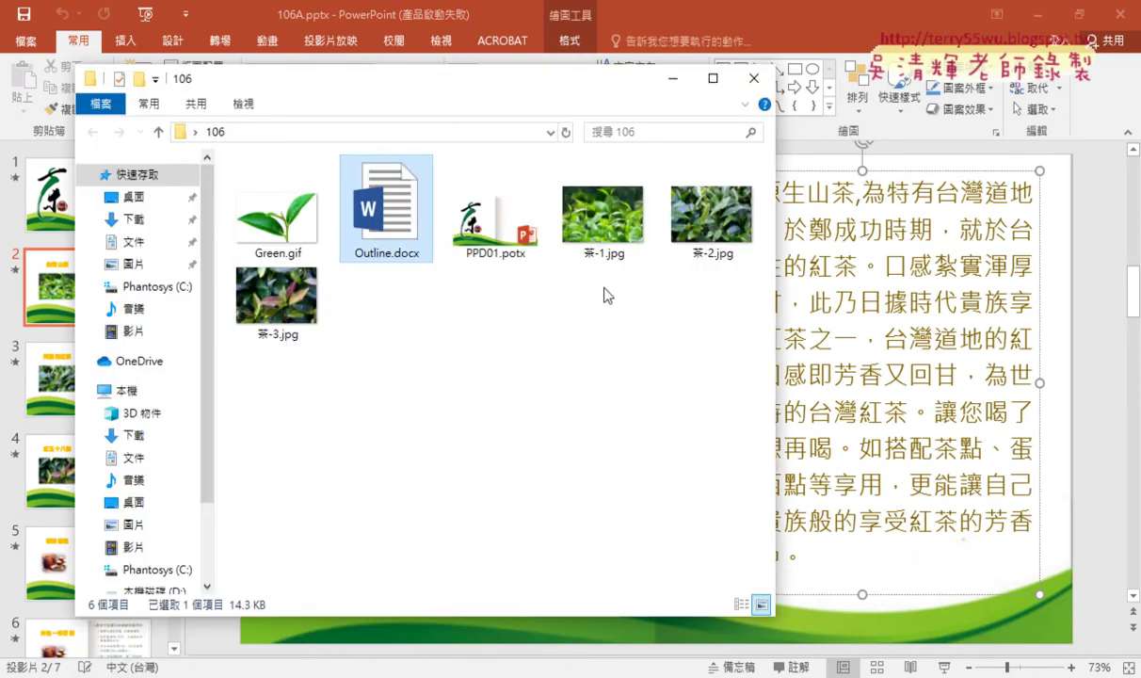
pyautogui.click(495, 249)
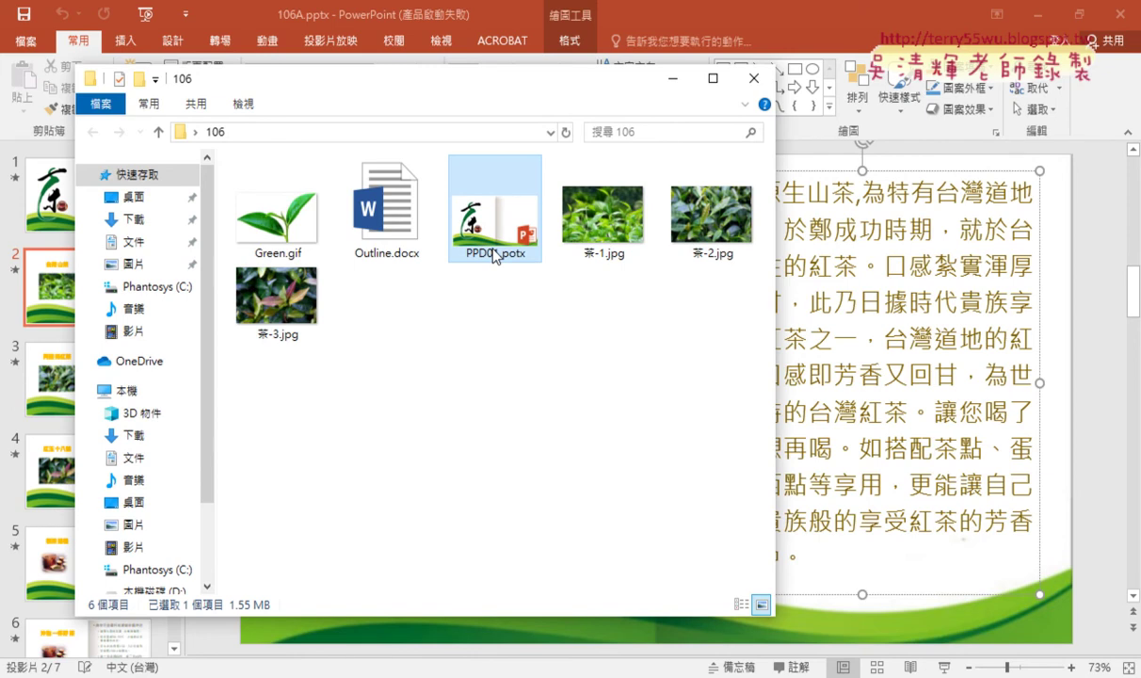
pyautogui.moveTo(602, 282); pyautogui.dragTo(753, 224)
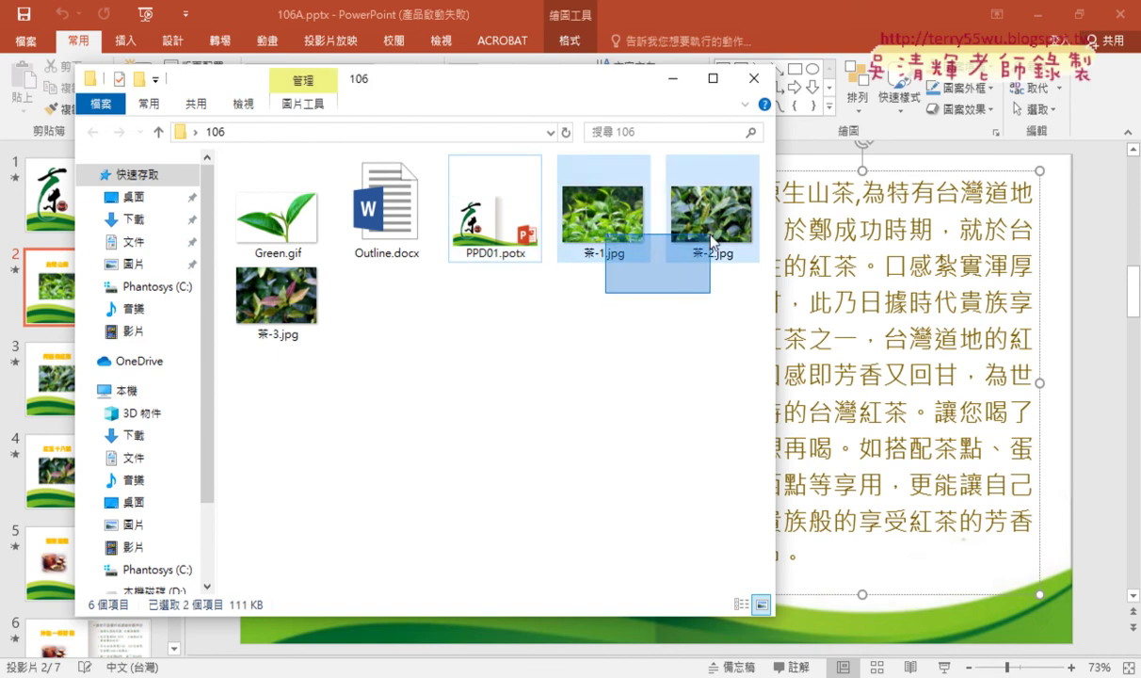
pyautogui.click(260, 331)
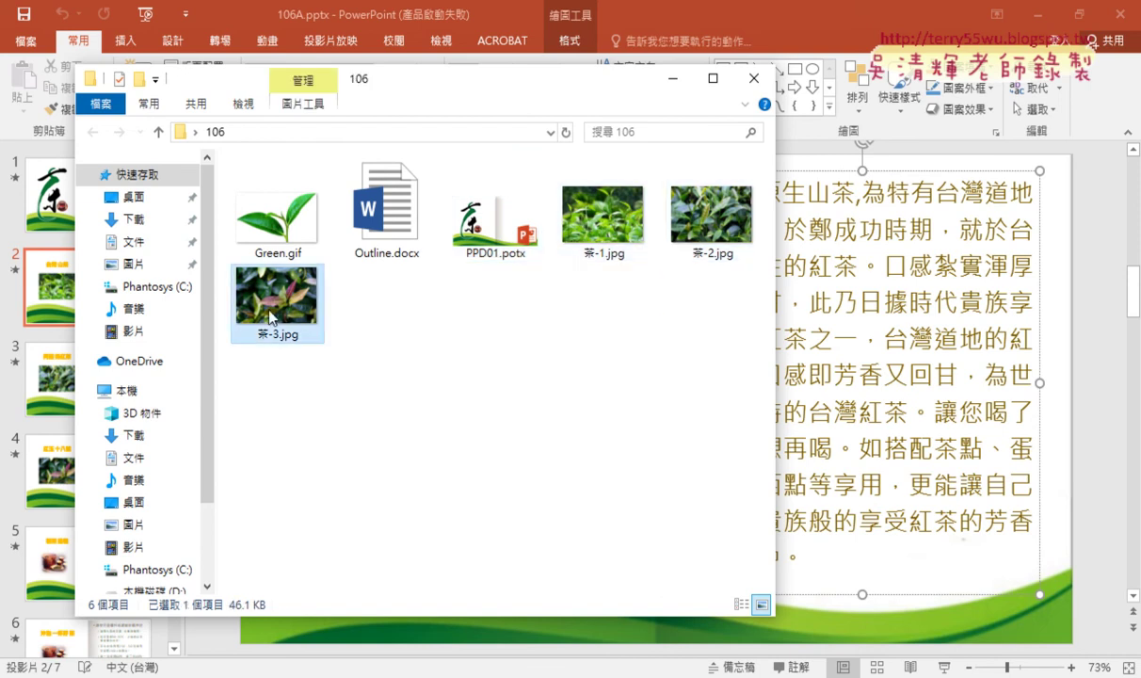
pyautogui.click(33, 314)
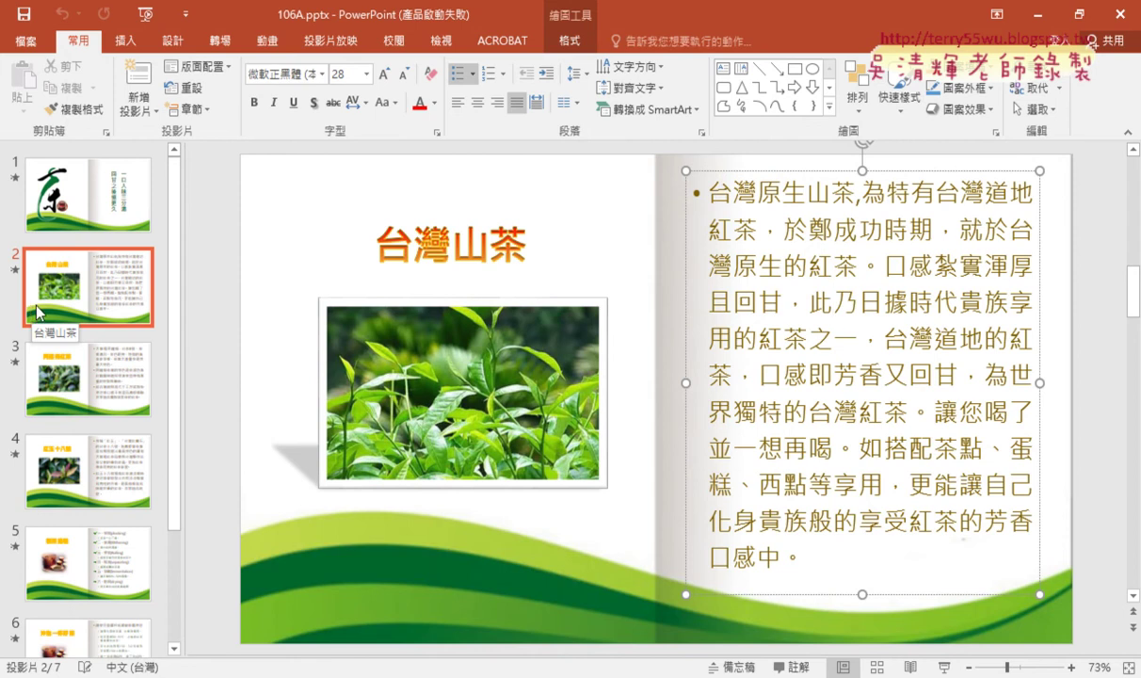
# Move the folder beside slide 2 and mark 茶-1.jpg as the slide's tea photo in red ink
pyautogui.click(302, 584)
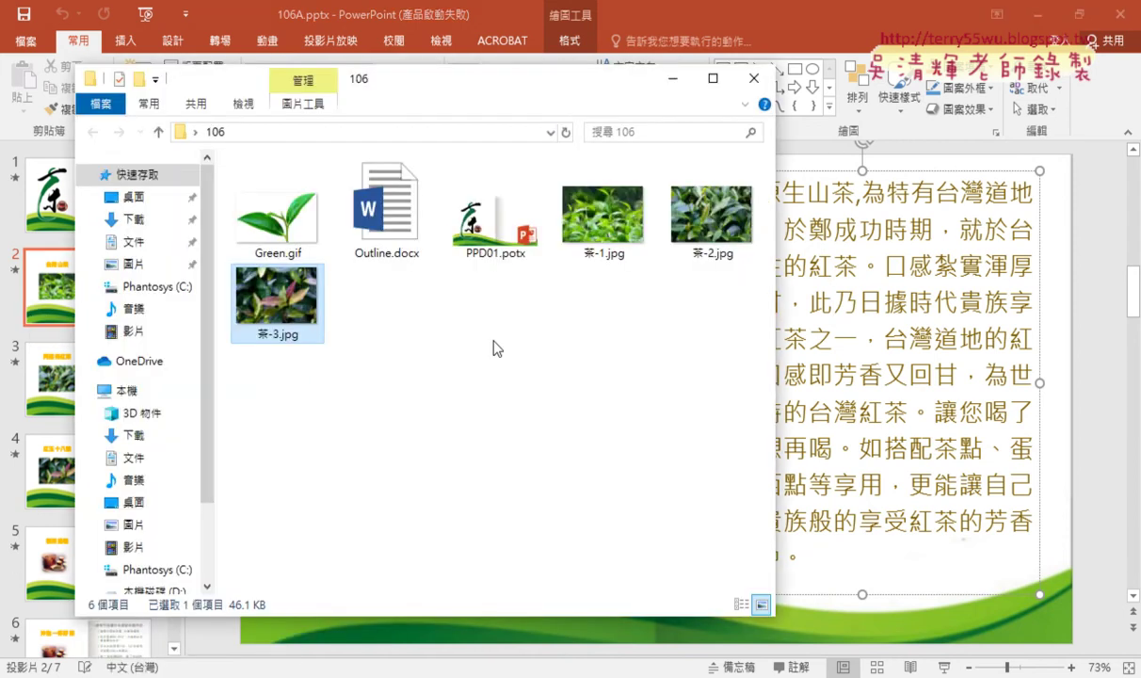
pyautogui.moveTo(430, 78); pyautogui.dragTo(822, 438)
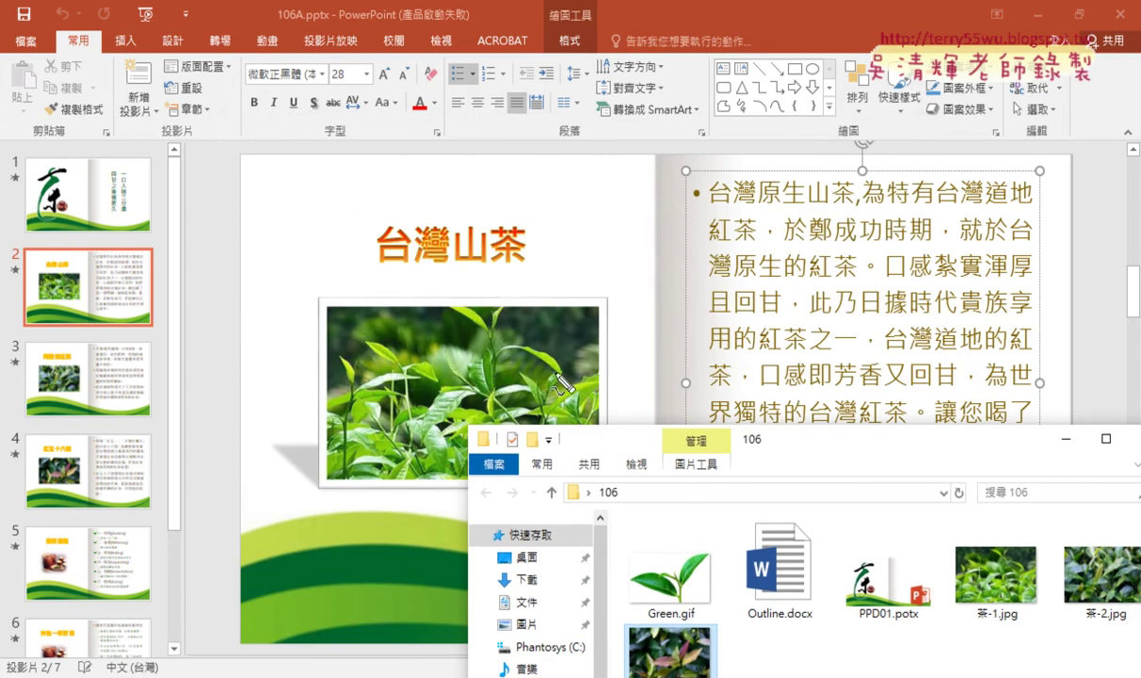
pyautogui.moveTo(979, 628)
pyautogui.mouseDown()
pyautogui.moveTo(1048, 563)
pyautogui.moveTo(1005, 647)
pyautogui.mouseUp()
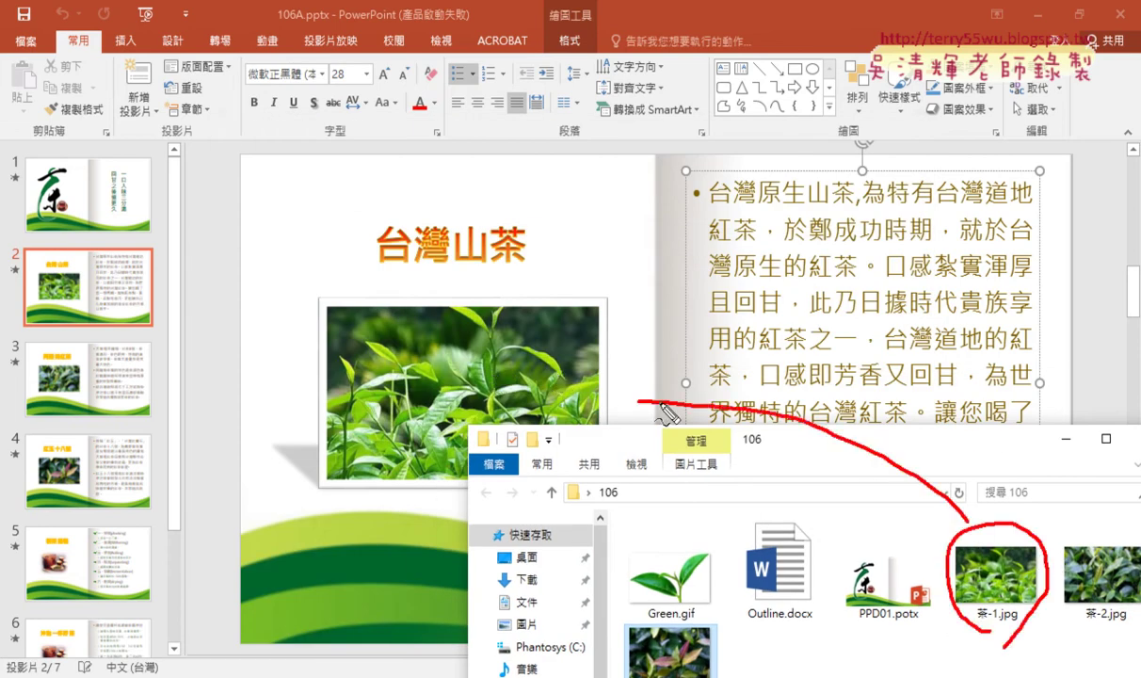
pyautogui.moveTo(969, 518); pyautogui.dragTo(648, 374)
pyautogui.moveTo(302, 380); pyautogui.dragTo(462, 491)
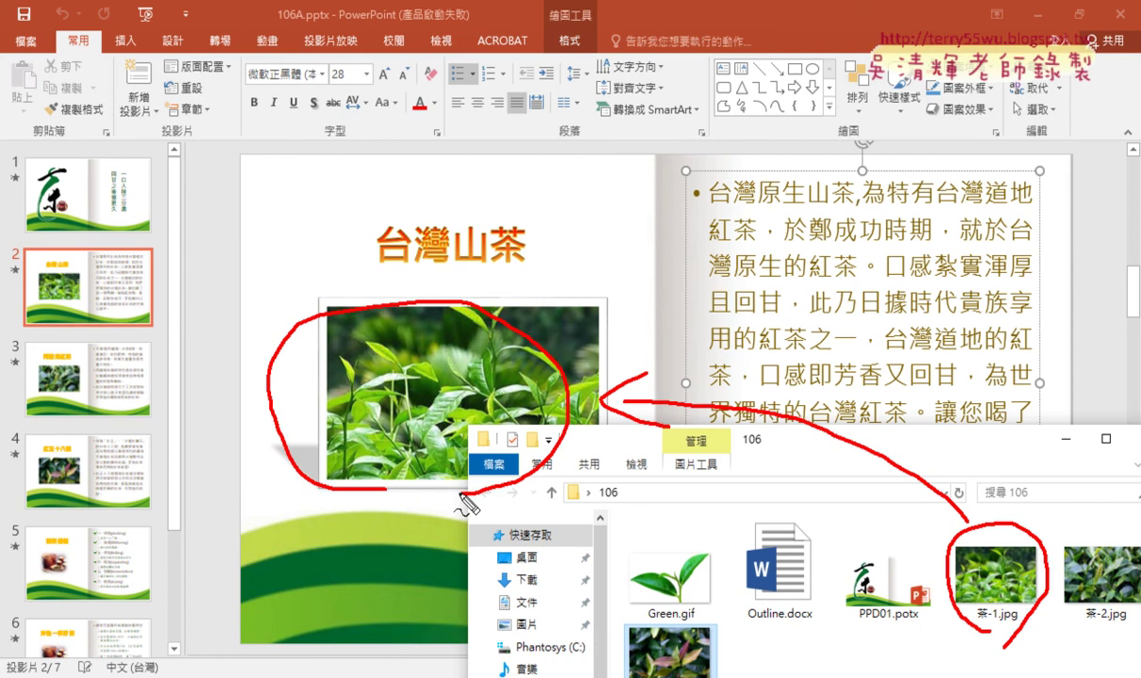
pyautogui.press('Escape')
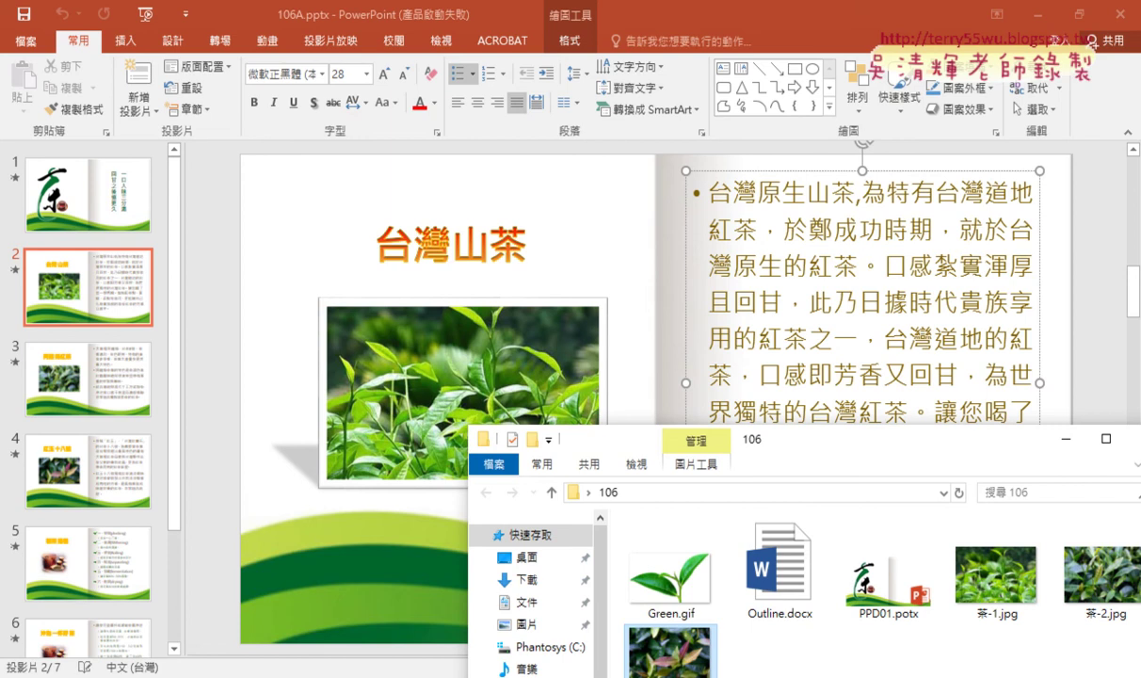
# Zoom into the exam PDF and underline 梅林, 套用, 簡報範本, the layout wording and 翻閱書籍
pyautogui.click(188, 640)
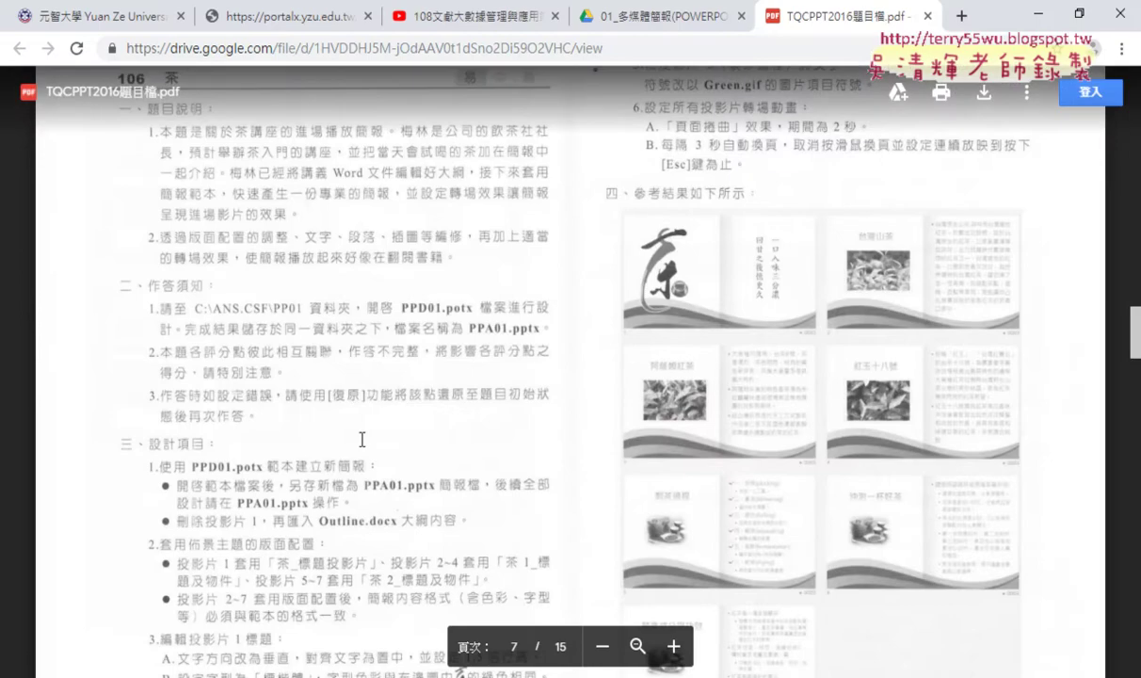
pyautogui.click(674, 648)
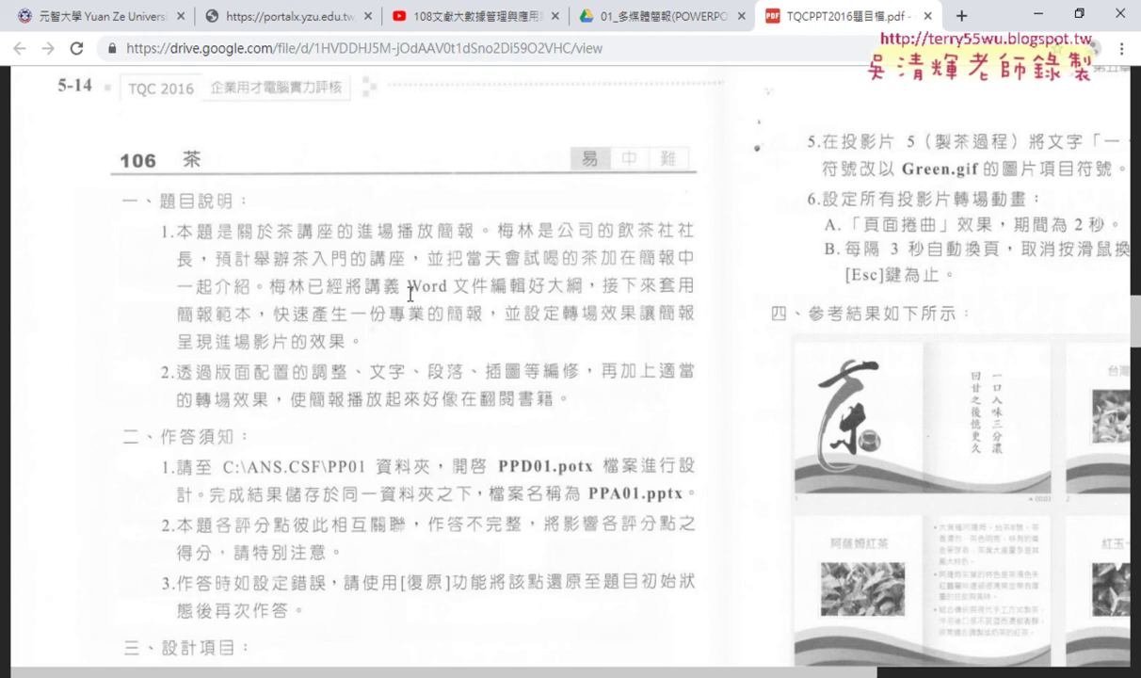
pyautogui.moveTo(253, 284)
pyautogui.mouseDown()
pyautogui.moveTo(303, 303)
pyautogui.moveTo(580, 299)
pyautogui.mouseUp()
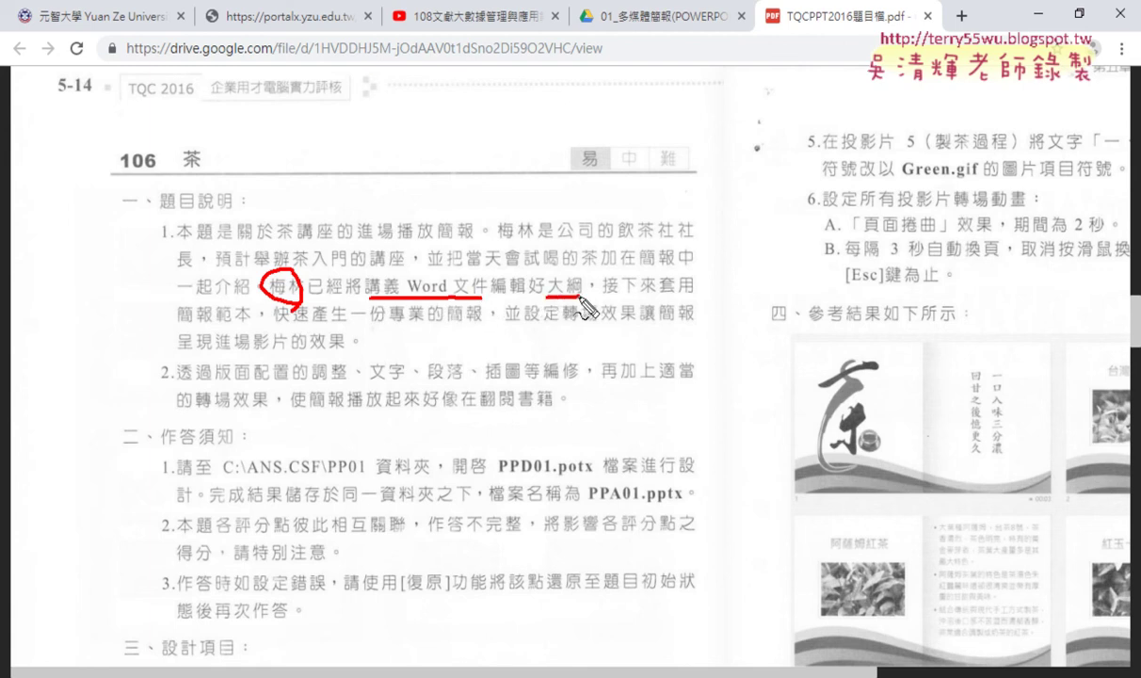
pyautogui.moveTo(658, 299); pyautogui.dragTo(704, 299)
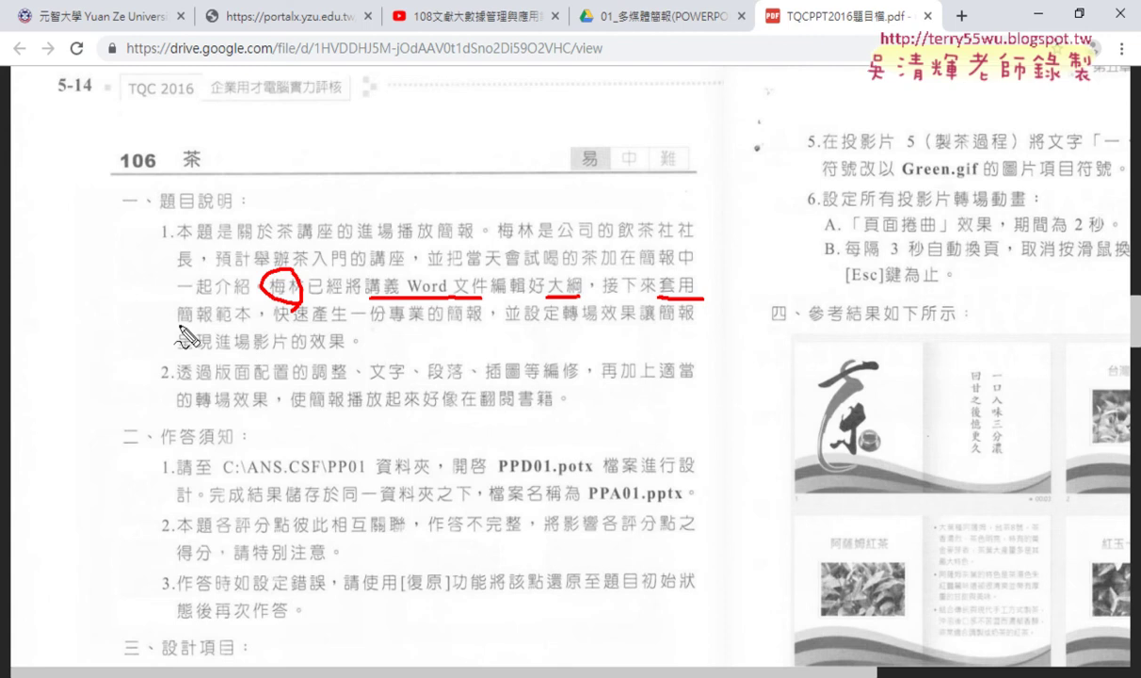
pyautogui.moveTo(180, 324); pyautogui.dragTo(478, 327)
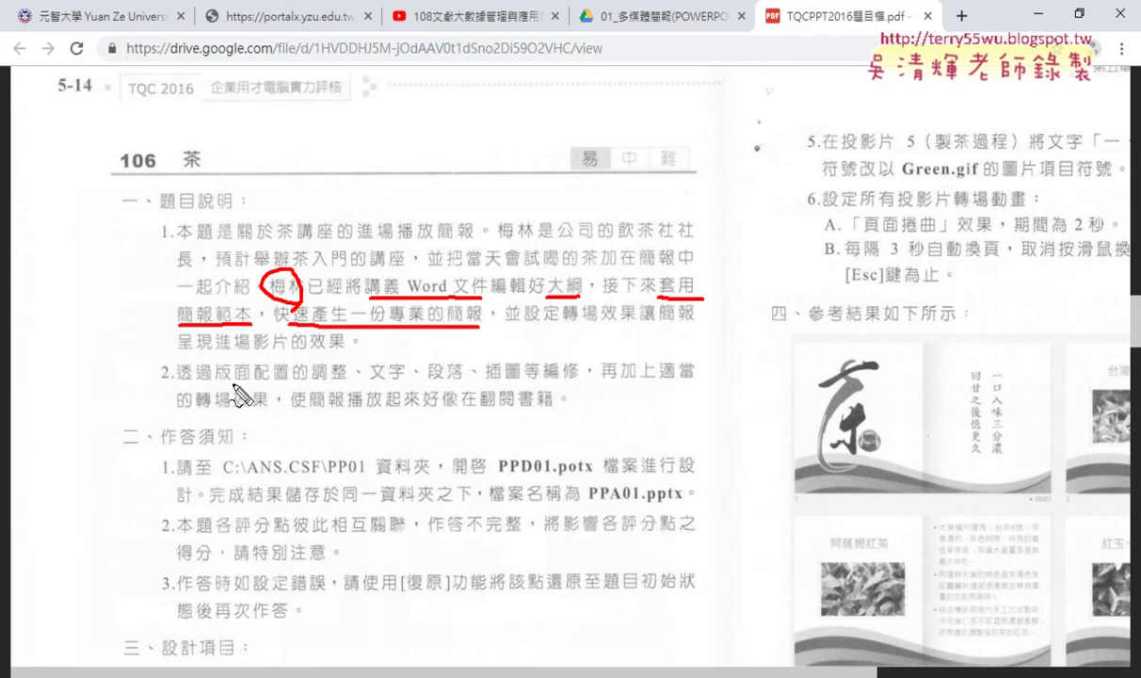
pyautogui.moveTo(230, 382); pyautogui.dragTo(290, 377)
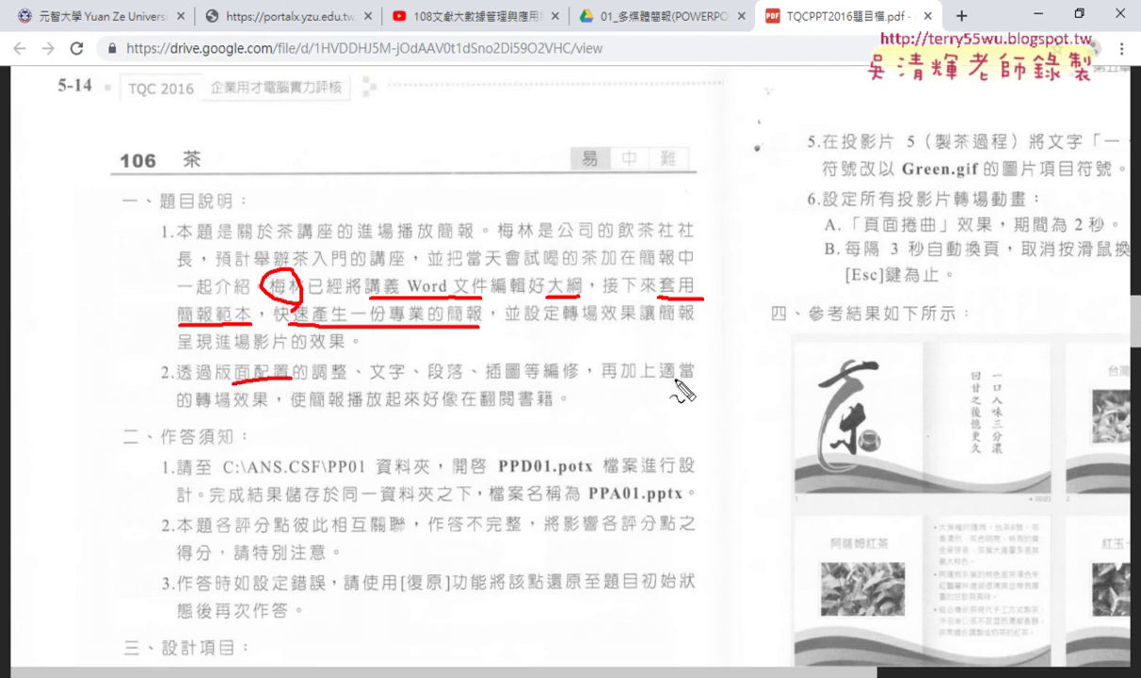
pyautogui.moveTo(467, 407); pyautogui.dragTo(556, 404)
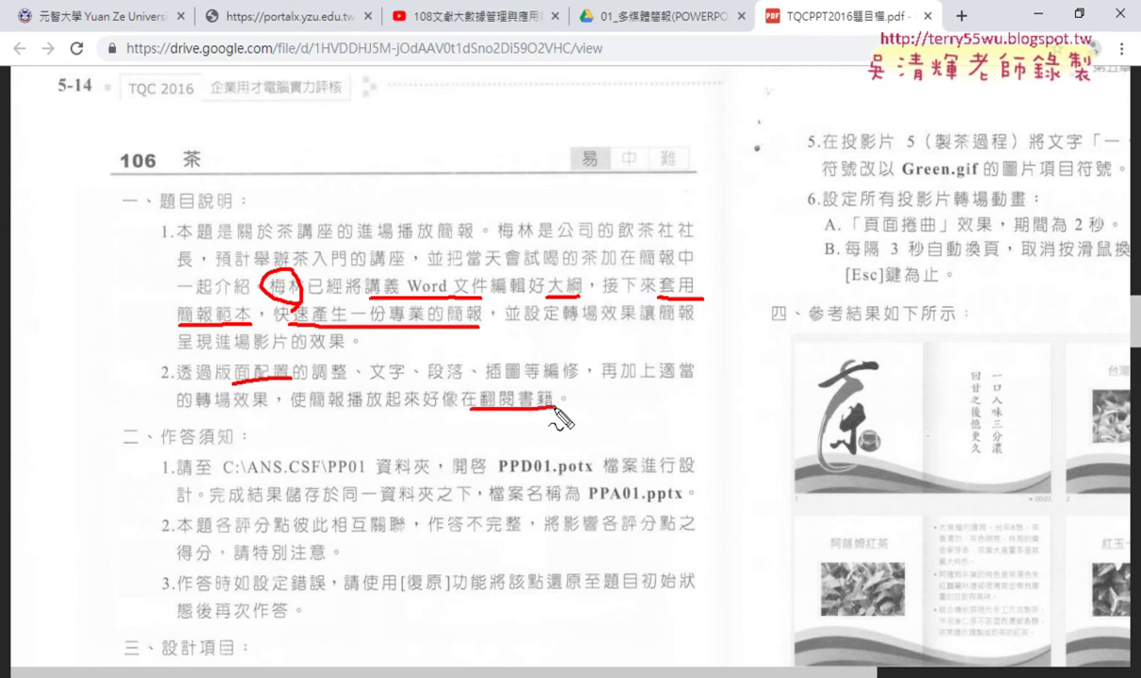
pyautogui.moveTo(471, 414); pyautogui.dragTo(553, 414)
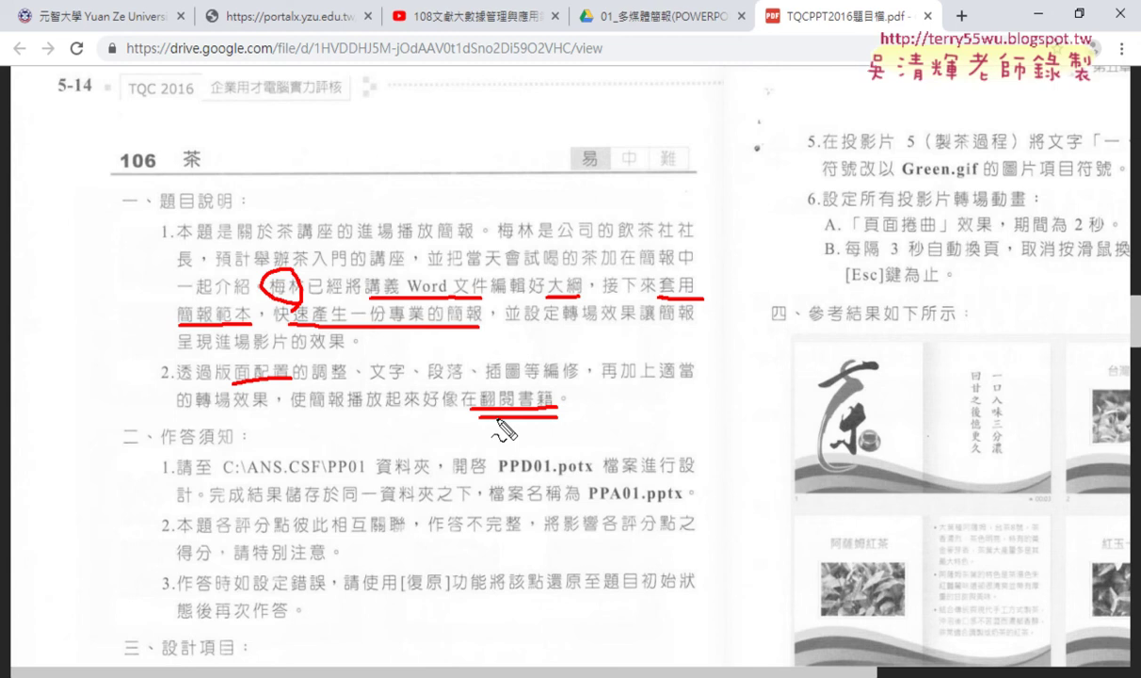
pyautogui.press('Escape')
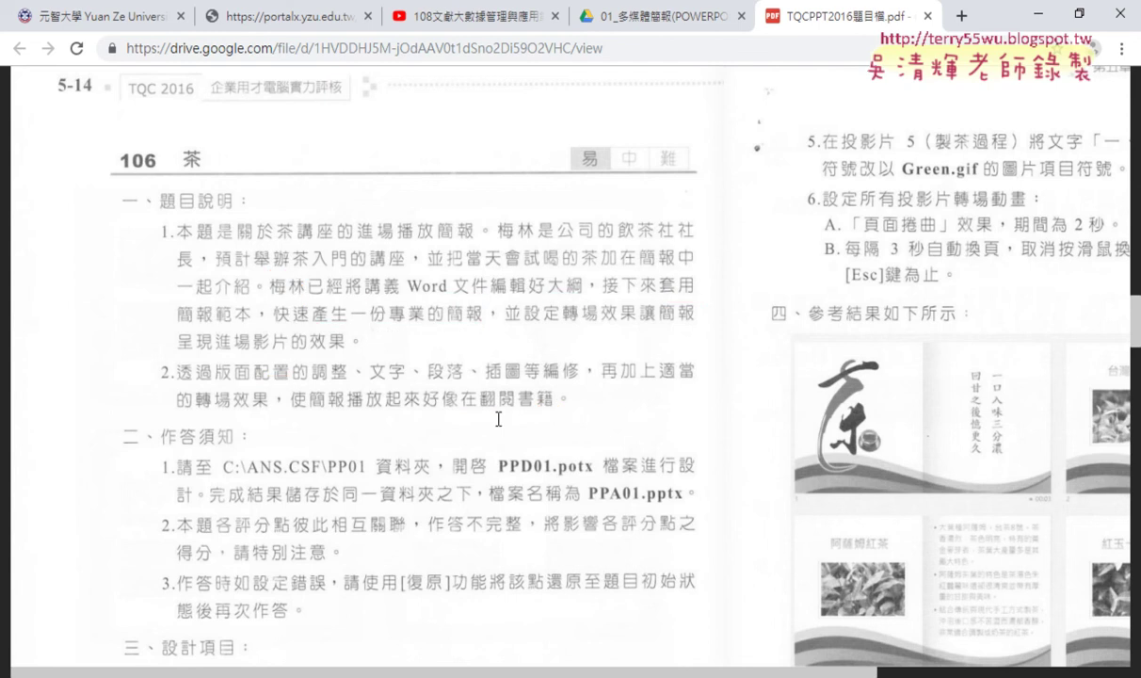
# Scroll down to the 作答須知 instructions and briefly mark them in red ink
pyautogui.scroll(-1, 427, 411)
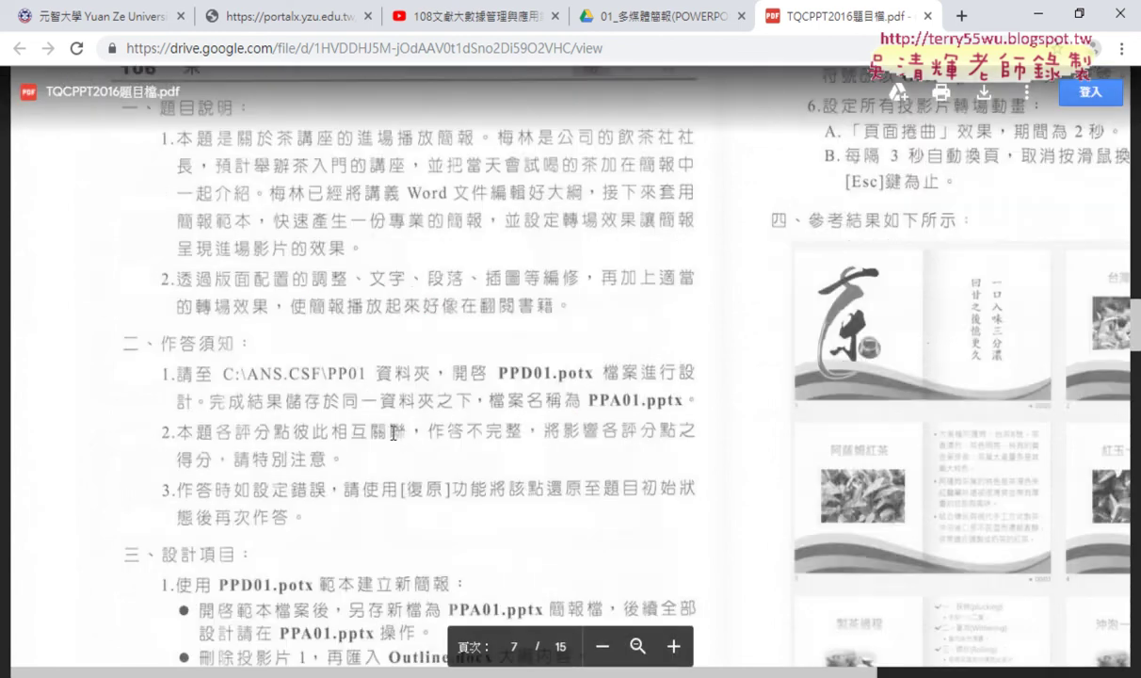
pyautogui.scroll(-2, 401, 449)
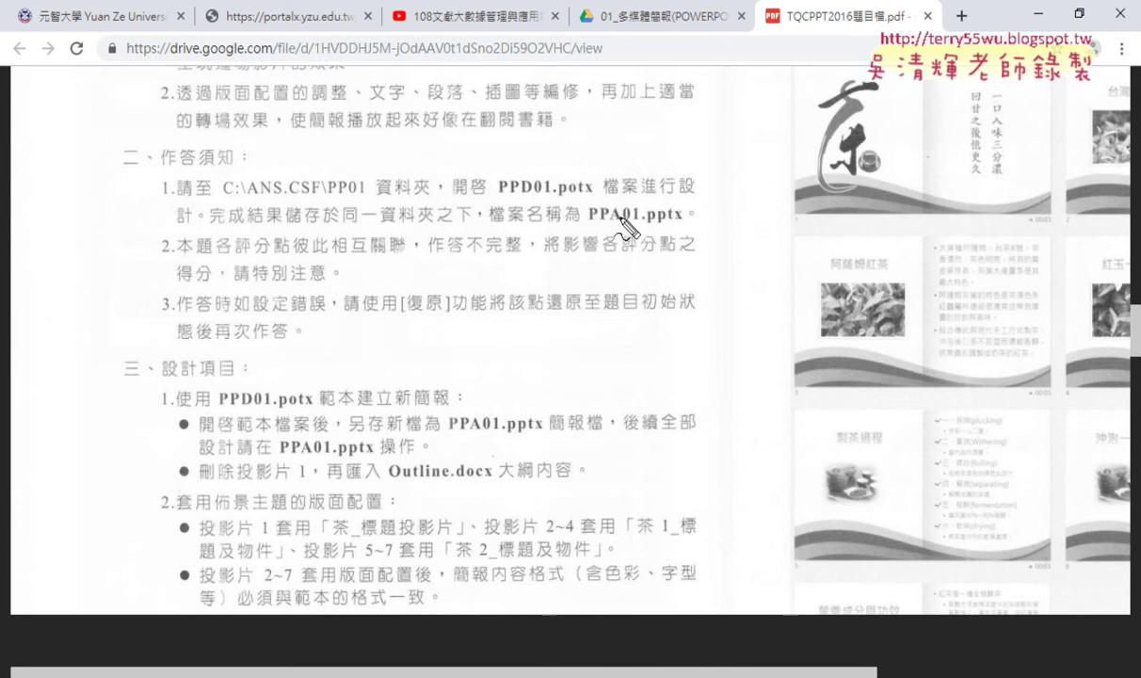
pyautogui.moveTo(623, 223)
pyautogui.mouseDown()
pyautogui.moveTo(616, 253)
pyautogui.moveTo(642, 222)
pyautogui.moveTo(663, 238)
pyautogui.mouseUp()
pyautogui.press('Escape')
# Bring up the 106 folder and double-click PPD01.potx to create a new presentation
pyautogui.click(314, 617)
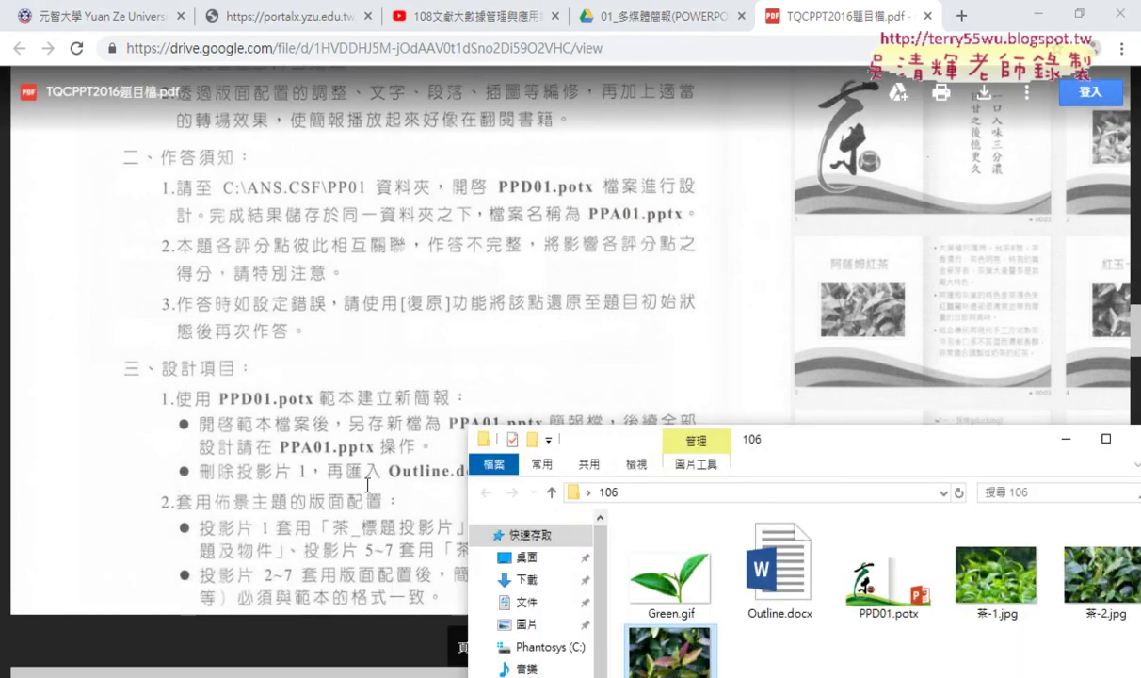
pyautogui.moveTo(810, 461)
pyautogui.mouseDown()
pyautogui.moveTo(814, 440)
pyautogui.moveTo(541, 110)
pyautogui.mouseUp()
pyautogui.click(607, 259)
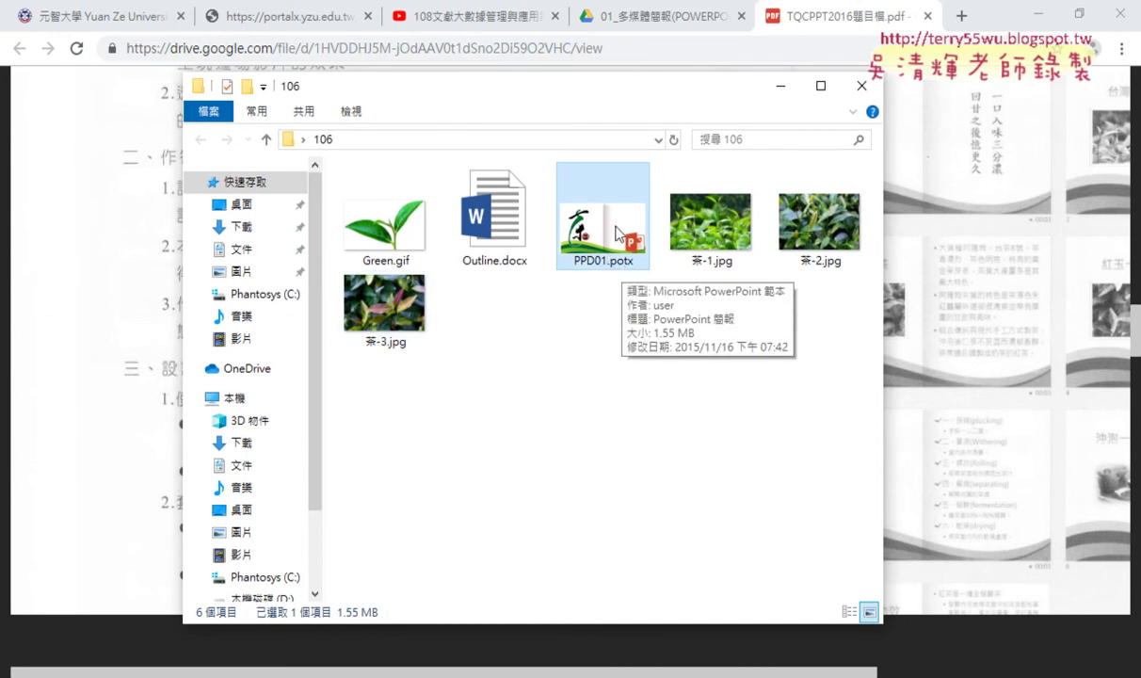
pyautogui.doubleClick(584, 216)
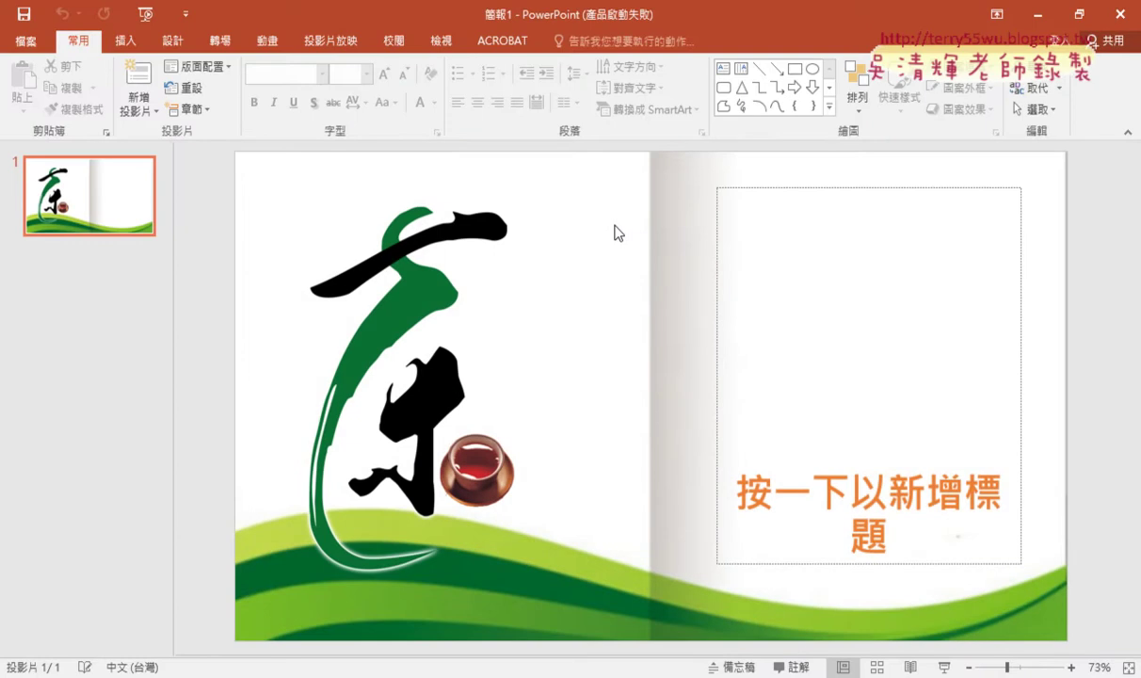
# Save the new presentation to drive D as PPA106 in PowerPoint 簡報 (*.pptx) format
pyautogui.click(35, 41)
pyautogui.click(57, 213)
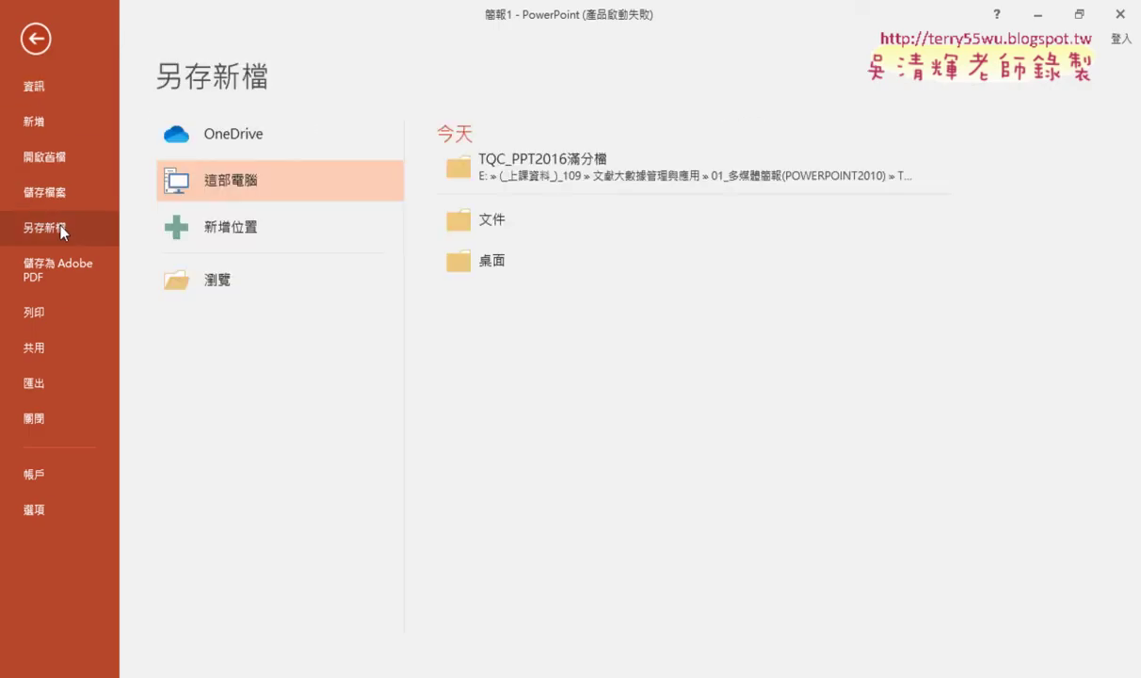
pyautogui.click(223, 293)
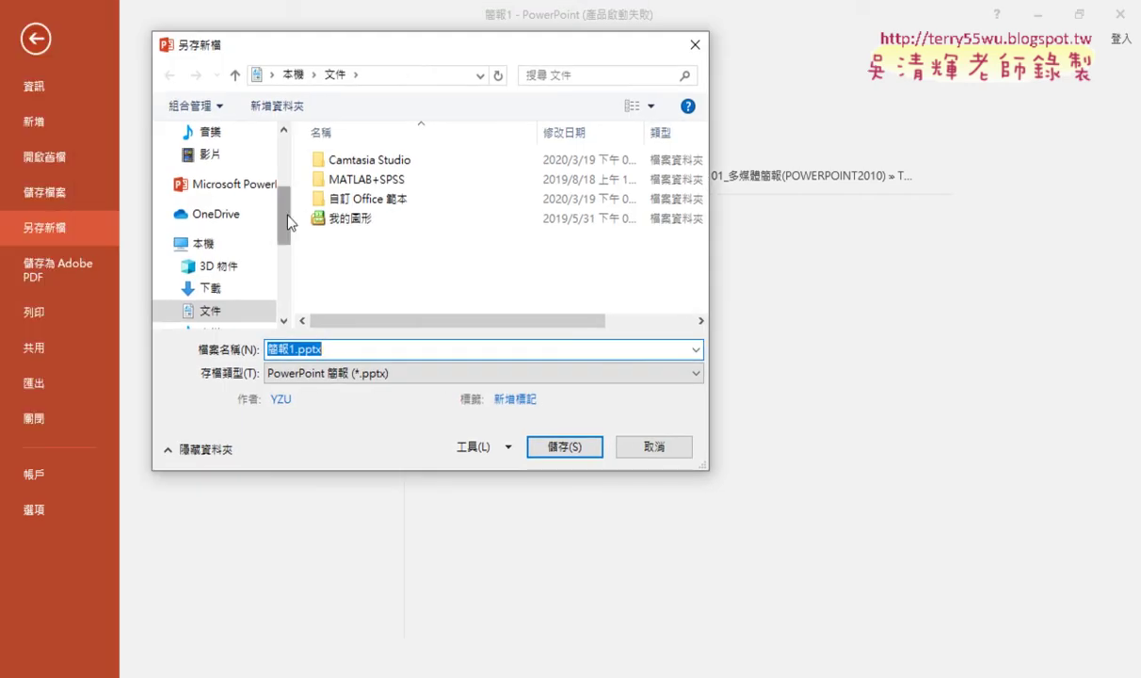
pyautogui.scroll(-1, 282, 254)
pyautogui.scroll(-2, 292, 270)
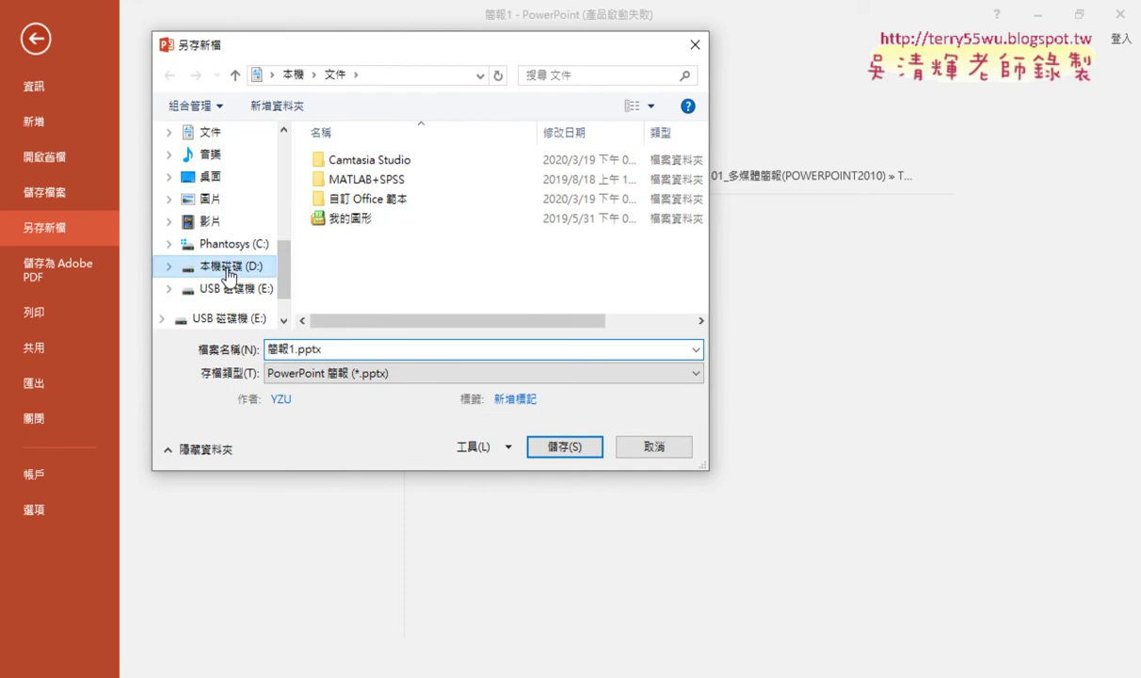
pyautogui.click(229, 265)
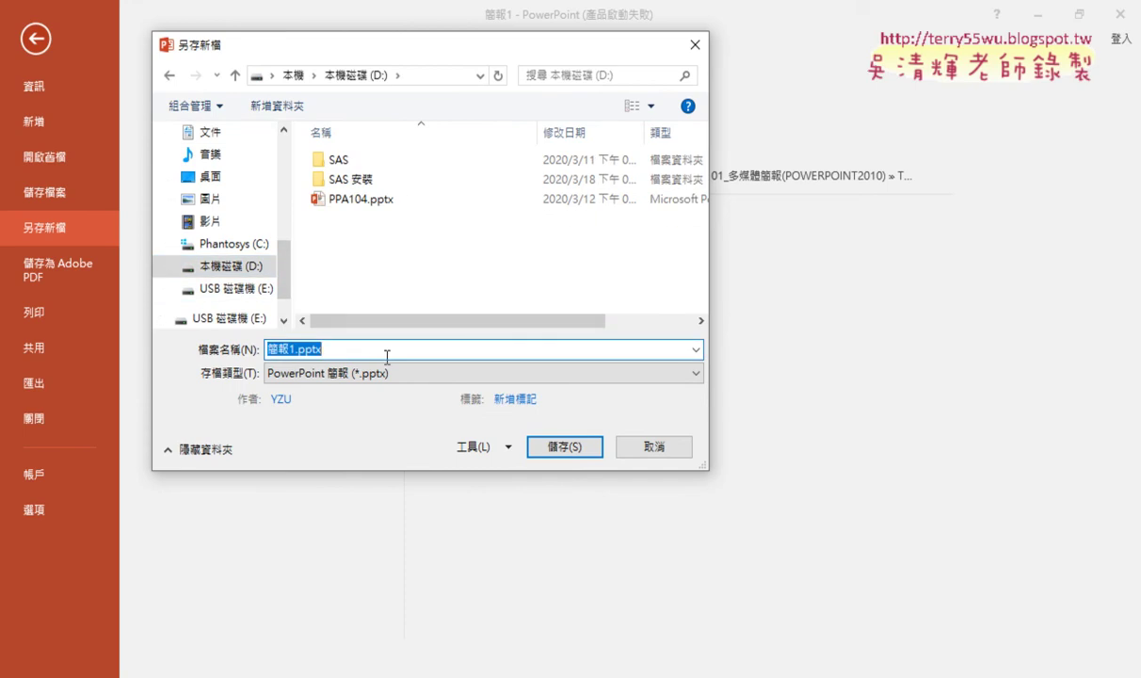
pyautogui.write('PPA')
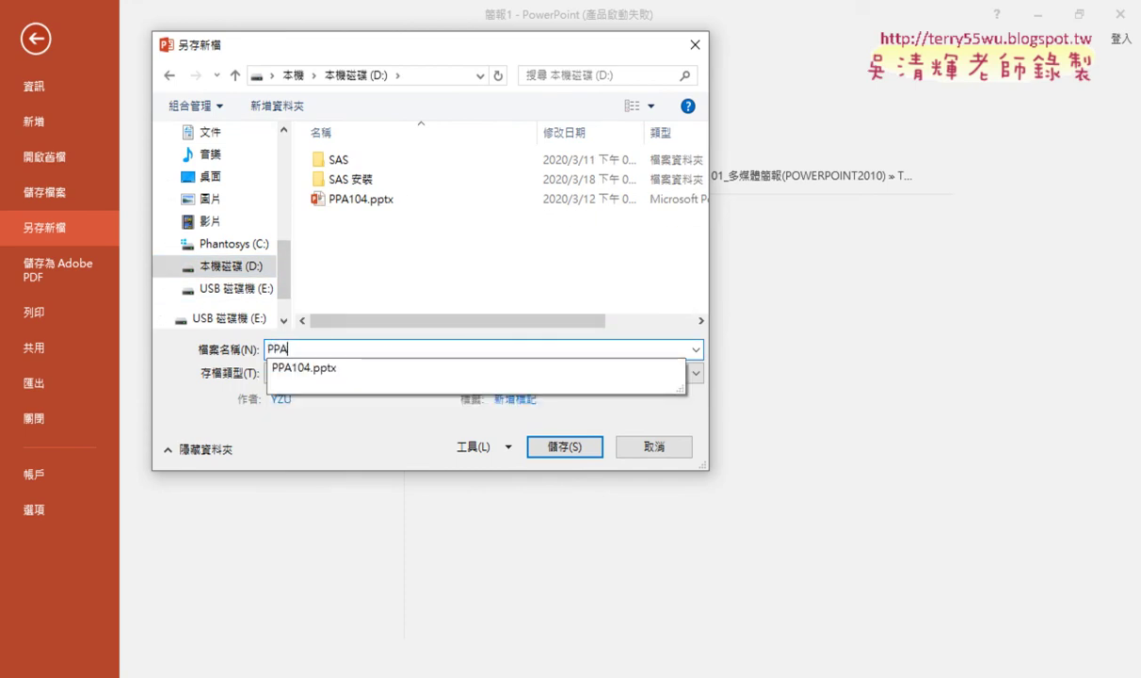
pyautogui.write('106')
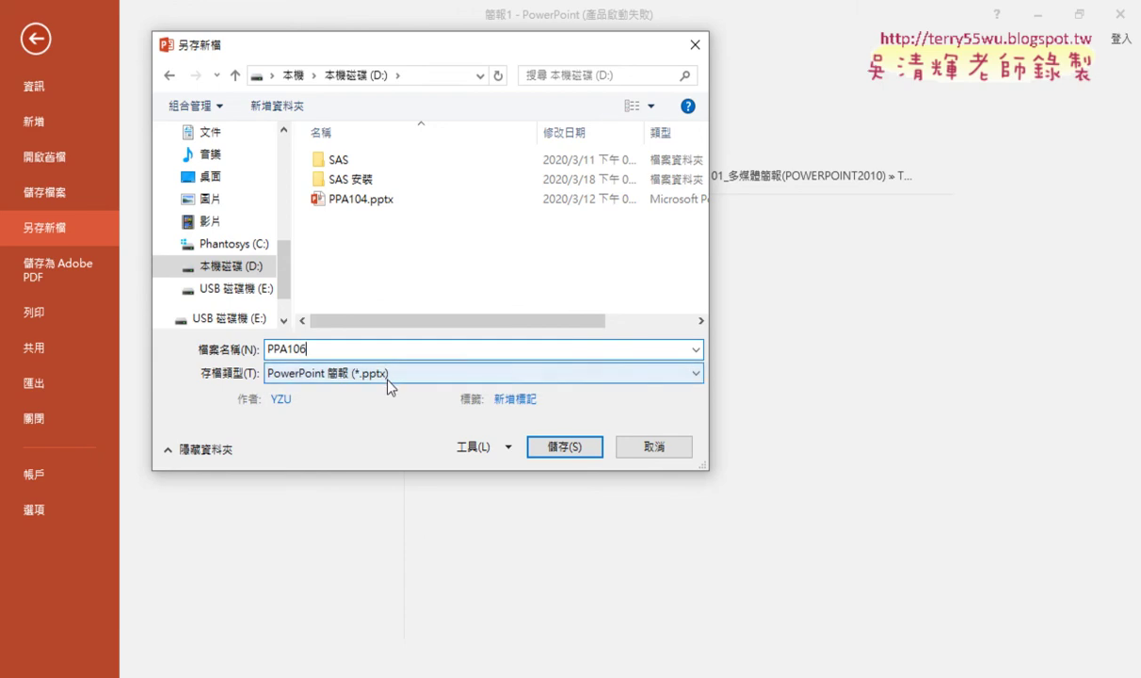
pyautogui.click(388, 377)
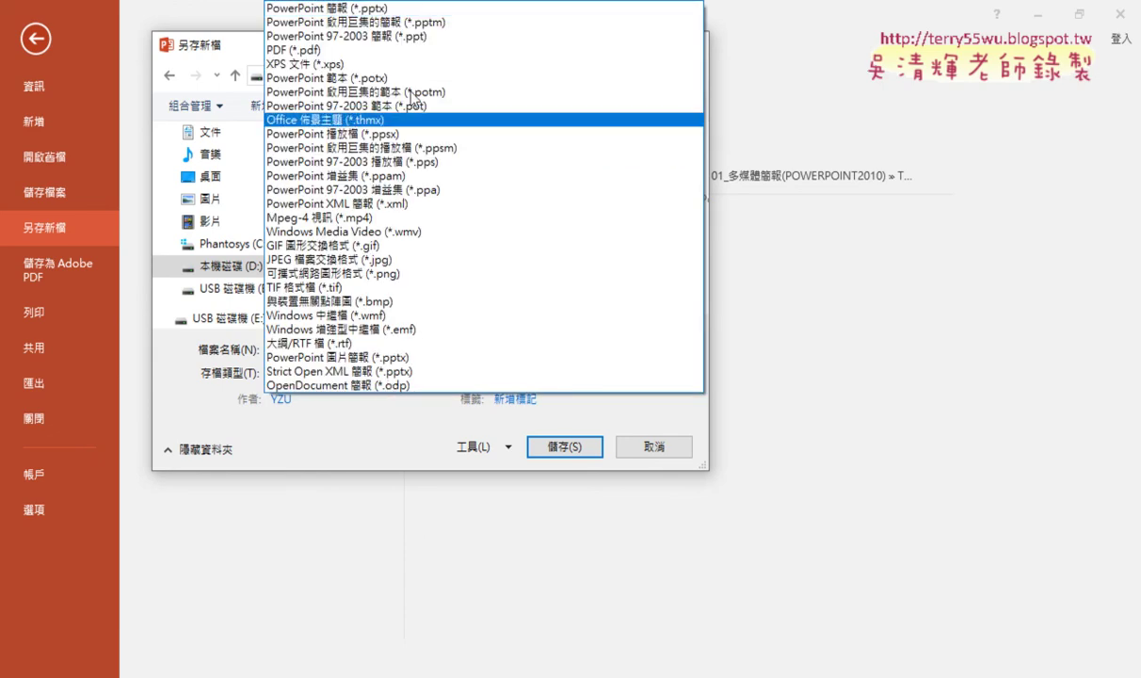
pyautogui.click(367, 9)
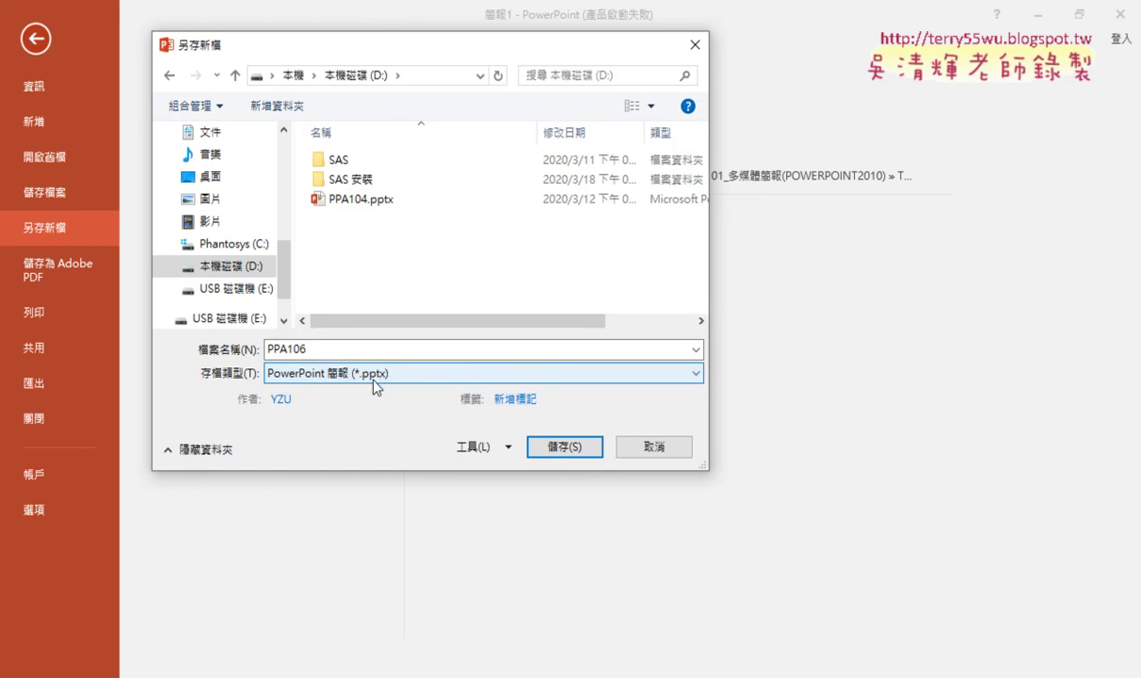
pyautogui.click(375, 384)
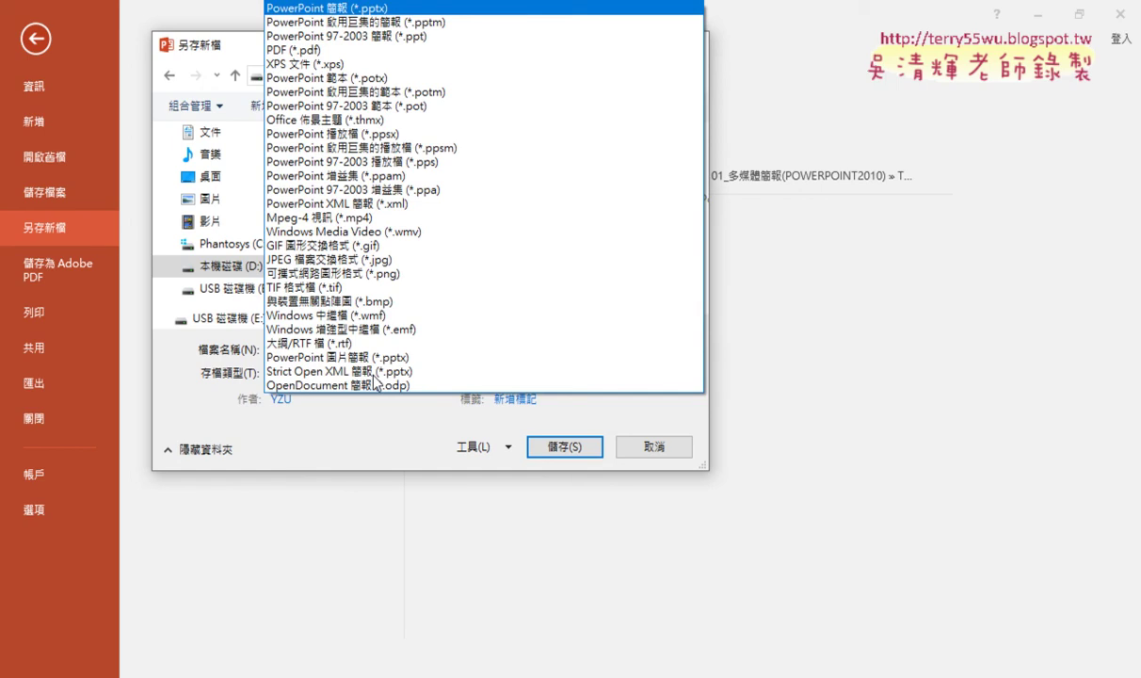
pyautogui.click(375, 405)
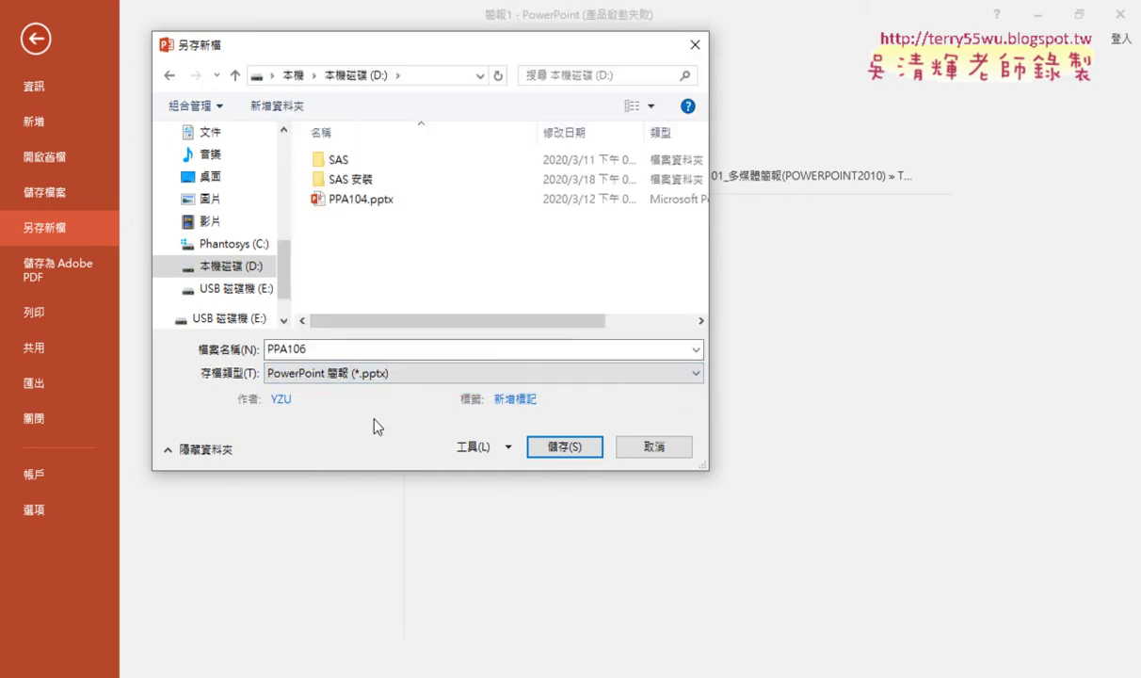
pyautogui.click(576, 446)
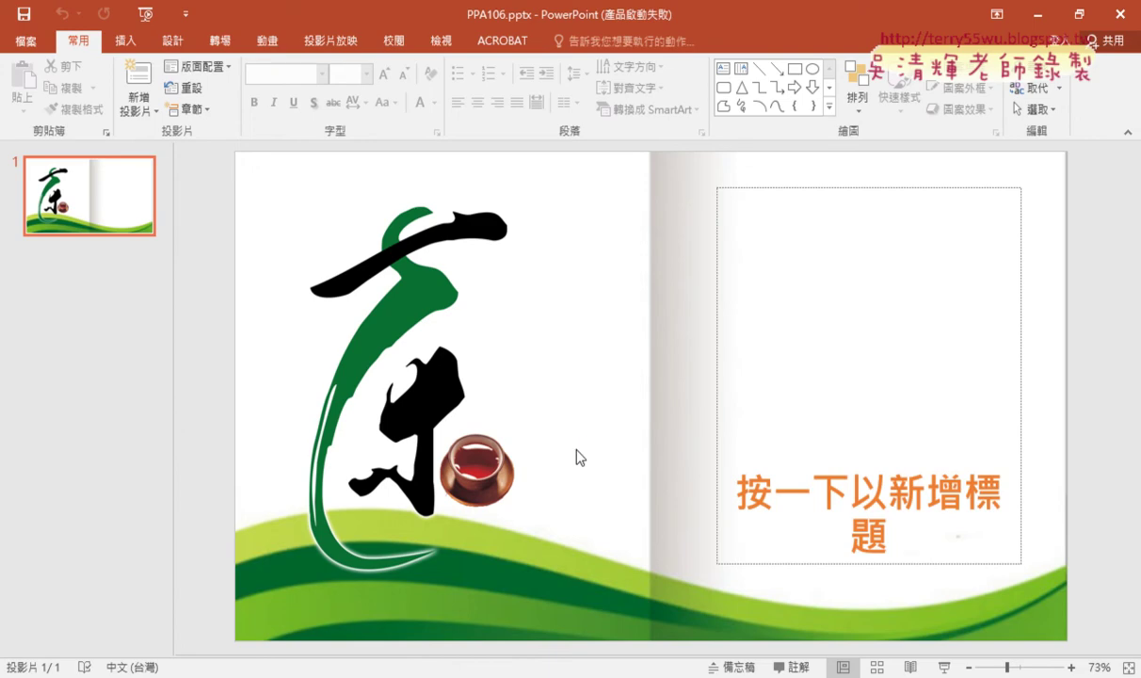
# Delete slide 1 through its right-click menu, then glance at Outline.docx in Word
pyautogui.rightClick(123, 193)
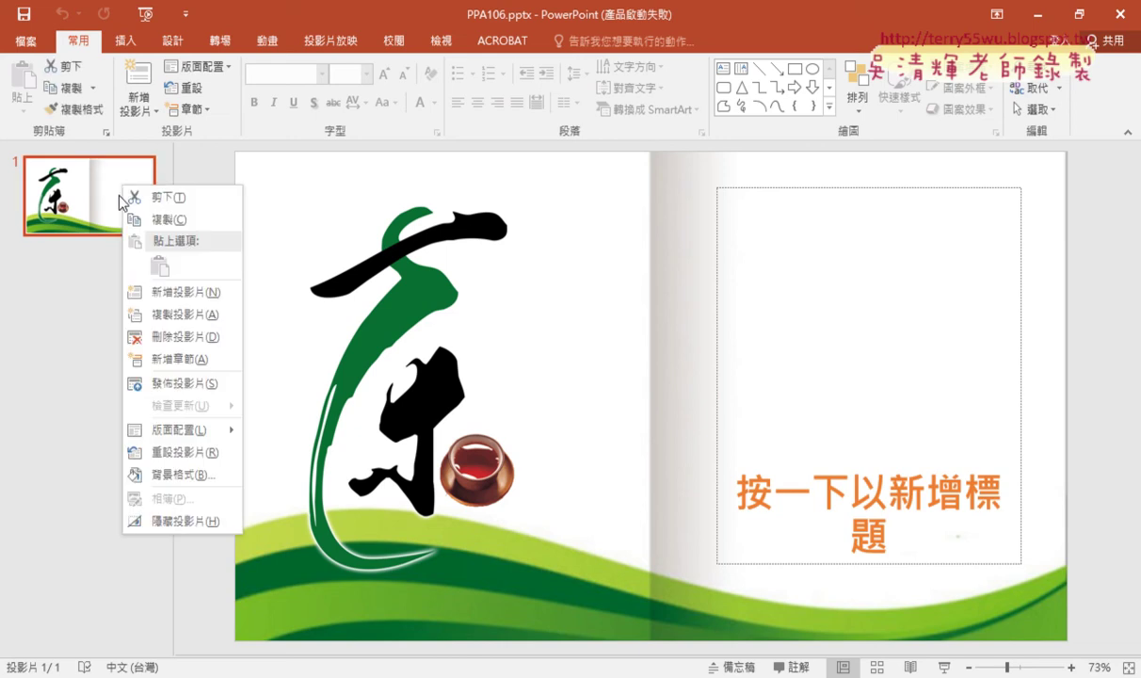
pyautogui.click(185, 336)
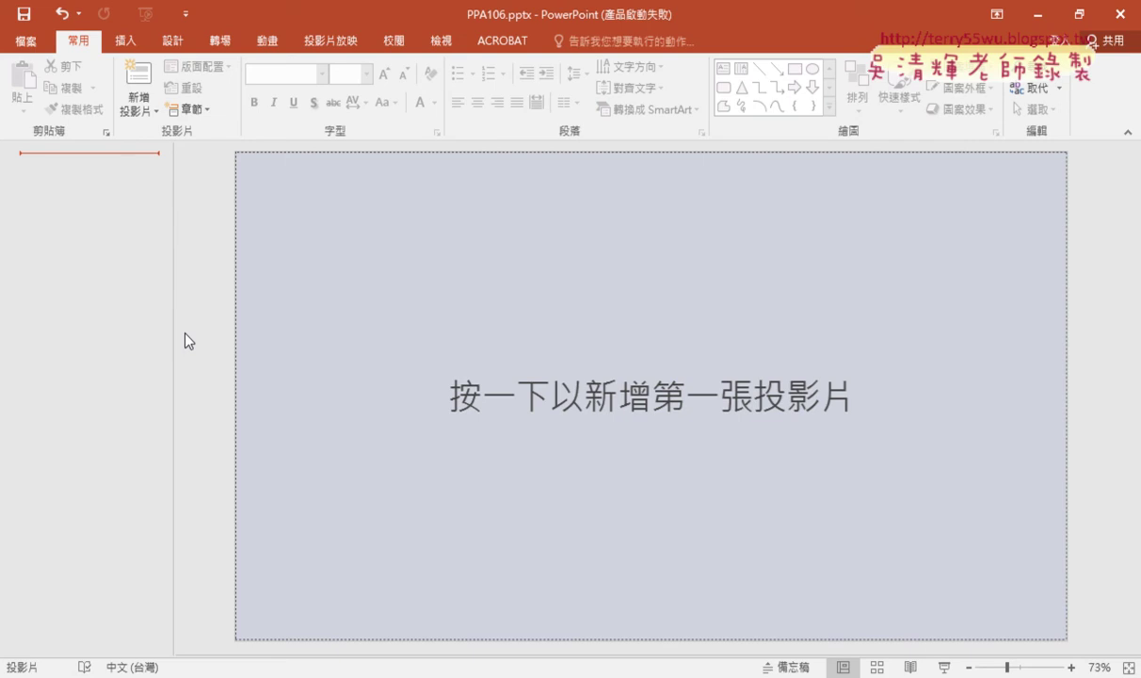
pyautogui.click(694, 677)
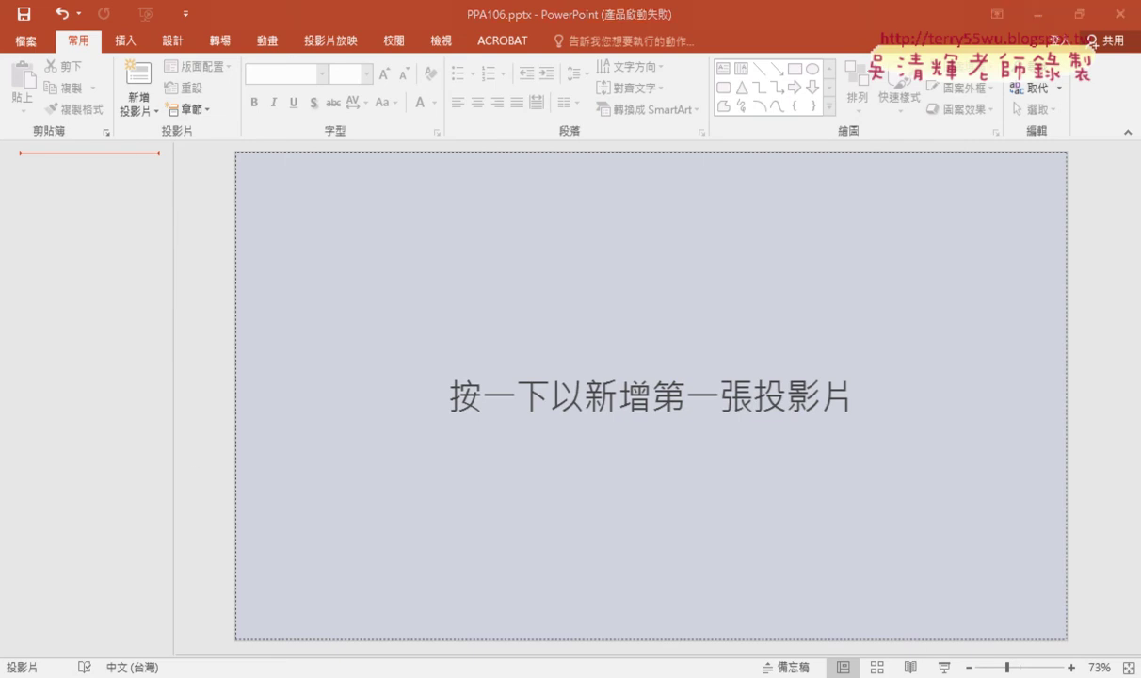
pyautogui.click(1051, 14)
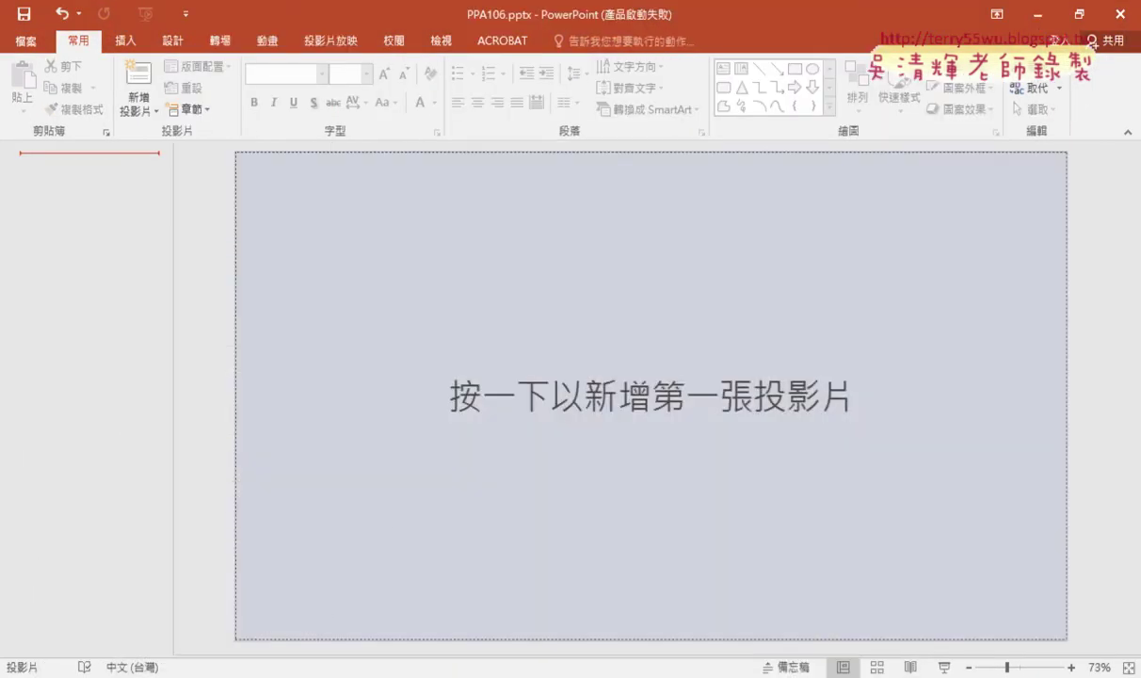
# Check Outline.docx again, minimize Word, and return to the exam PDF's page 7
pyautogui.click(248, 677)
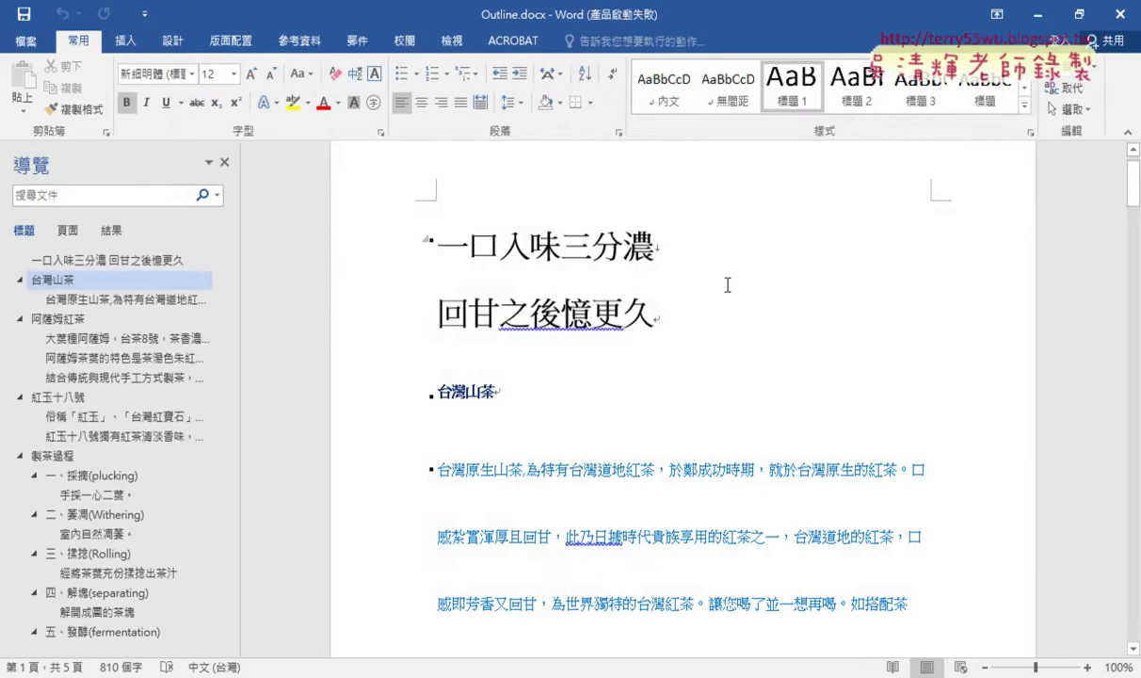
pyautogui.click(1035, 14)
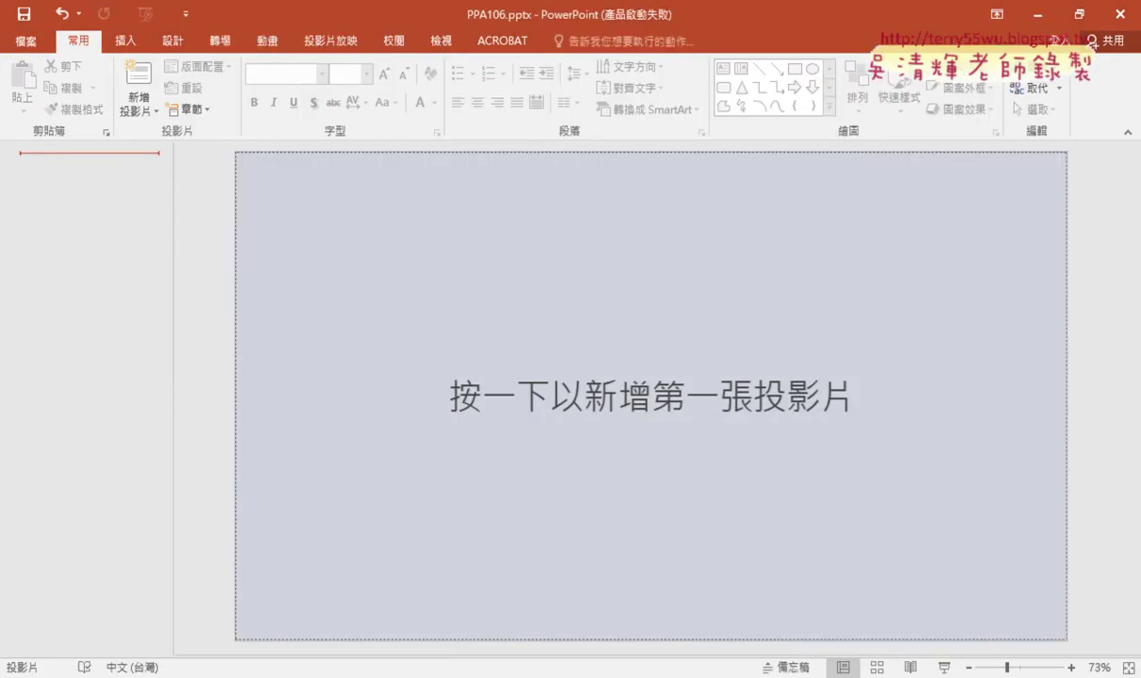
pyautogui.click(1038, 15)
pyautogui.scroll(-2, 328, 179)
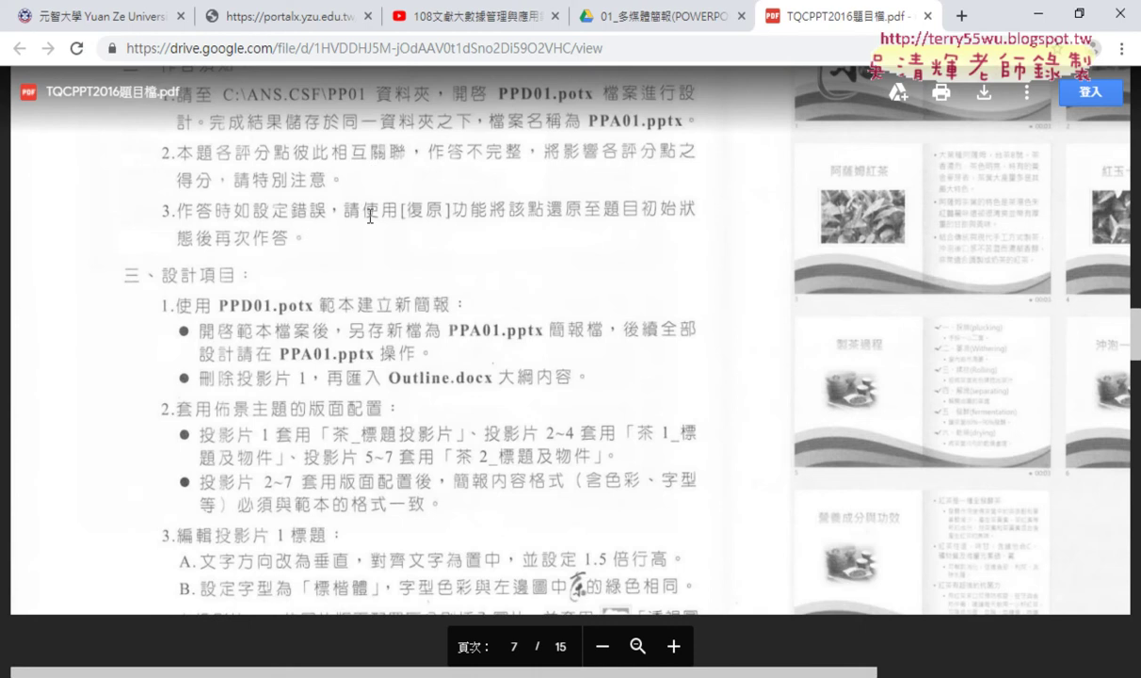
# Underline PPD01.potx, PPA01.pptx, 刪除投影片 1 and Outline.docx in 三、設計項目, then return to PowerPoint
pyautogui.scroll(-1, 351, 207)
pyautogui.scroll(-1, 307, 209)
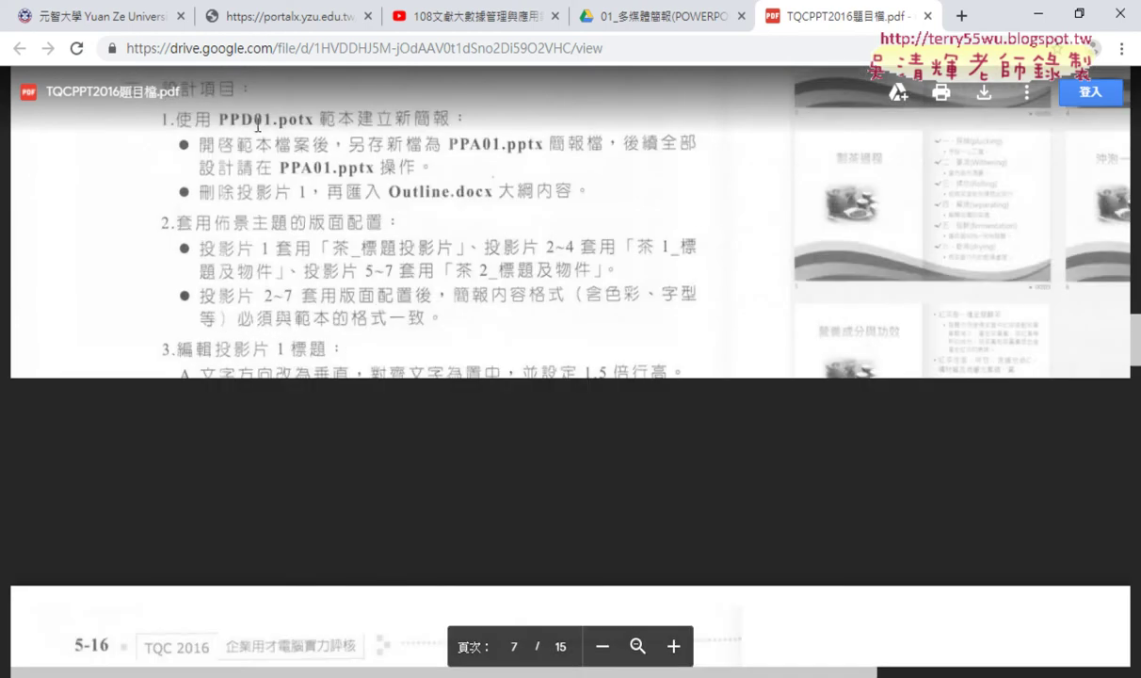
pyautogui.scroll(1, 255, 143)
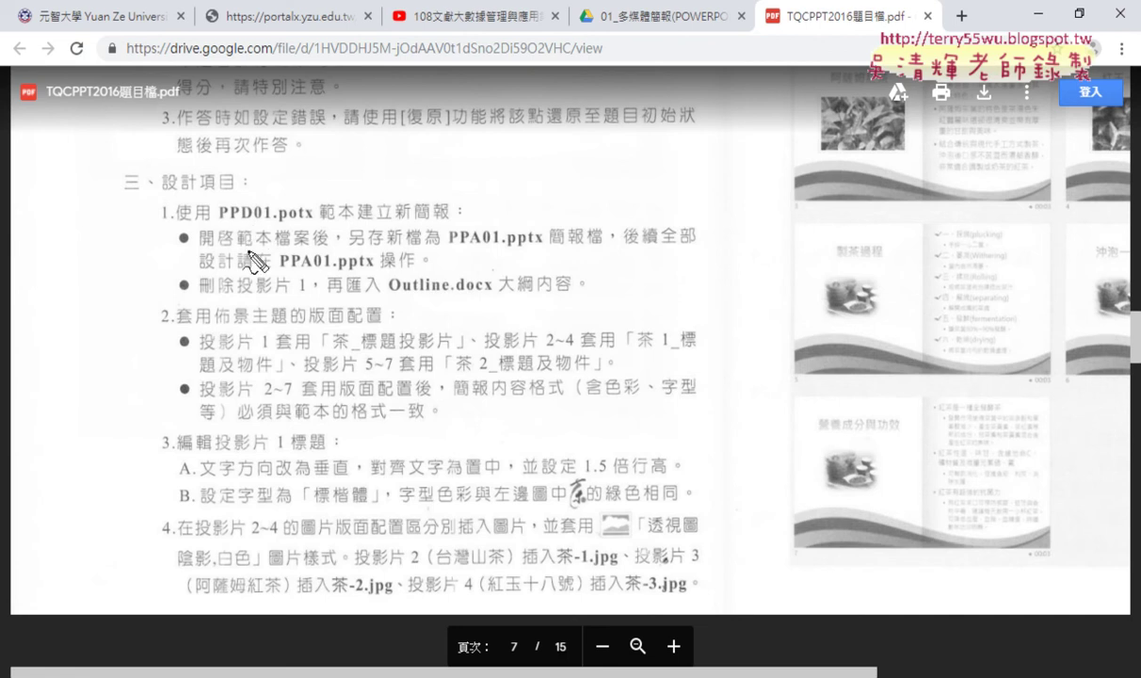
pyautogui.moveTo(243, 227); pyautogui.dragTo(310, 225)
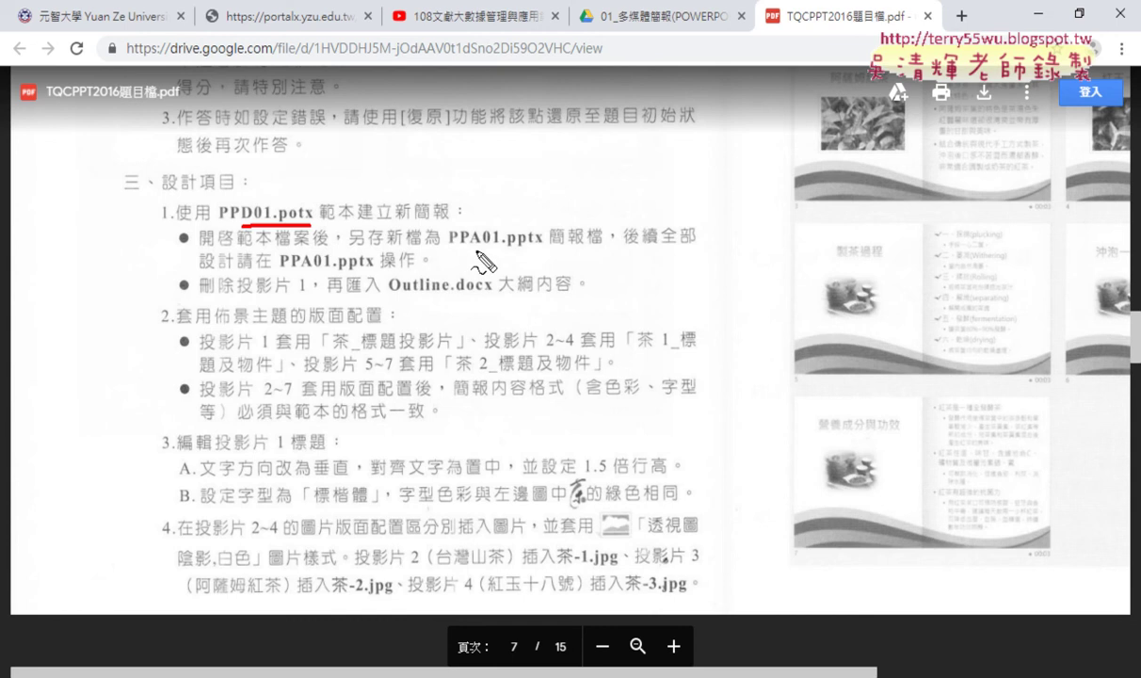
pyautogui.moveTo(476, 251); pyautogui.dragTo(543, 252)
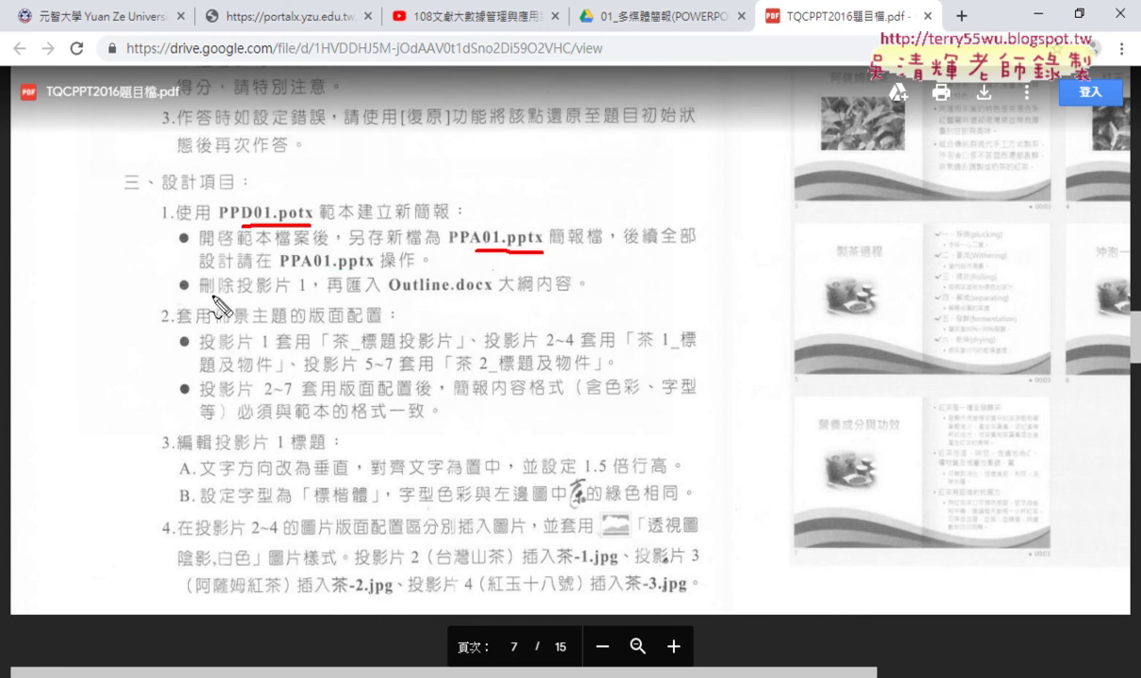
pyautogui.moveTo(201, 300); pyautogui.dragTo(301, 300)
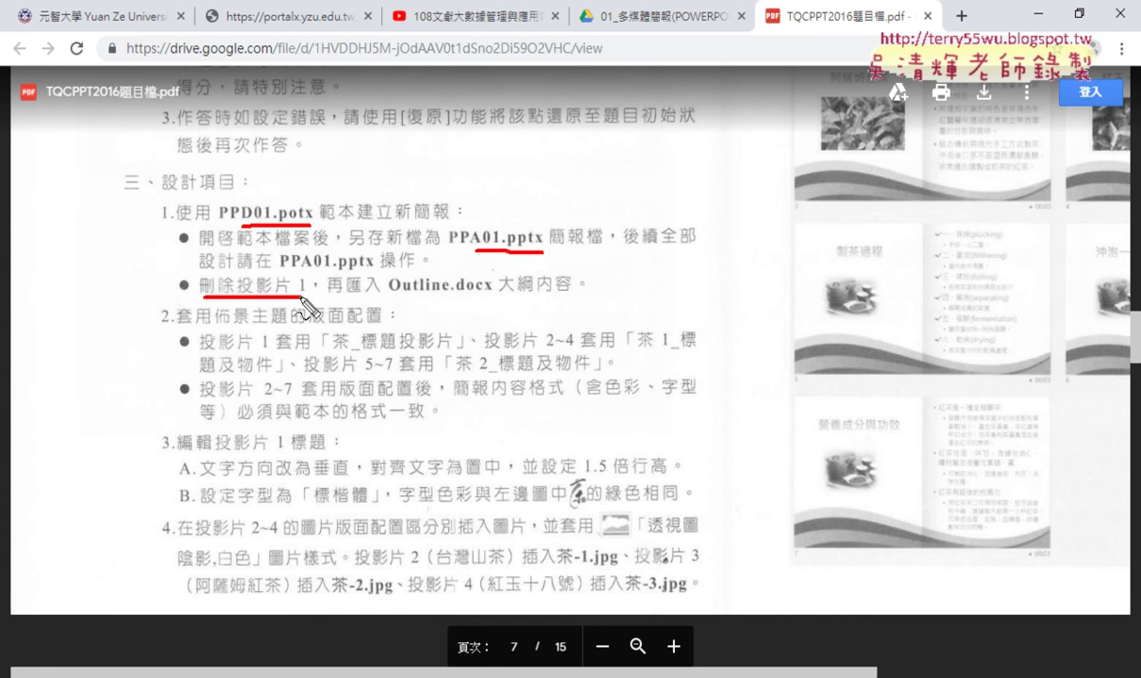
pyautogui.moveTo(390, 301); pyautogui.dragTo(445, 300)
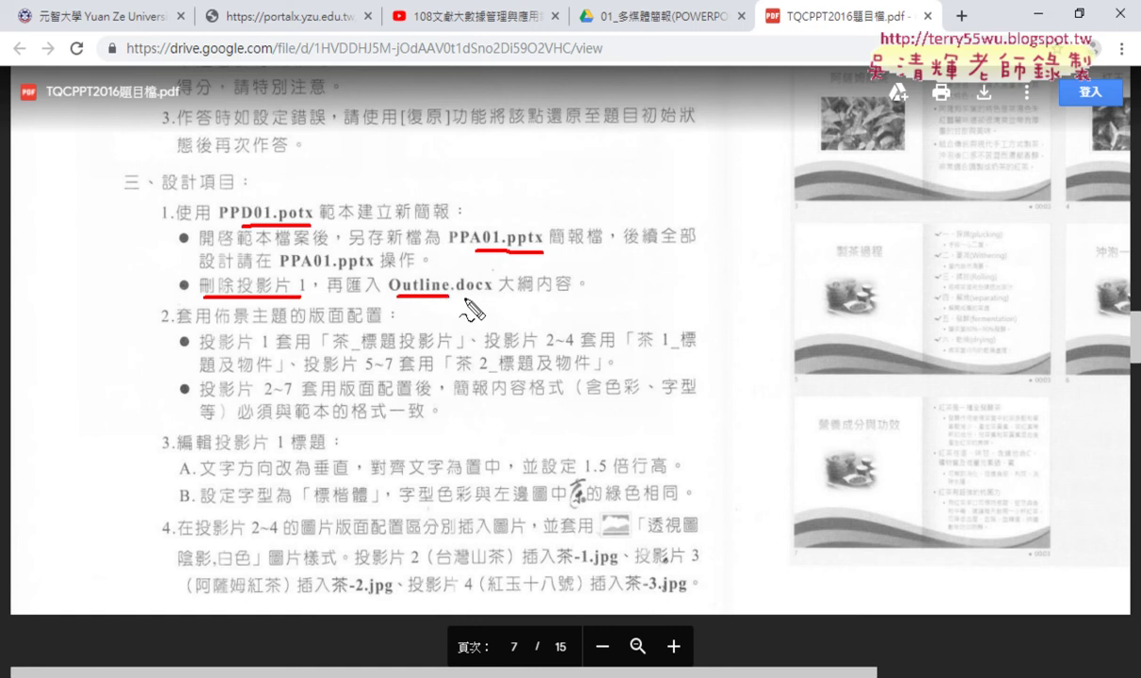
pyautogui.moveTo(459, 296); pyautogui.dragTo(493, 296)
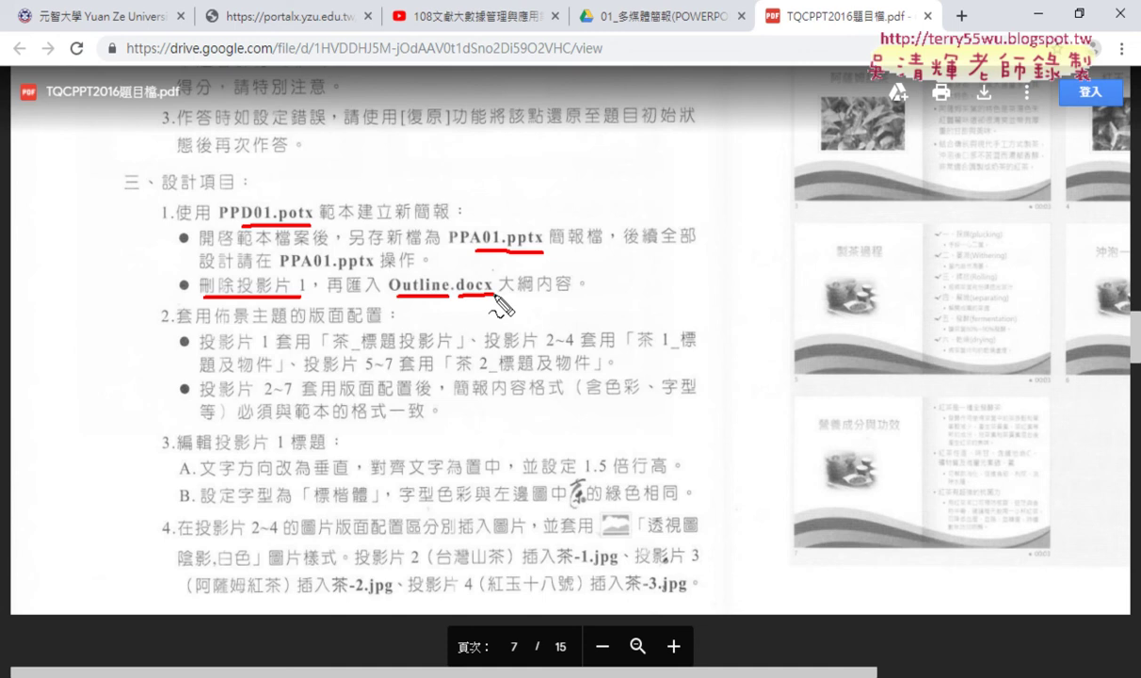
pyautogui.press('Escape')
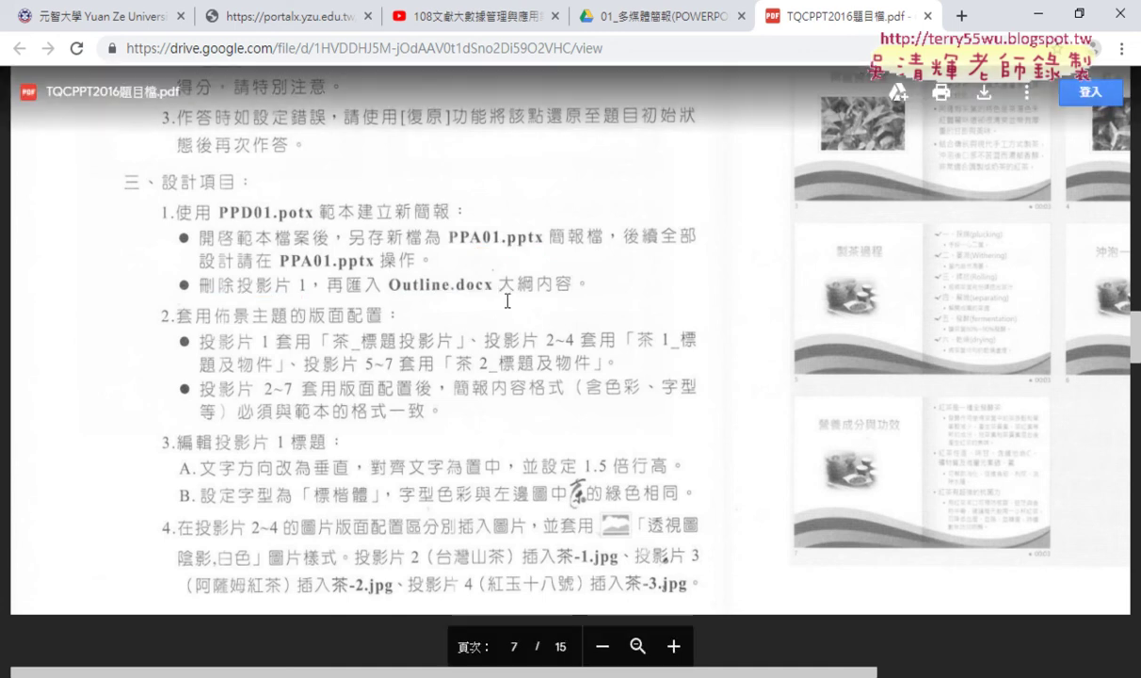
pyautogui.click(1039, 13)
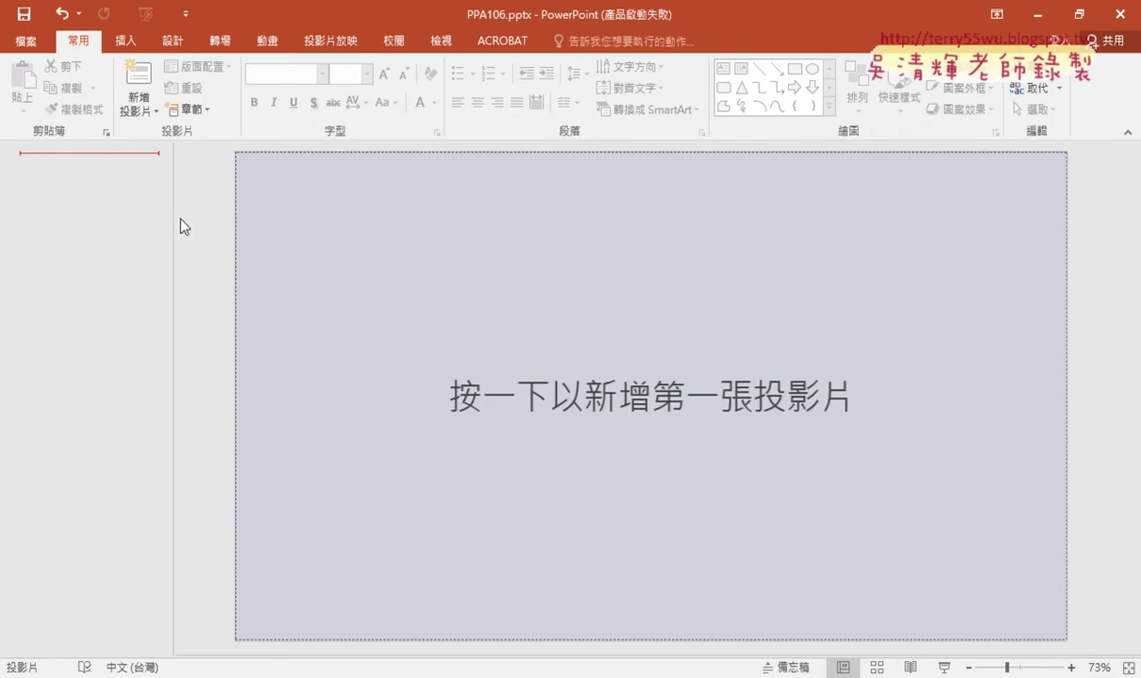
# Start inserting slides from an outline and highlight the accepted outline file types
pyautogui.click(157, 122)
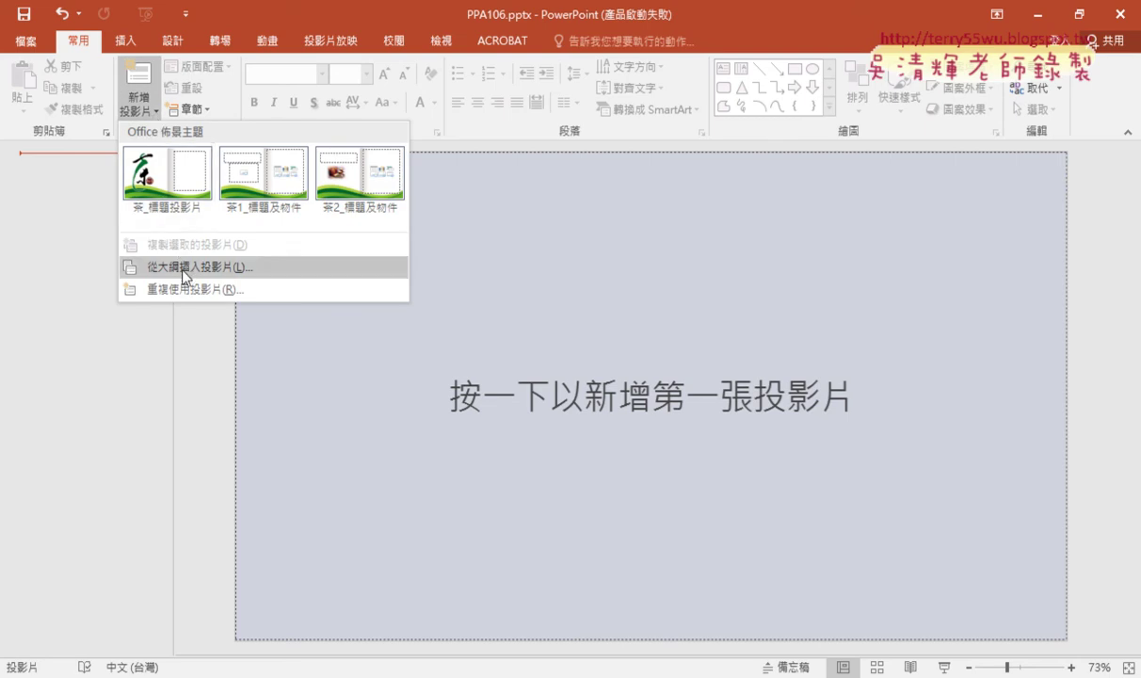
pyautogui.click(237, 271)
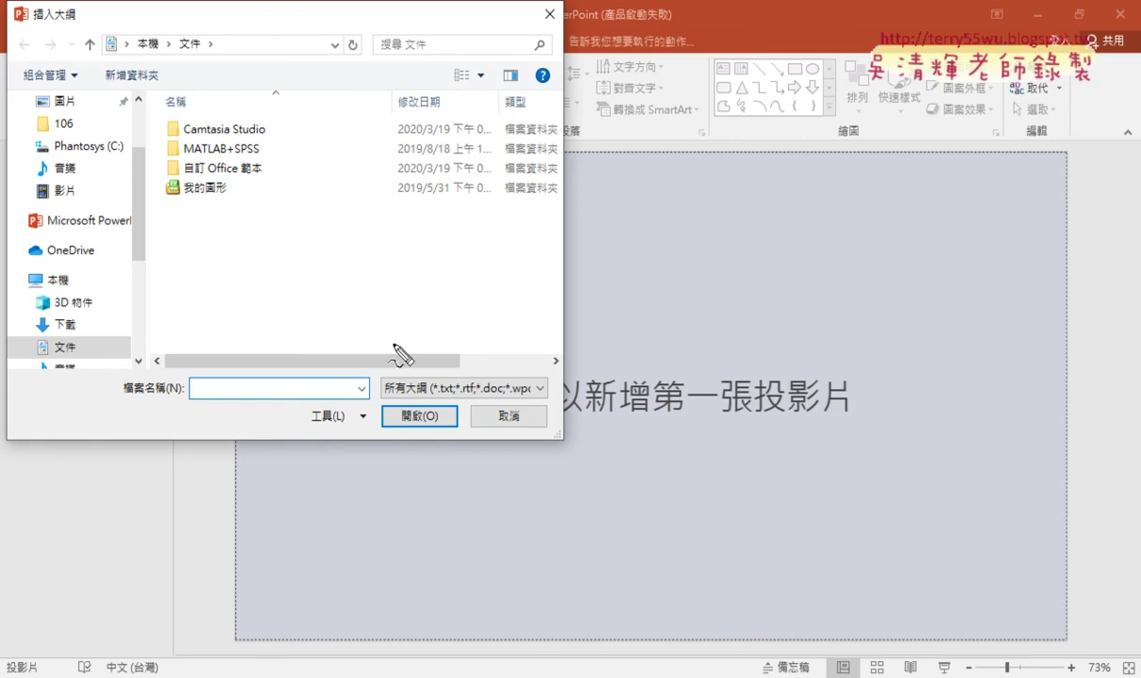
pyautogui.moveTo(440, 397); pyautogui.dragTo(503, 395)
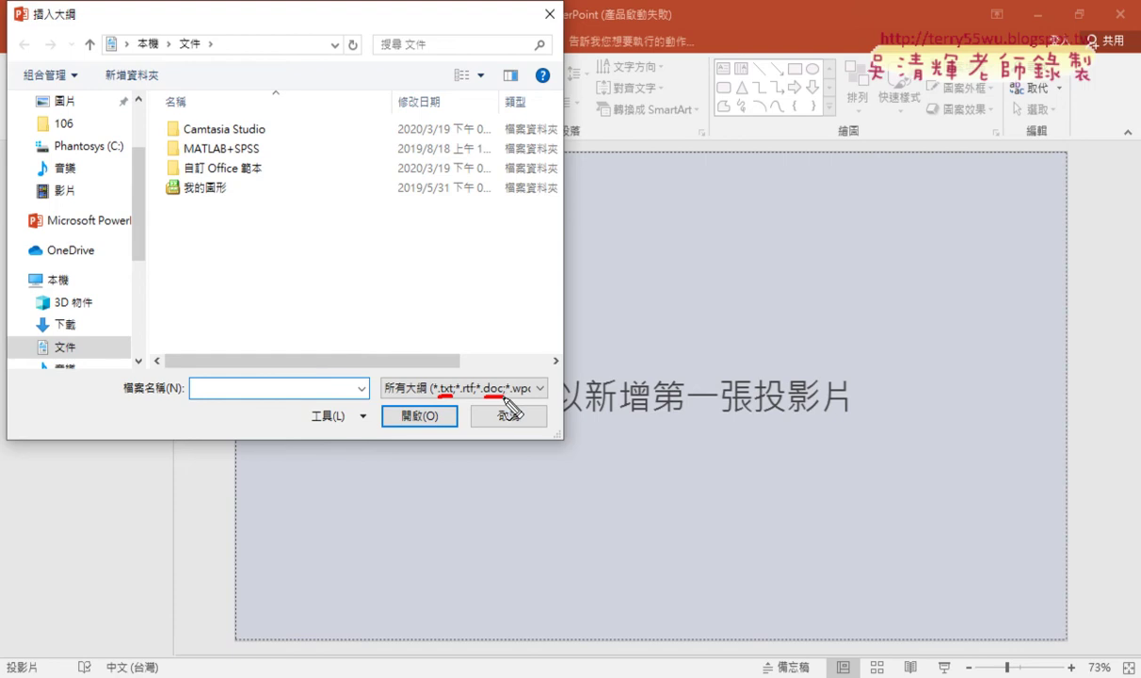
pyautogui.press('Escape')
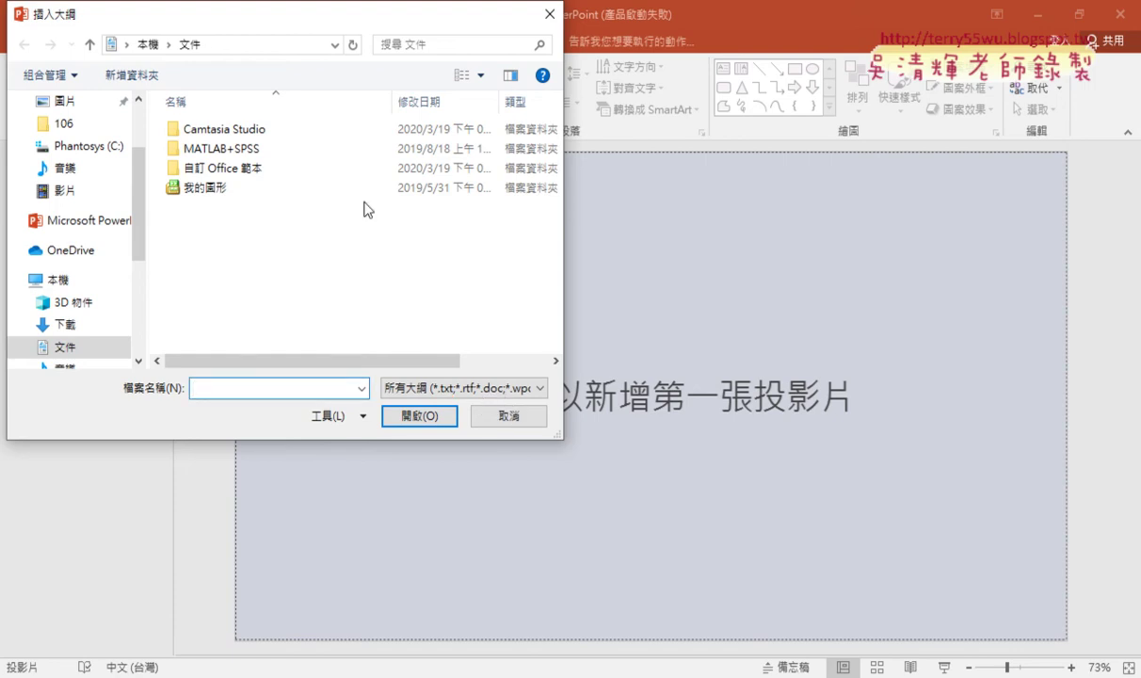
# Insert Outline.docx from the desktop 106 folder, which triggers a file-in-use error
pyautogui.scroll(2, 139, 188)
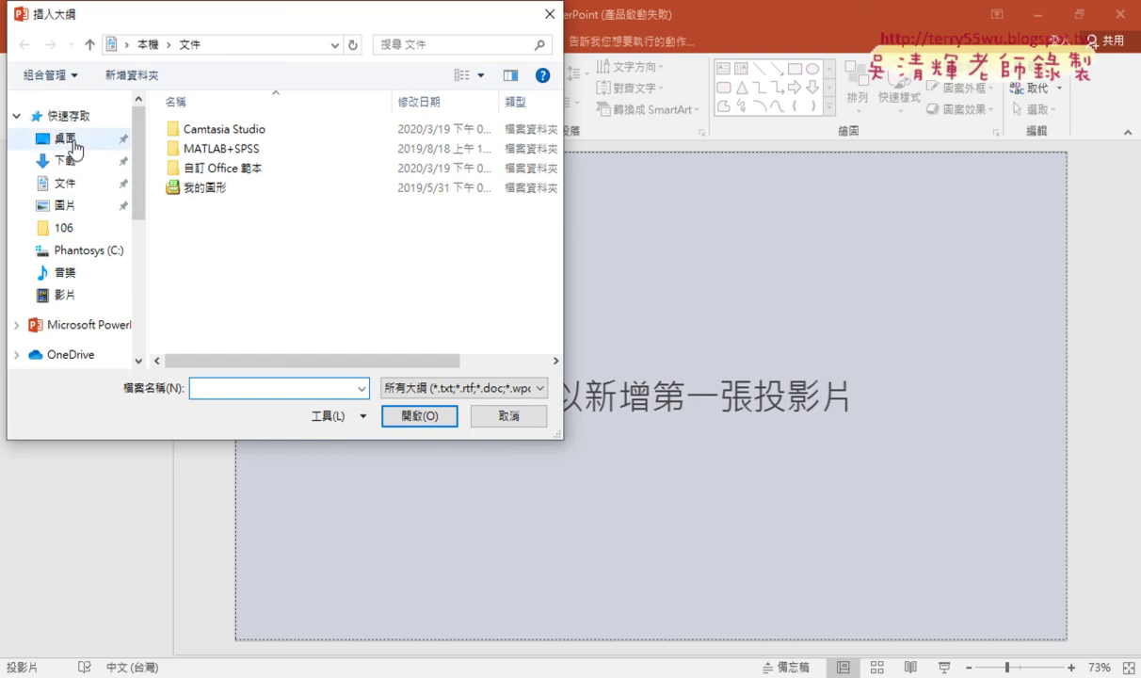
pyautogui.click(66, 232)
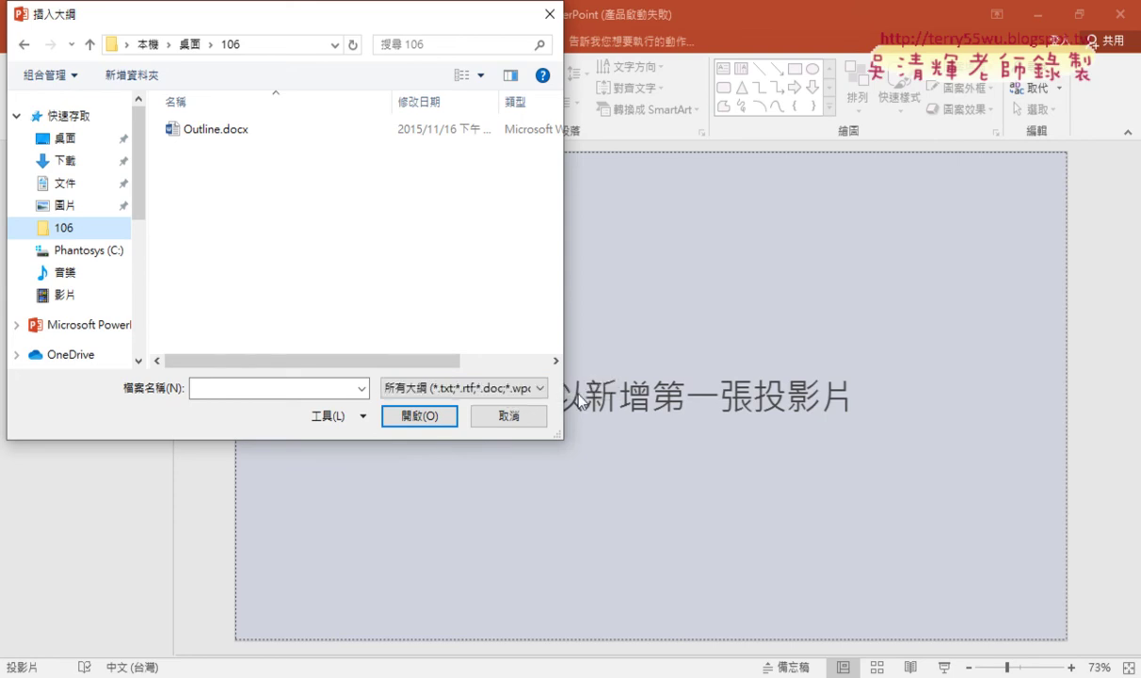
pyautogui.click(213, 132)
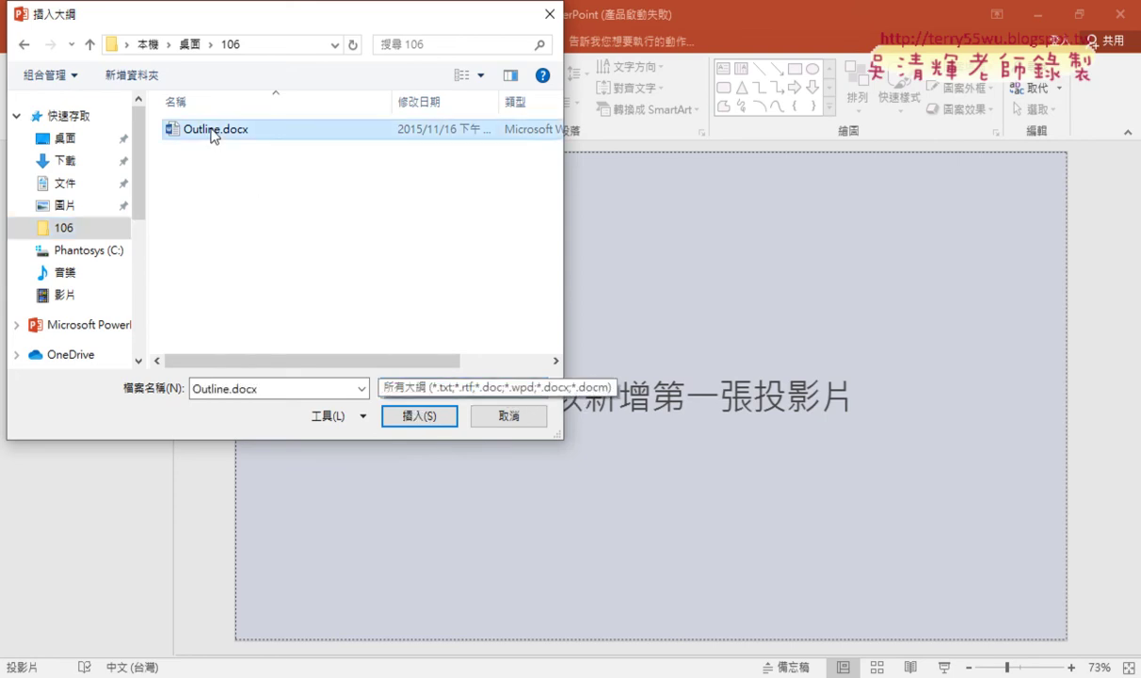
pyautogui.click(422, 420)
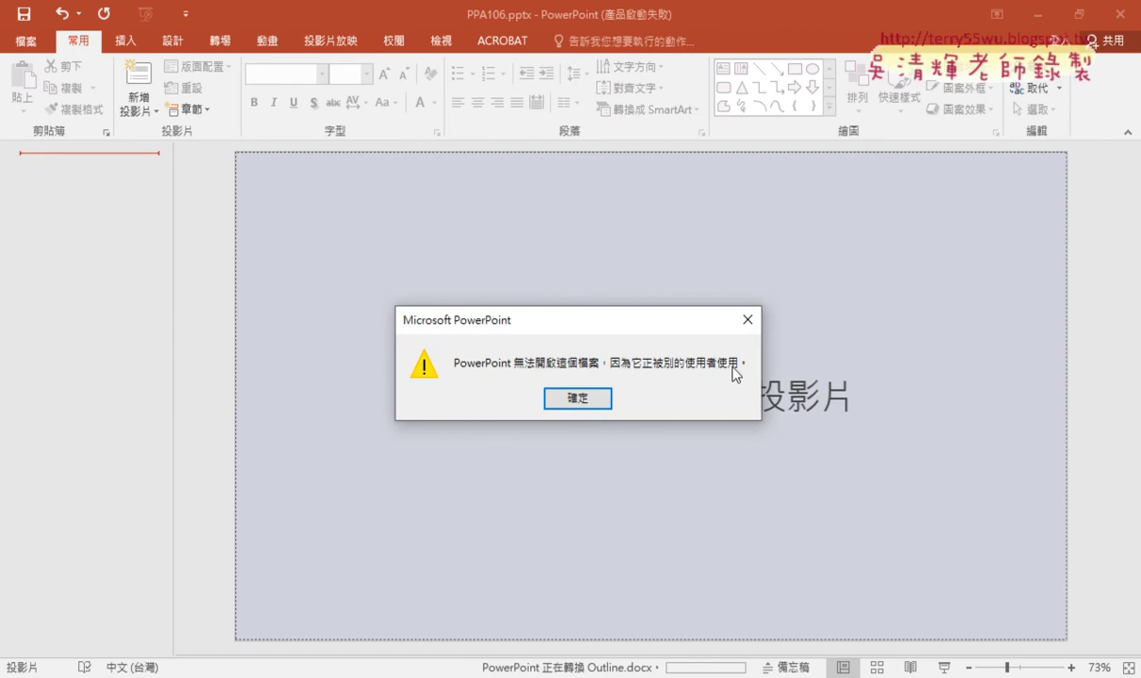
# Dismiss the file-in-use errors and close the Word copy of Outline.docx
pyautogui.press('Return')
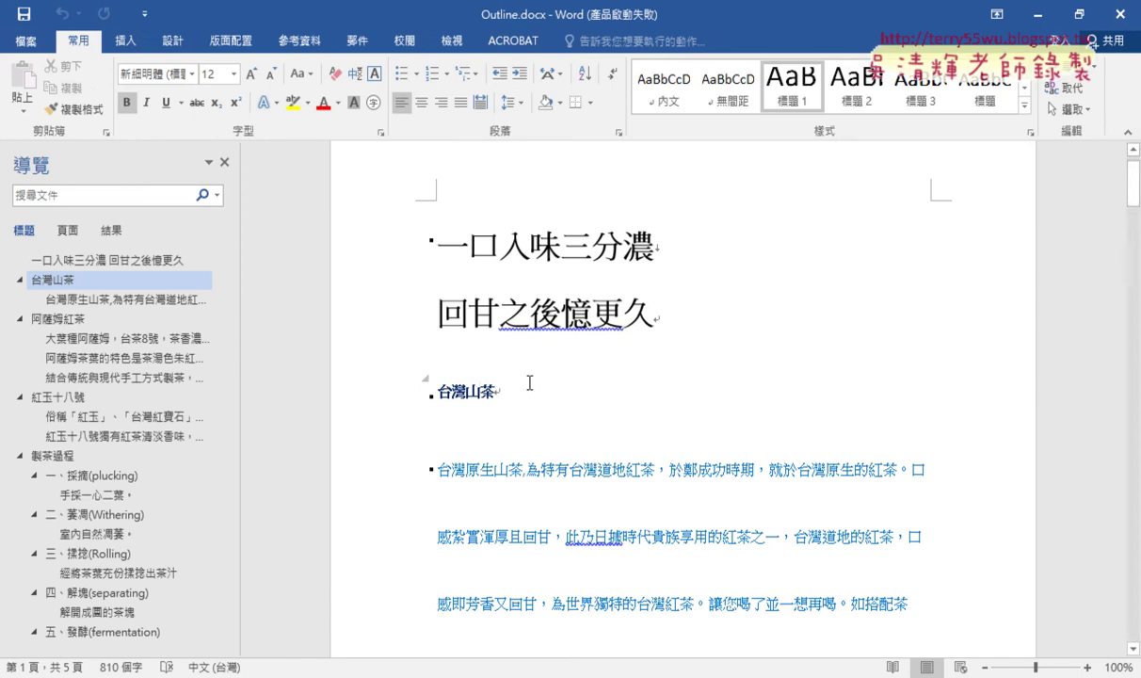
pyautogui.click(1128, 20)
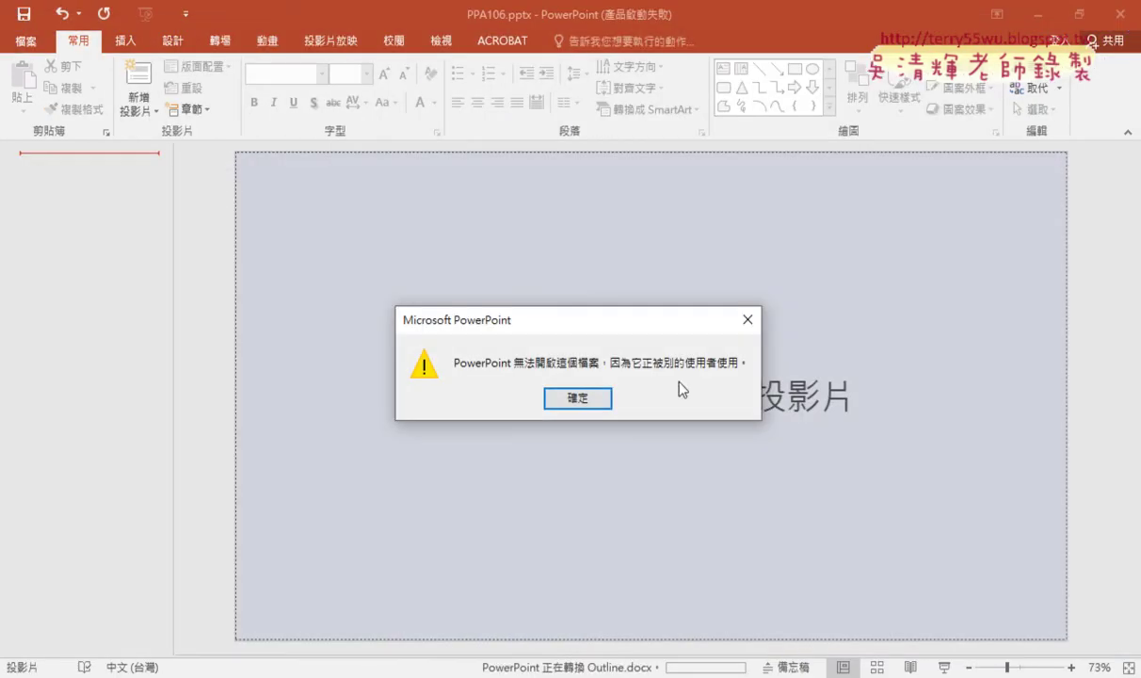
pyautogui.click(573, 393)
# Import Outline.docx as slides using Insert Slides from Outline
pyautogui.click(138, 110)
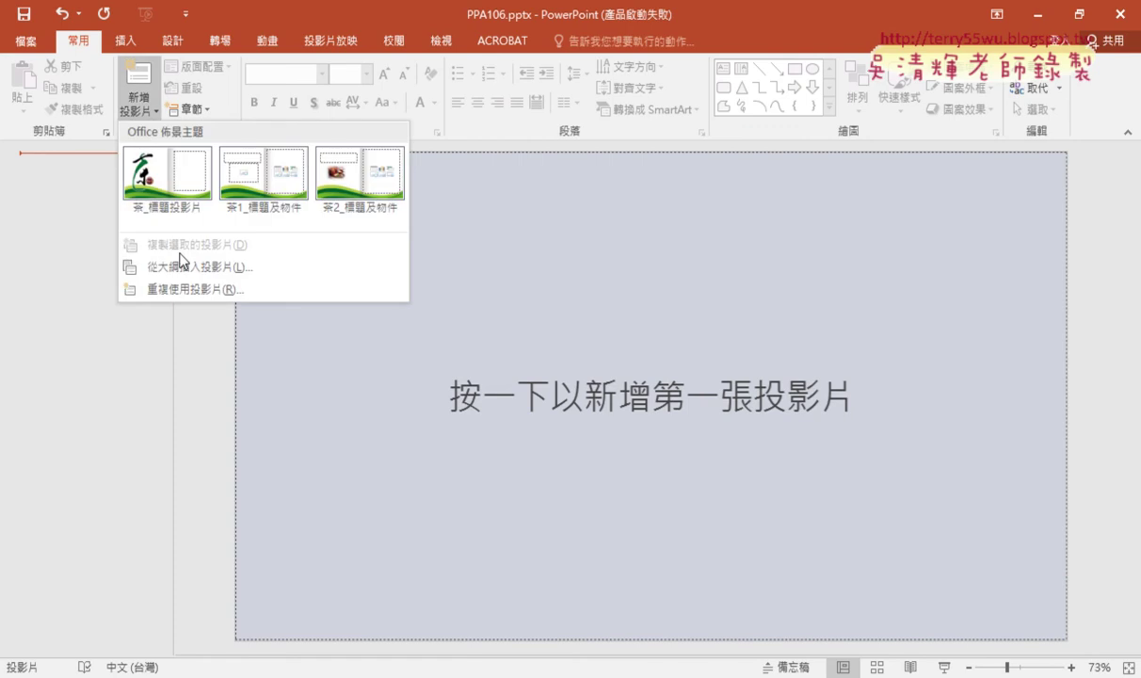
pyautogui.click(176, 260)
pyautogui.doubleClick(213, 129)
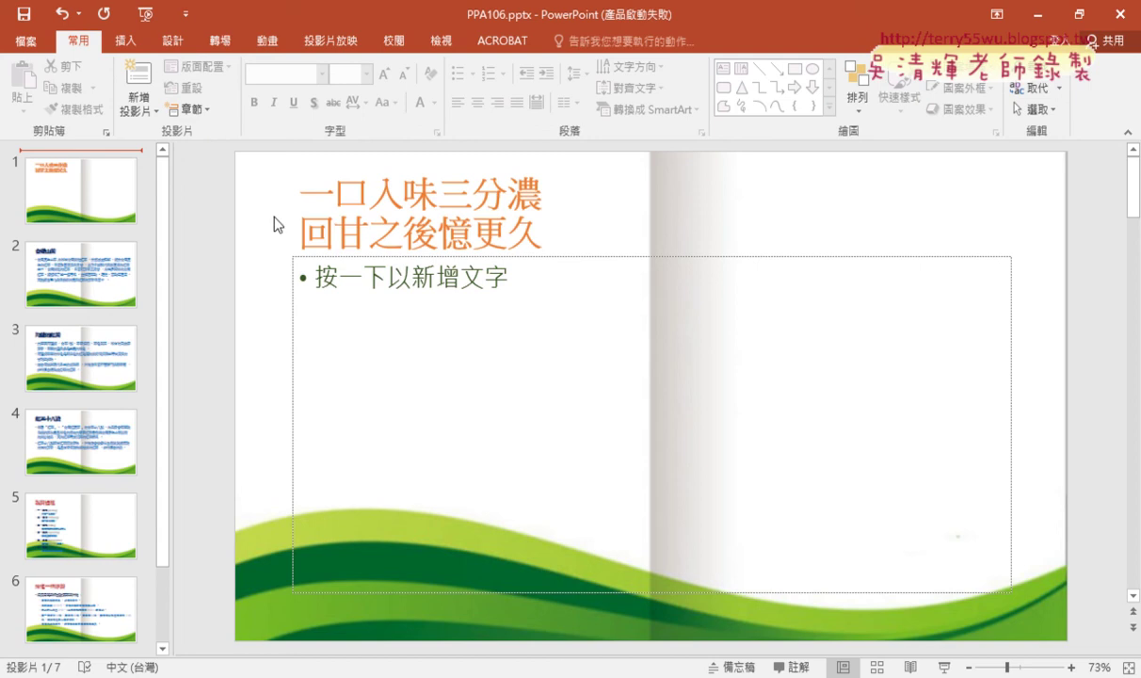
pyautogui.click(311, 190)
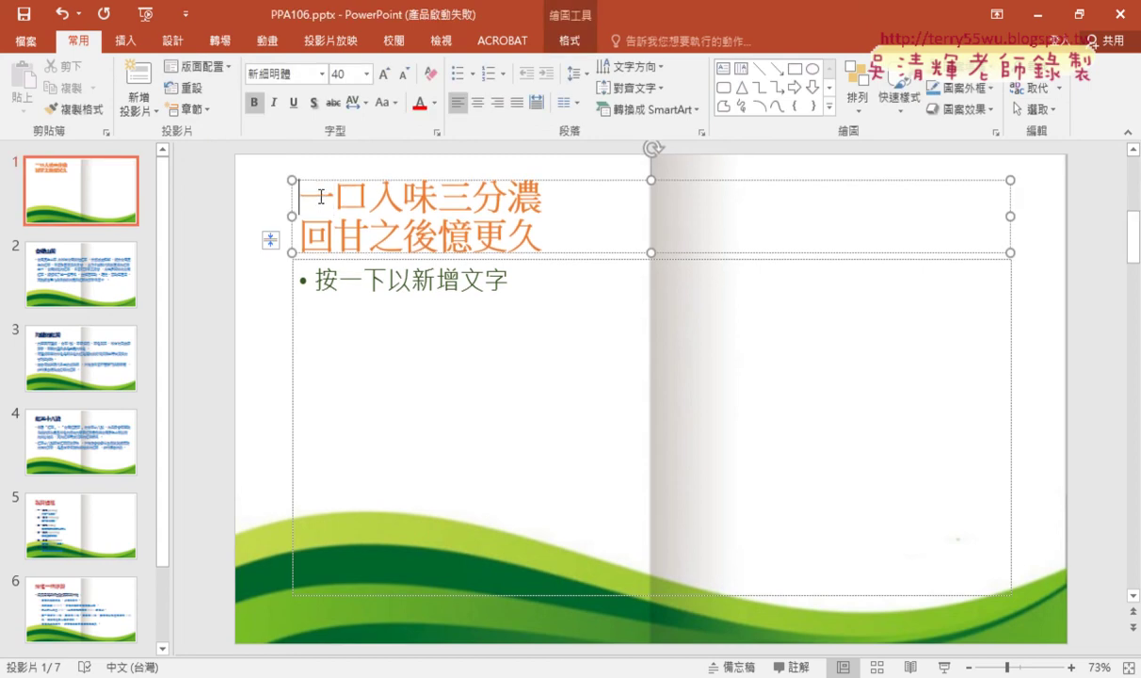
pyautogui.moveTo(321, 196); pyautogui.dragTo(543, 238)
pyautogui.click(257, 337)
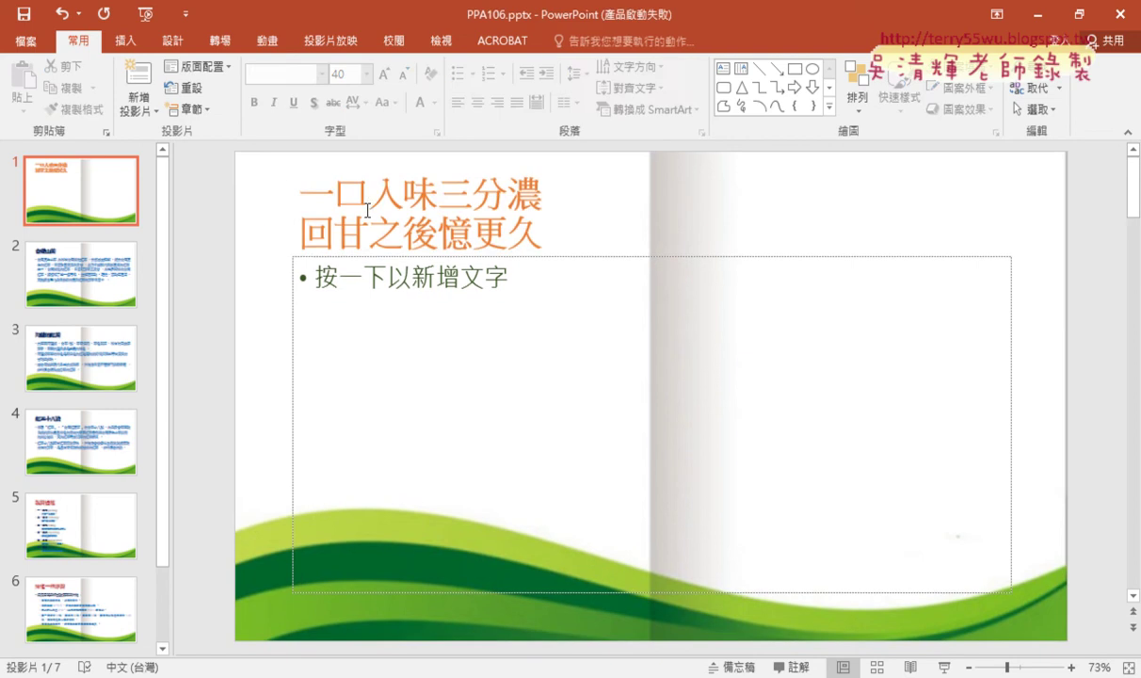
pyautogui.click(369, 208)
pyautogui.click(90, 262)
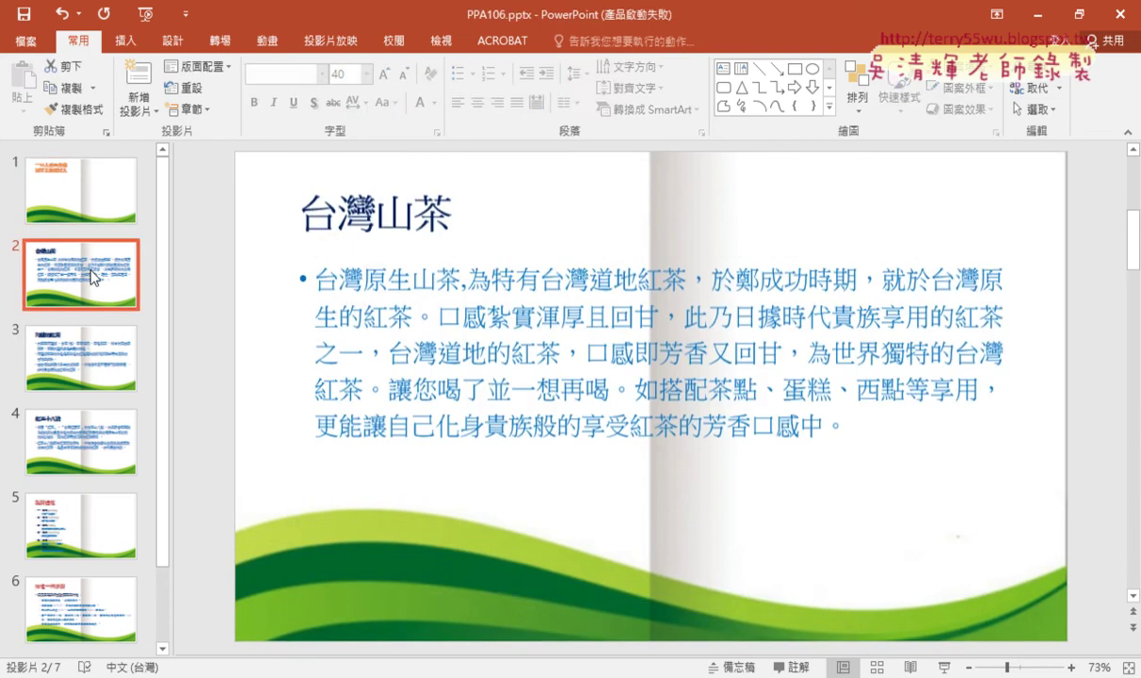
pyautogui.click(361, 314)
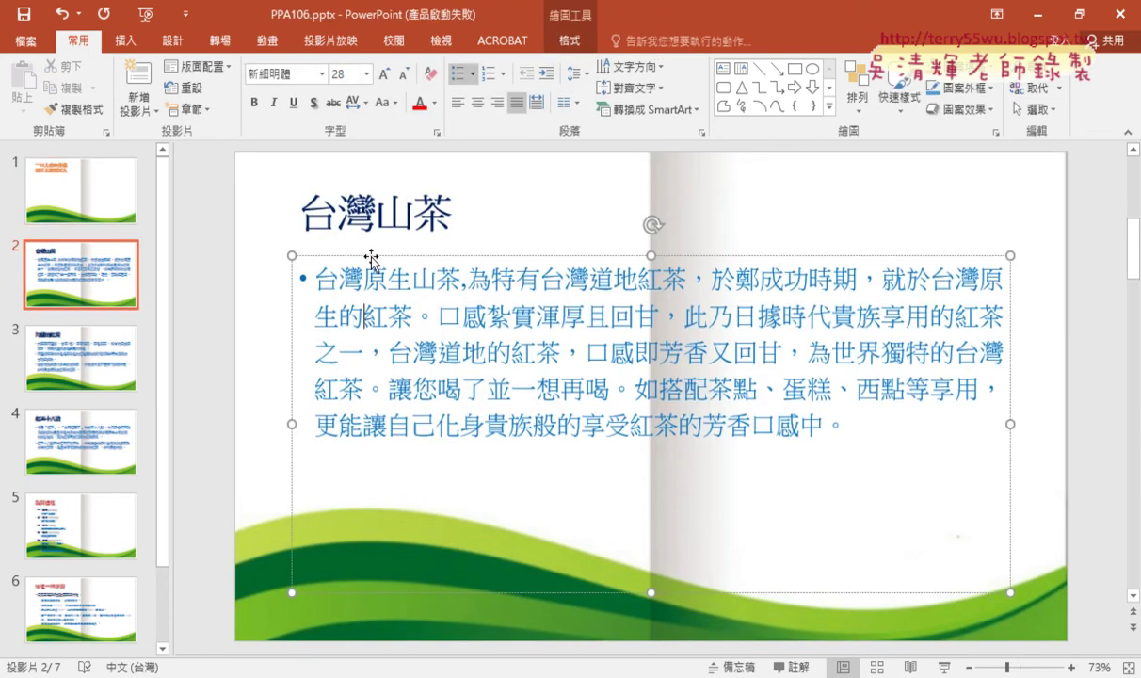
pyautogui.click(375, 215)
pyautogui.click(81, 358)
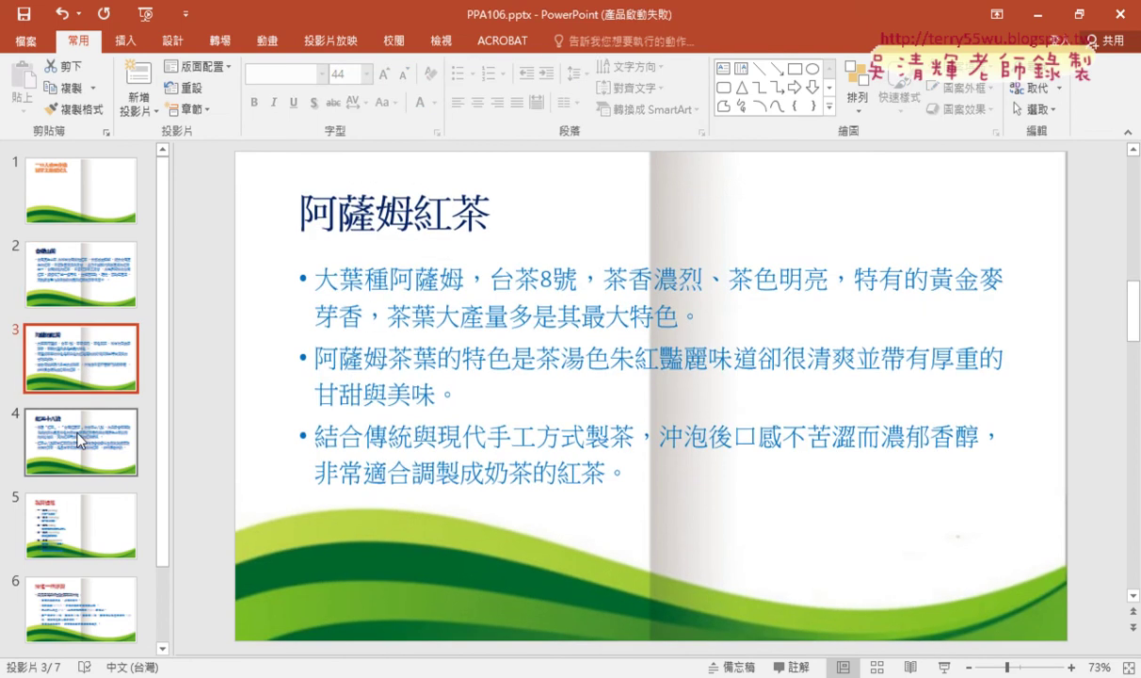
pyautogui.click(81, 442)
pyautogui.click(81, 526)
pyautogui.click(88, 610)
pyautogui.click(106, 203)
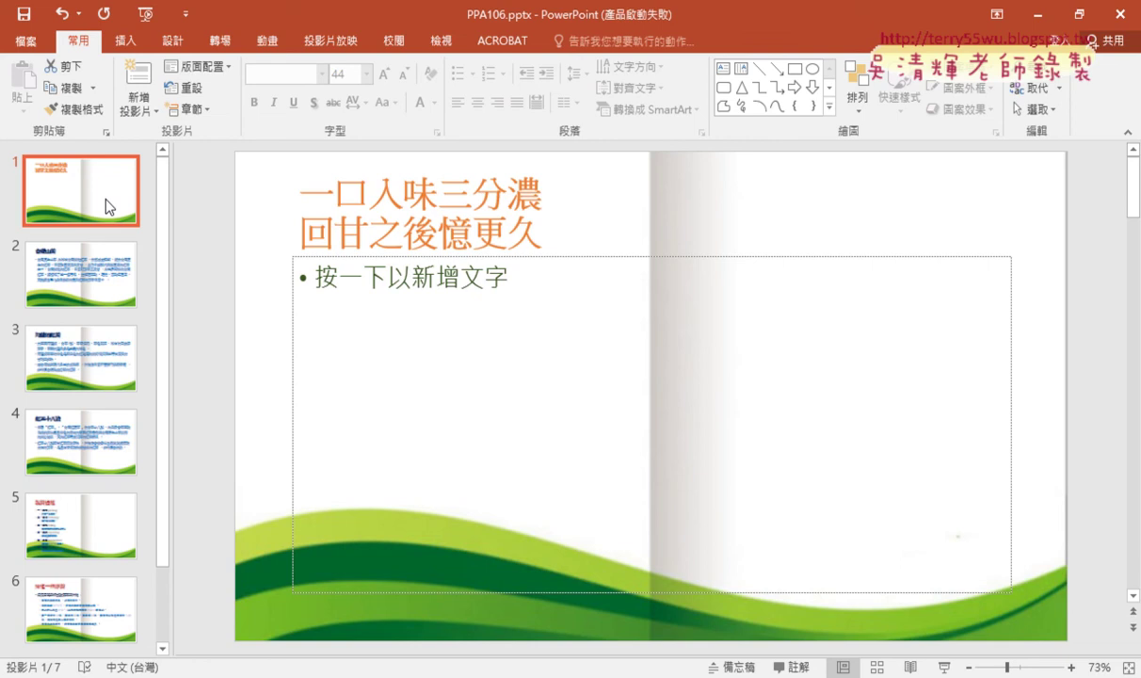
# Bring up the exam PDF, zoomed out and scrolled to the 設計項目 section
pyautogui.hotkey('alt', 'Tab')
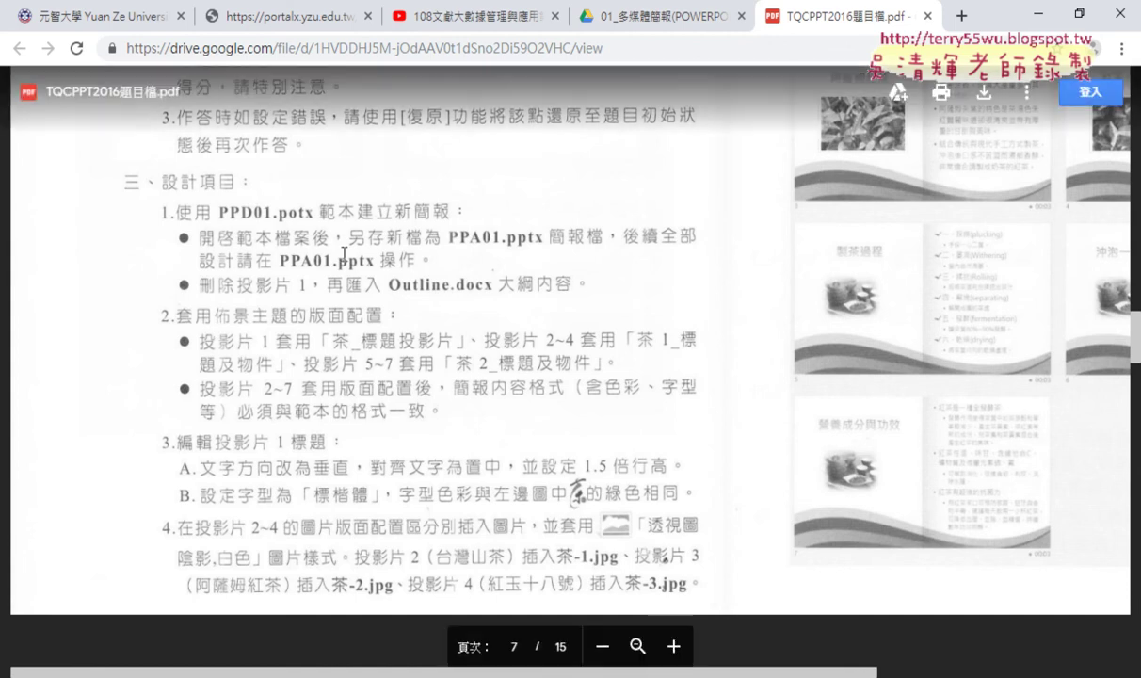
pyautogui.hotkey('ctrl', '-')
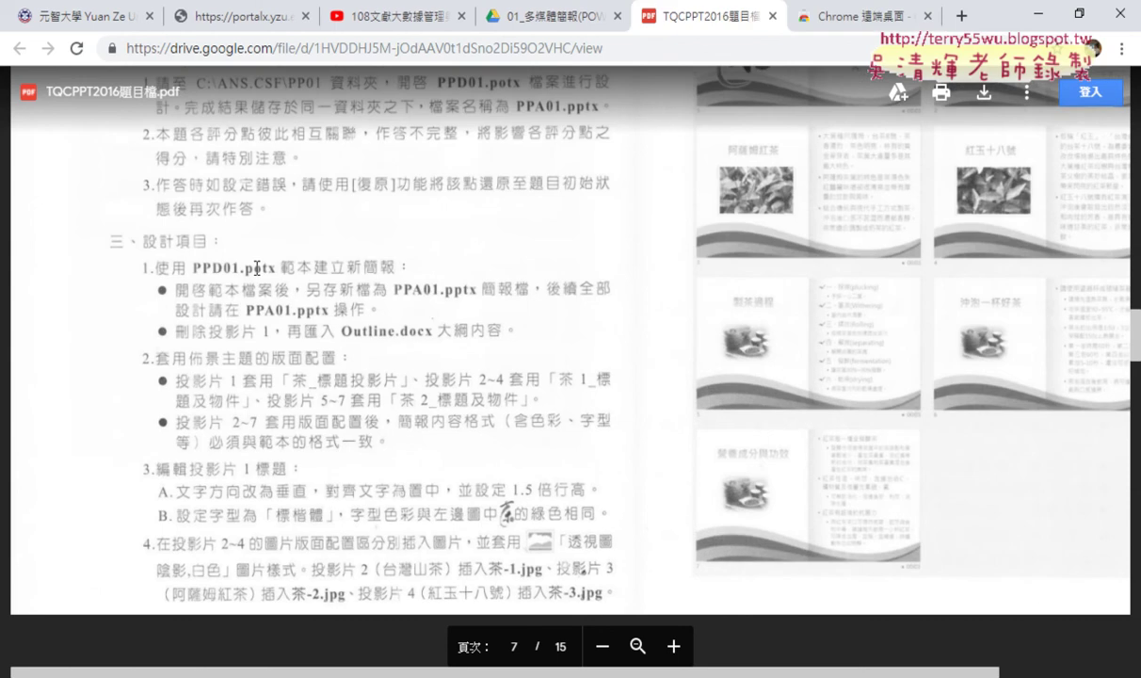
pyautogui.scroll(-2, 319, 408)
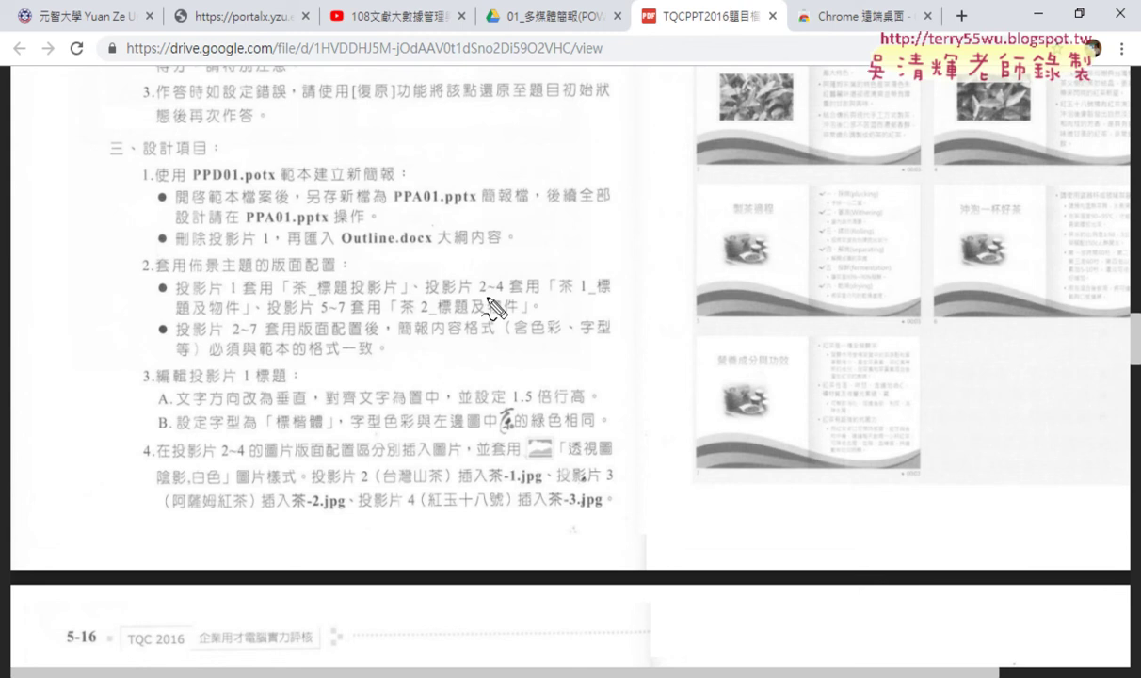
# Underline the layout rules for slide 1, slides 2~4 and 5~7, plus the template-matching formatting
pyautogui.moveTo(236, 299); pyautogui.dragTo(201, 306)
pyautogui.moveTo(310, 296); pyautogui.dragTo(396, 296)
pyautogui.moveTo(480, 294); pyautogui.dragTo(626, 295)
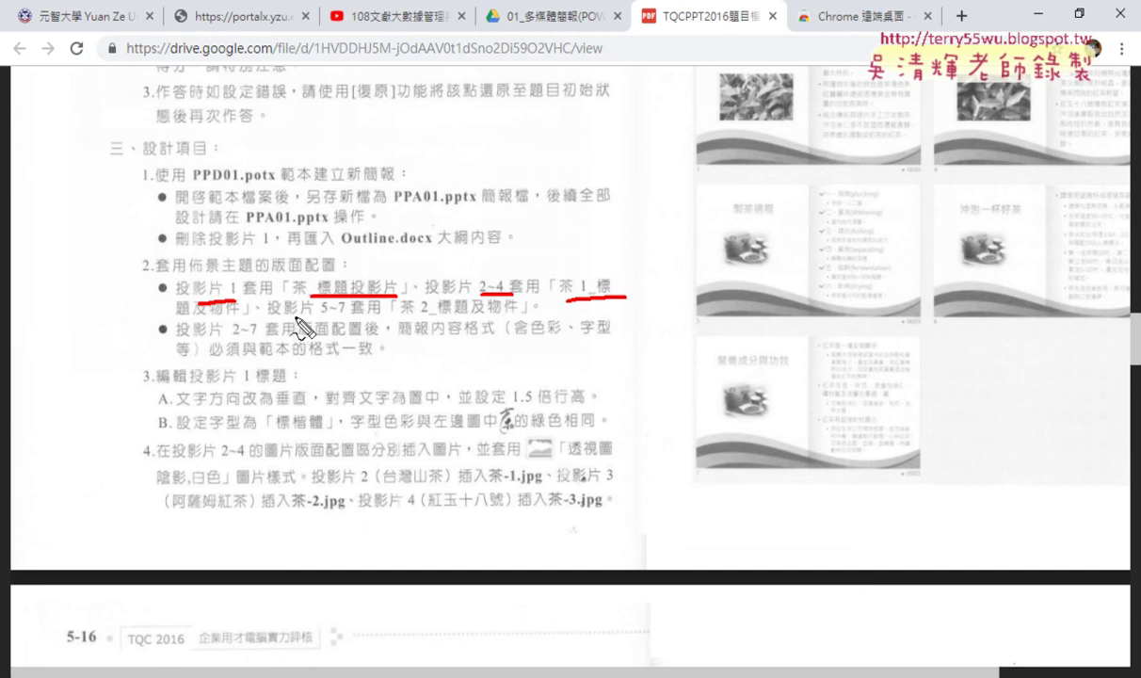
pyautogui.moveTo(321, 316); pyautogui.dragTo(433, 313)
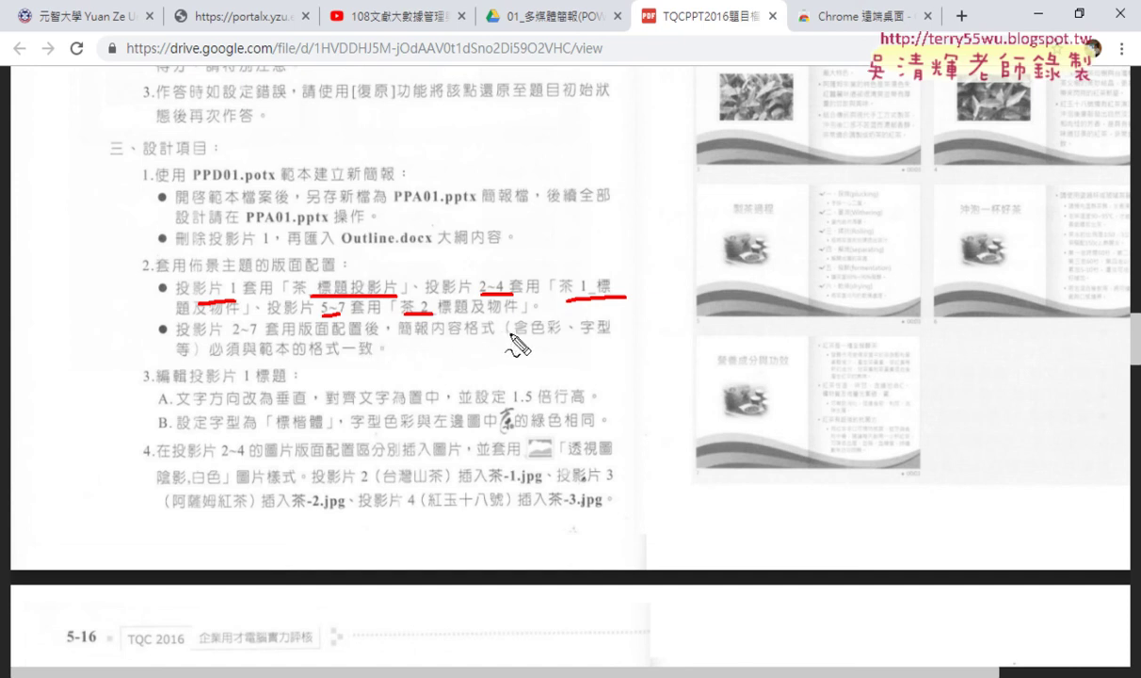
pyautogui.moveTo(515, 336); pyautogui.dragTo(606, 334)
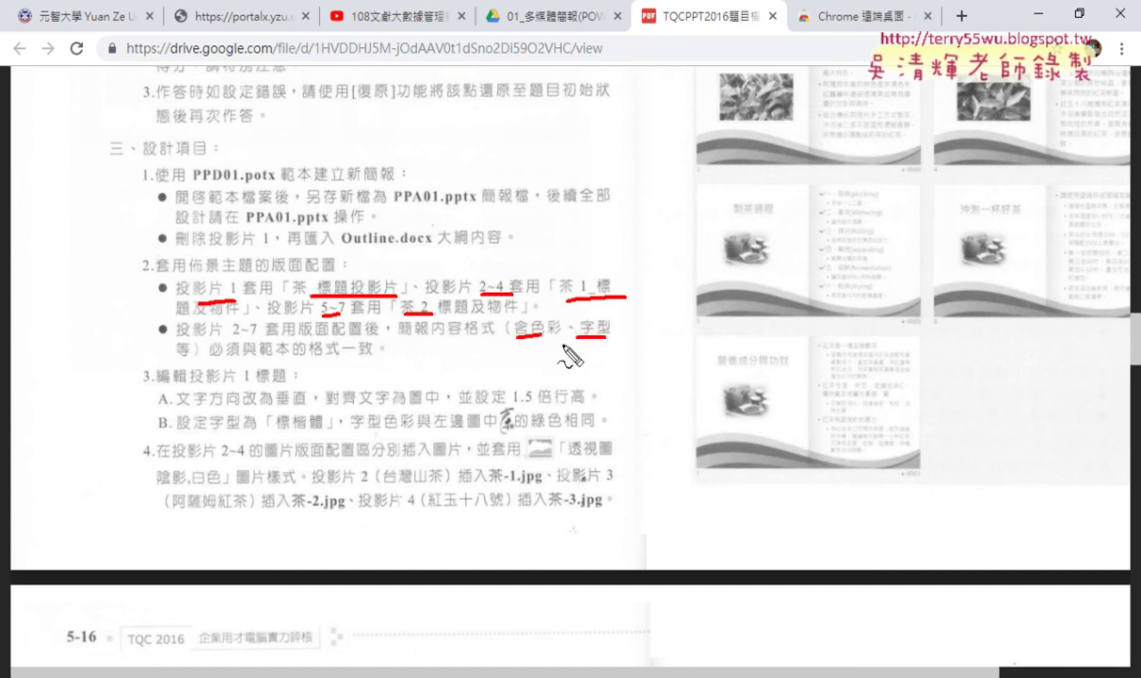
pyautogui.moveTo(228, 360); pyautogui.dragTo(308, 356)
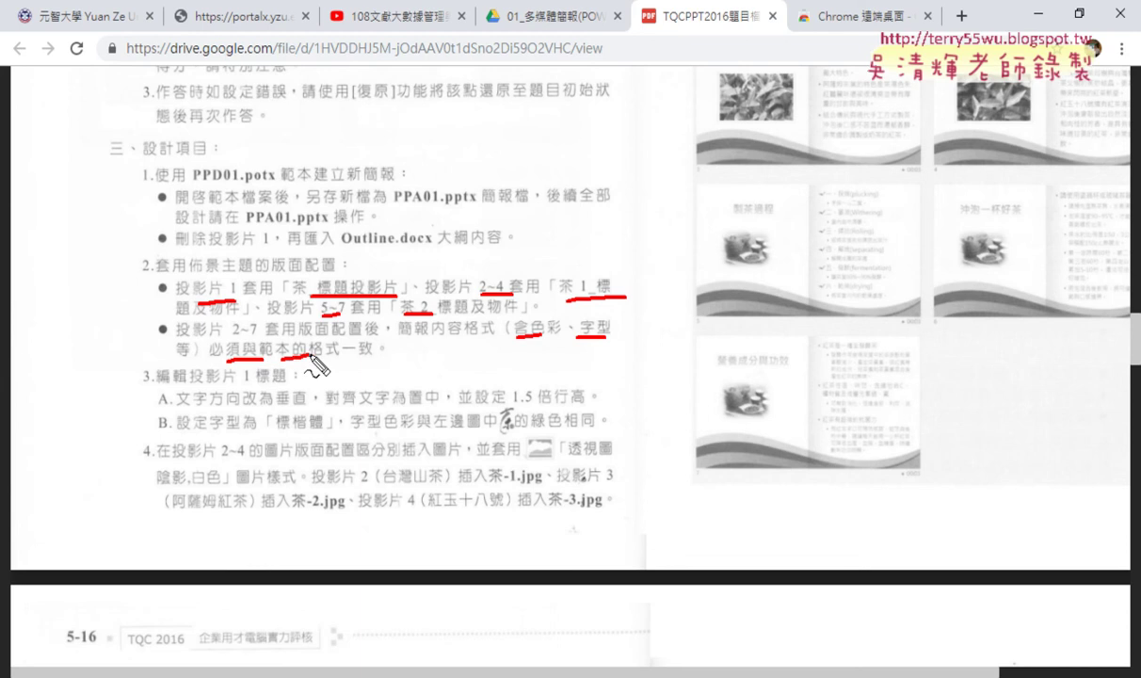
pyautogui.press('Escape')
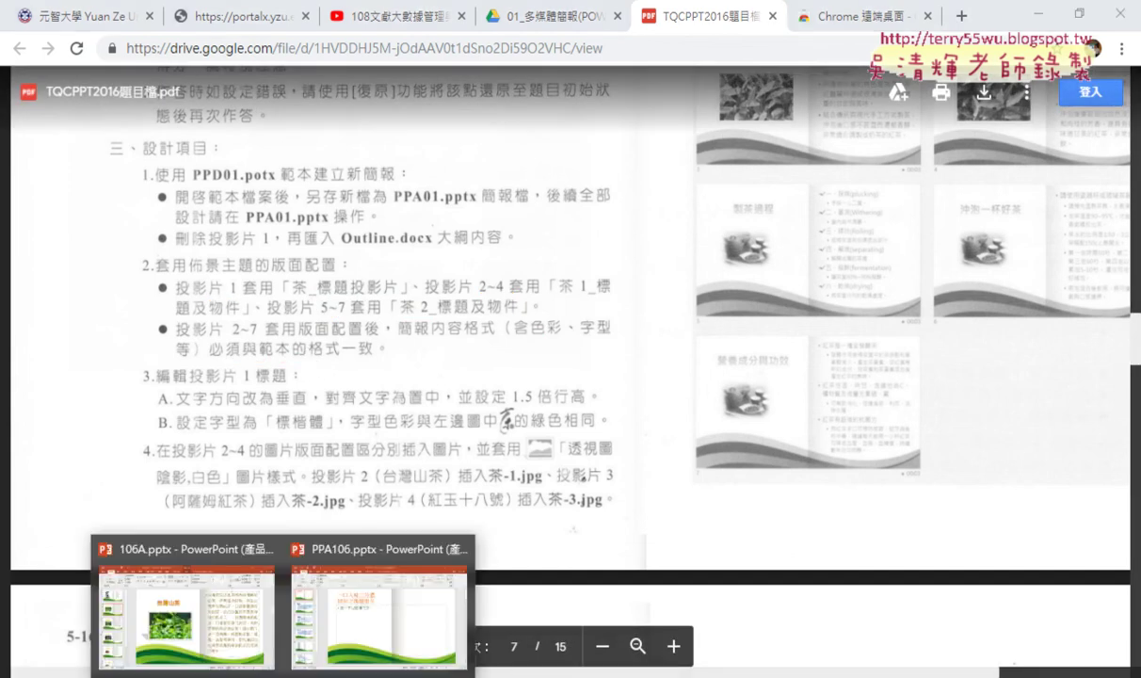
pyautogui.click(380, 618)
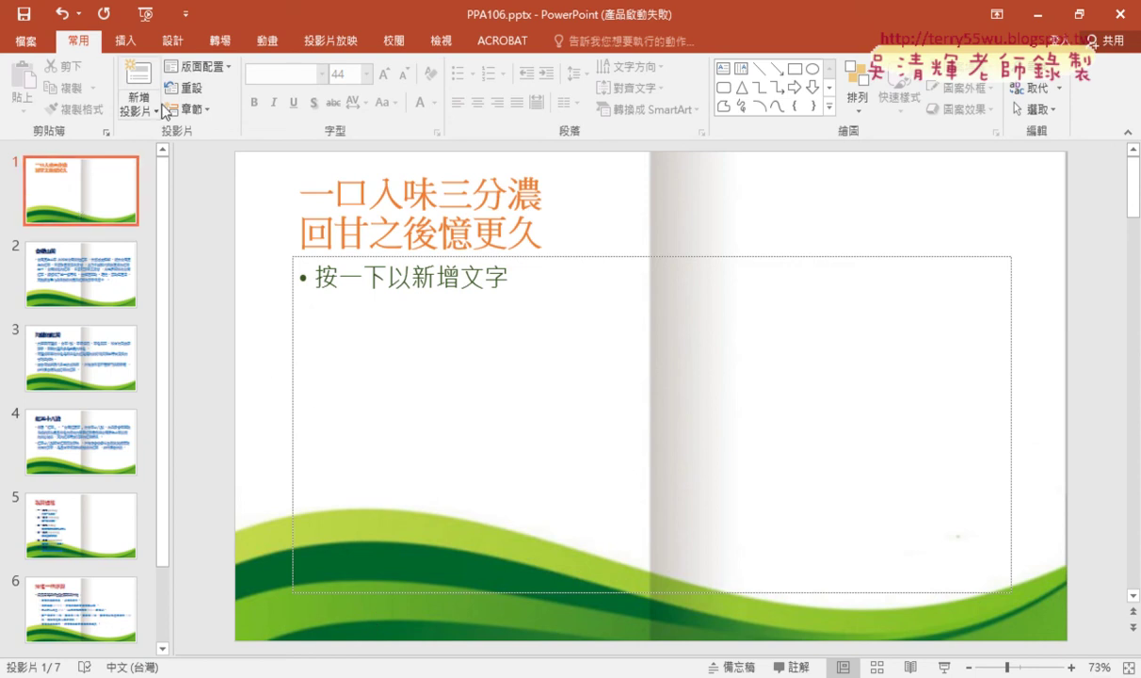
# Show the layout gallery with the 茶_標題投影片 layout circled
pyautogui.click(214, 72)
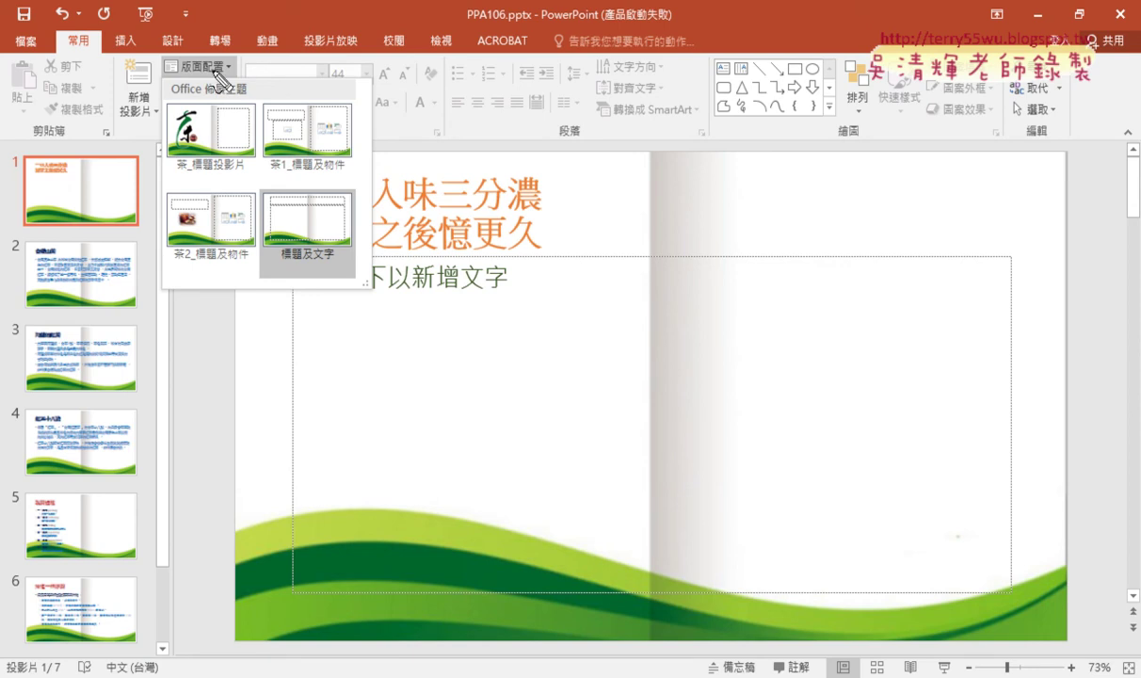
pyautogui.moveTo(202, 82); pyautogui.dragTo(245, 94)
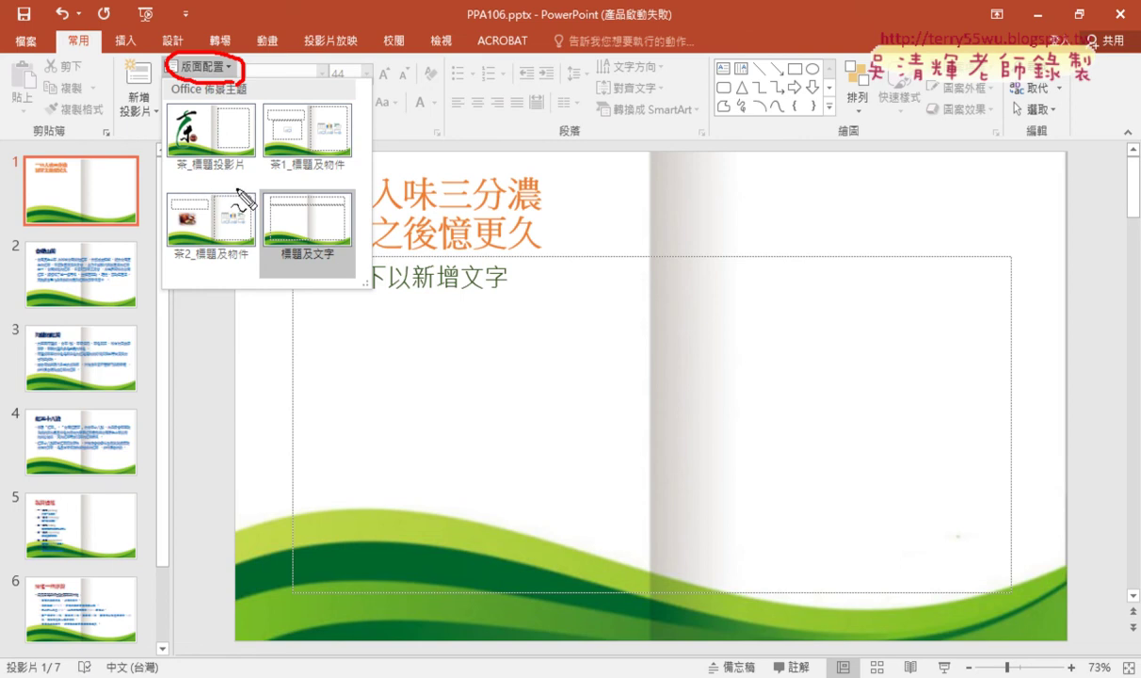
pyautogui.moveTo(193, 159)
pyautogui.mouseDown()
pyautogui.moveTo(149, 118)
pyautogui.moveTo(252, 143)
pyautogui.moveTo(123, 198)
pyautogui.mouseUp()
pyautogui.press('Escape')
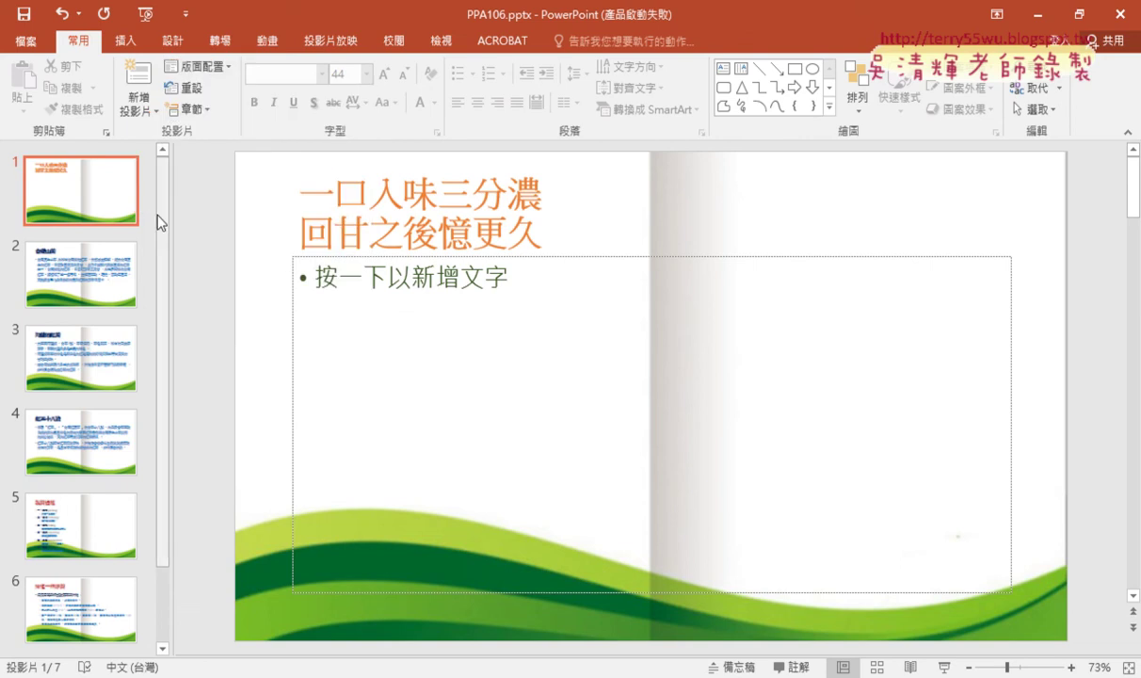
# Apply 茶_標題投影片 to slide 1, then select slides 2 through 4
pyautogui.click(218, 68)
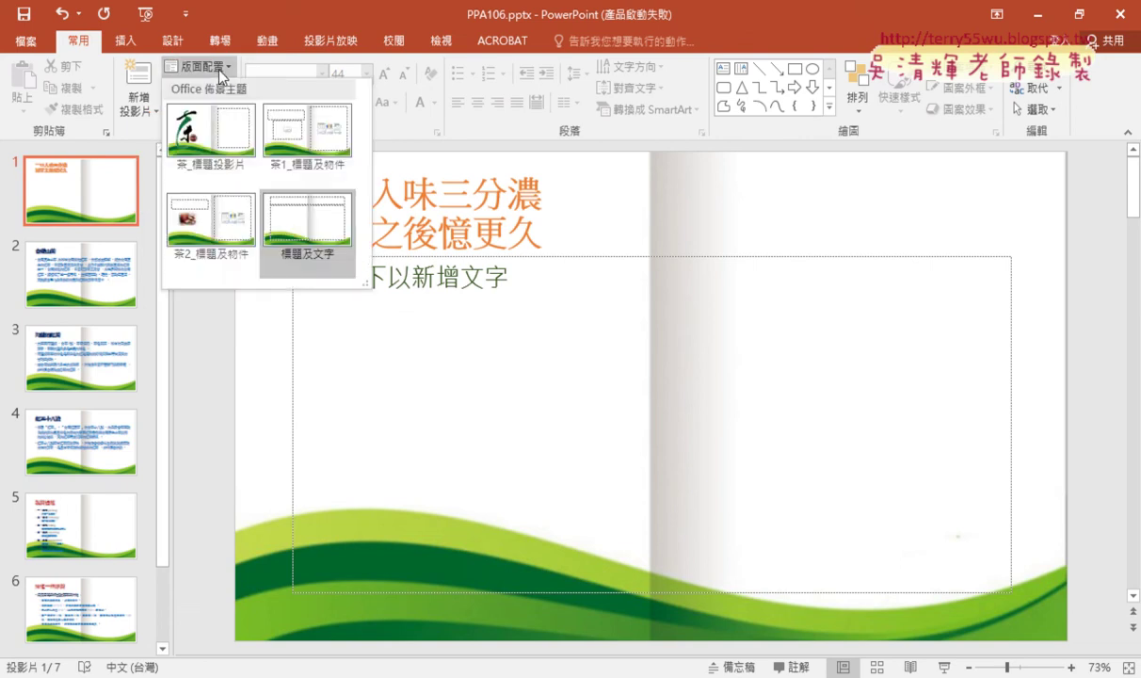
pyautogui.click(195, 141)
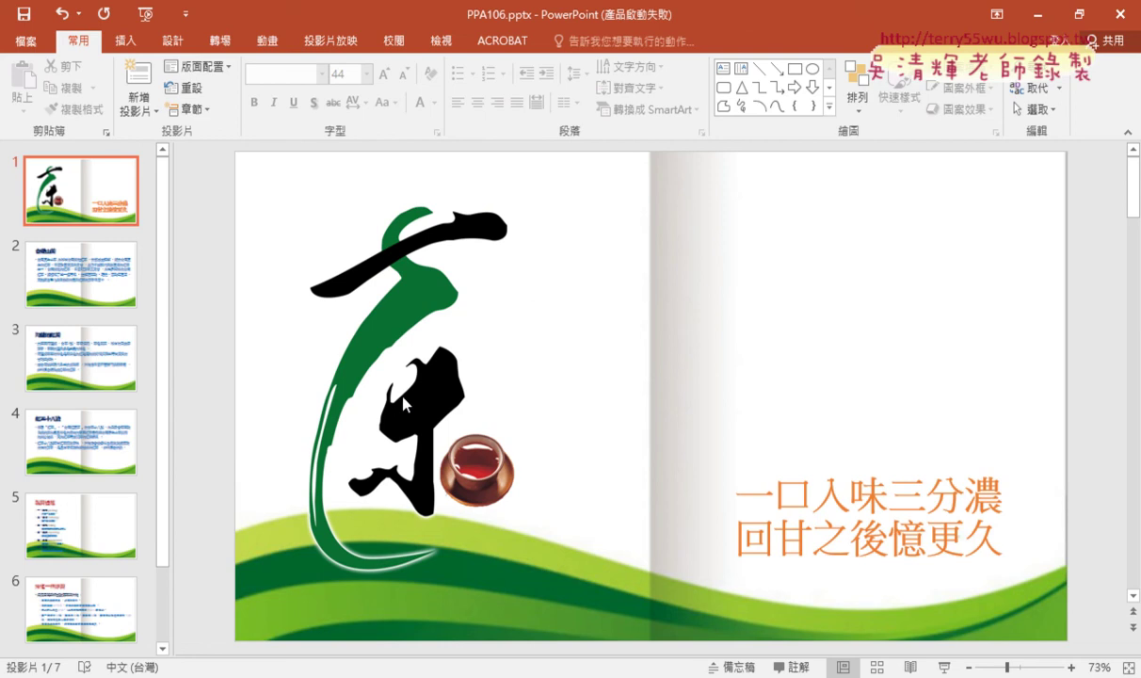
pyautogui.click(95, 275)
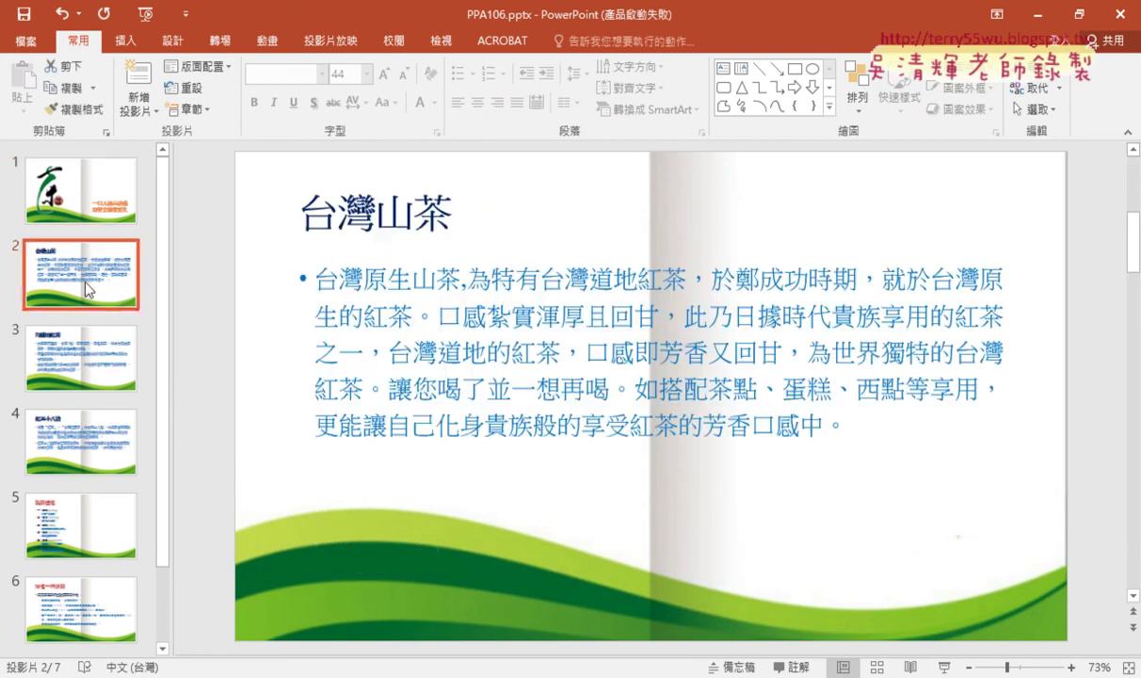
pyautogui.keyDown('shift'); pyautogui.click(64, 458); pyautogui.keyUp('shift')
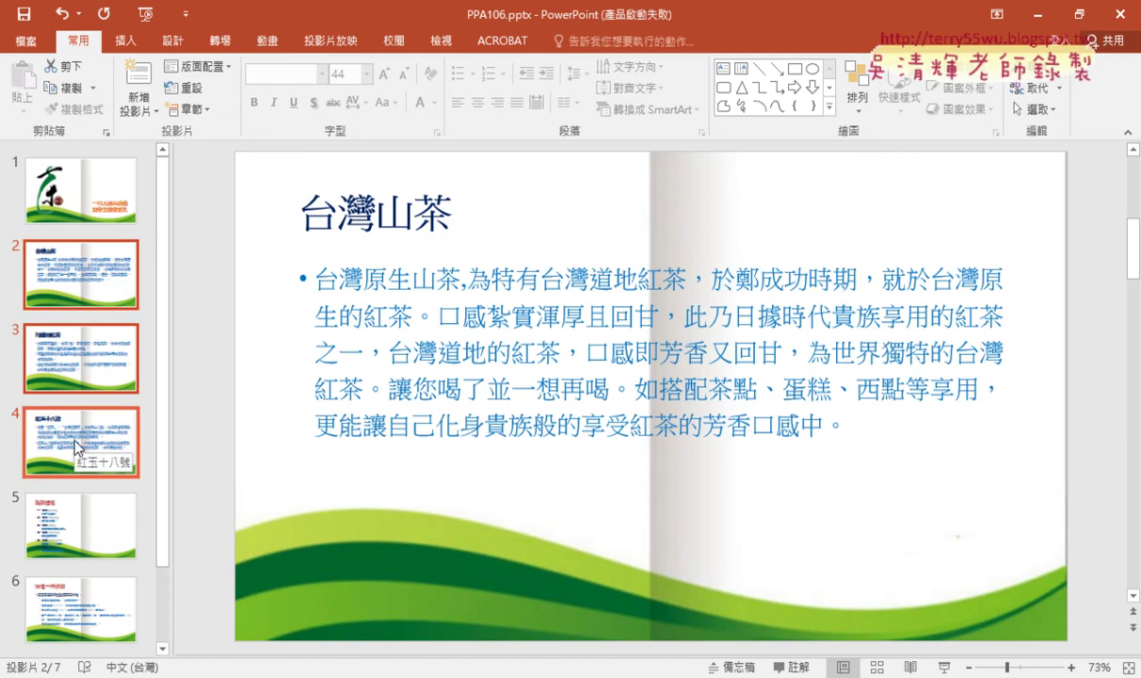
# Apply the 茶1_標題及物件 layout to slides 2–4
pyautogui.click(206, 66)
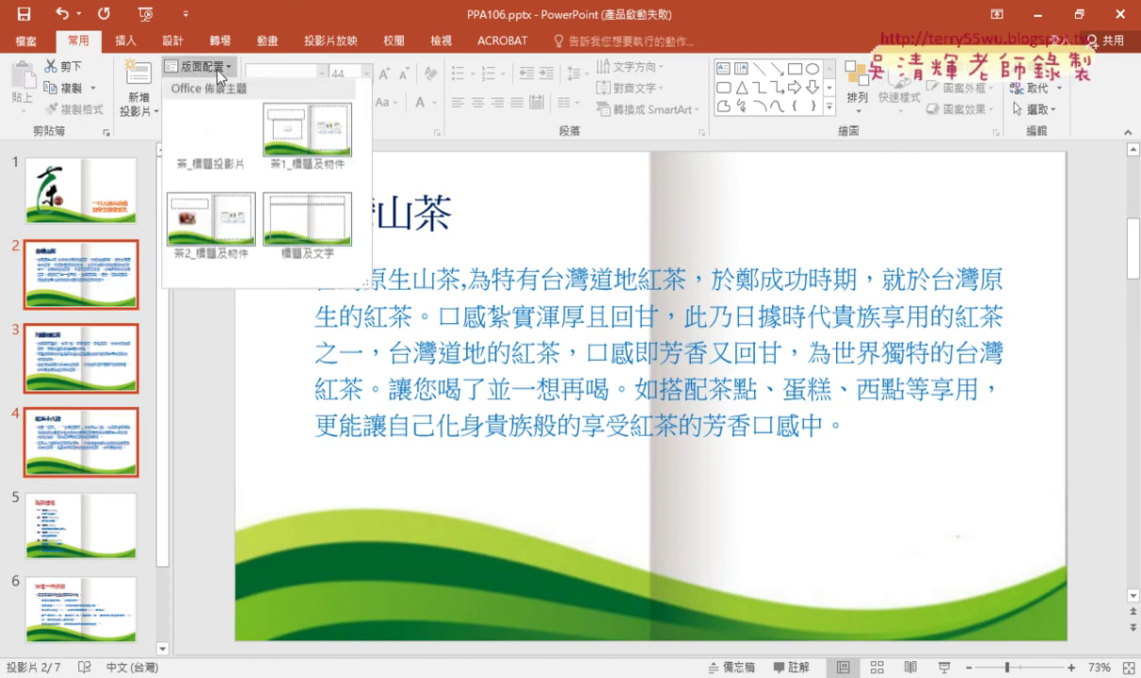
pyautogui.click(289, 159)
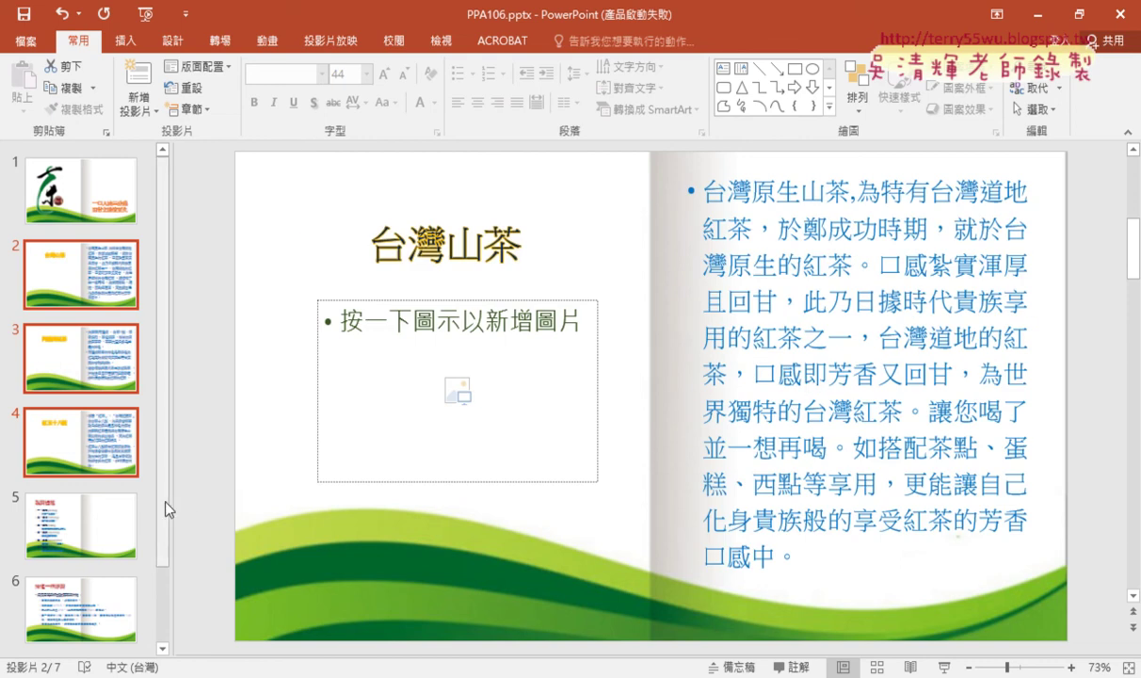
pyautogui.scroll(-2, 156, 474)
# Give slides 5–7 the 茶2_標題及物件 layout, then return to the exam PDF
pyautogui.click(89, 419)
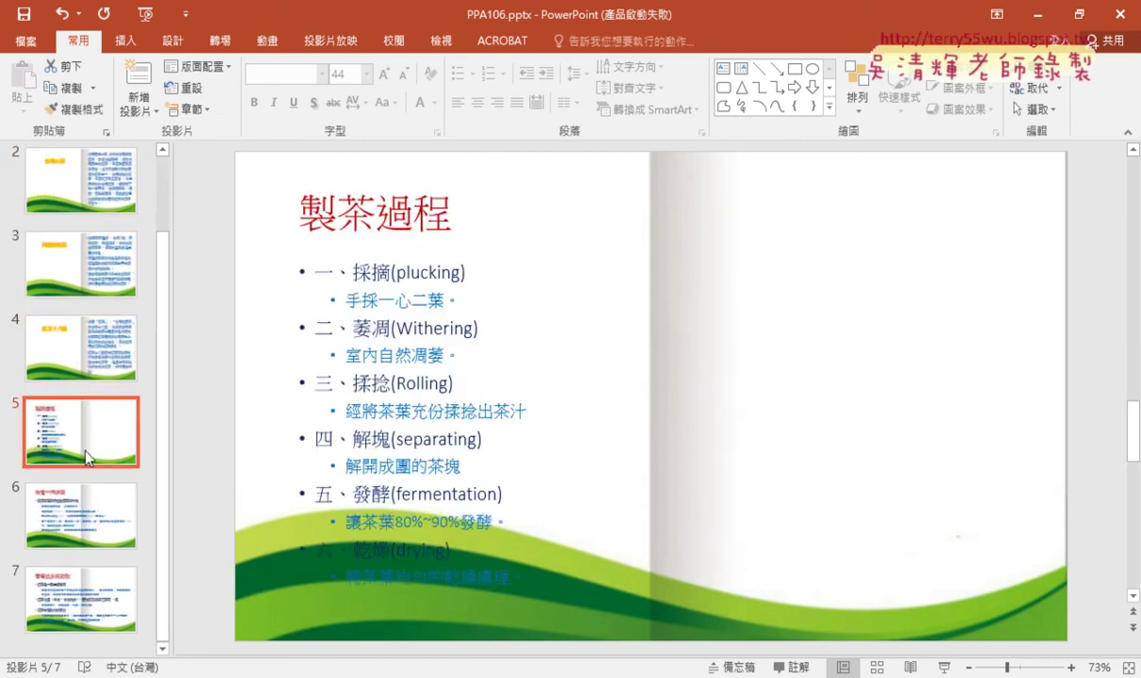
pyautogui.keyDown('shift'); pyautogui.click(76, 610); pyautogui.keyUp('shift')
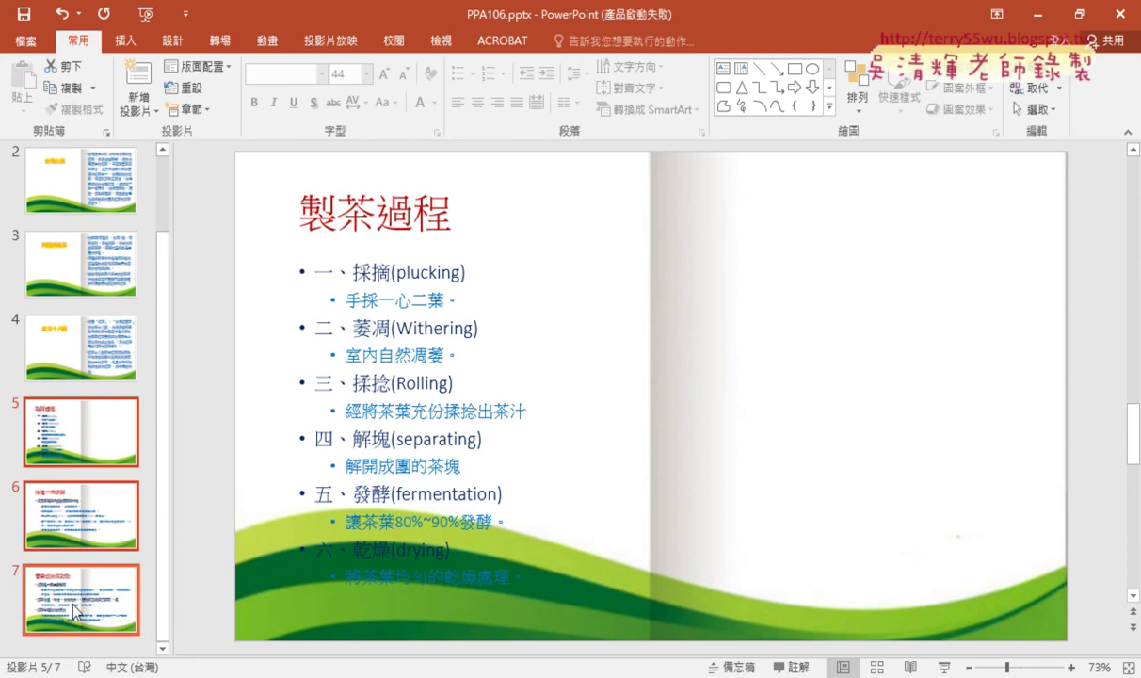
pyautogui.click(197, 66)
pyautogui.click(209, 243)
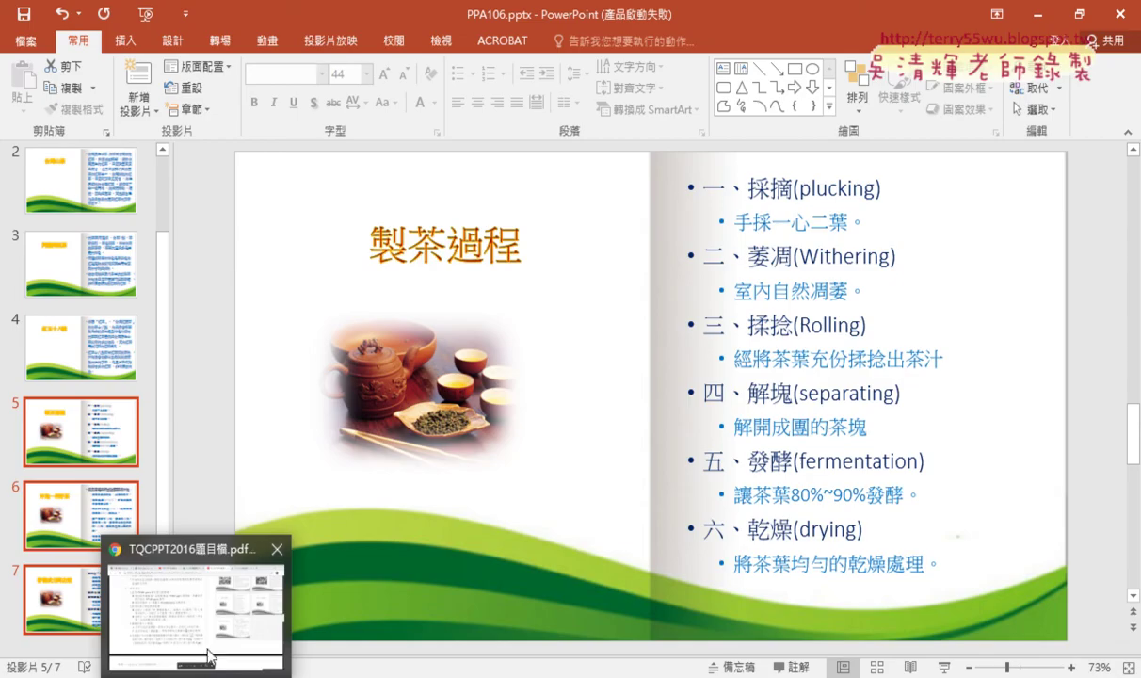
pyautogui.click(209, 656)
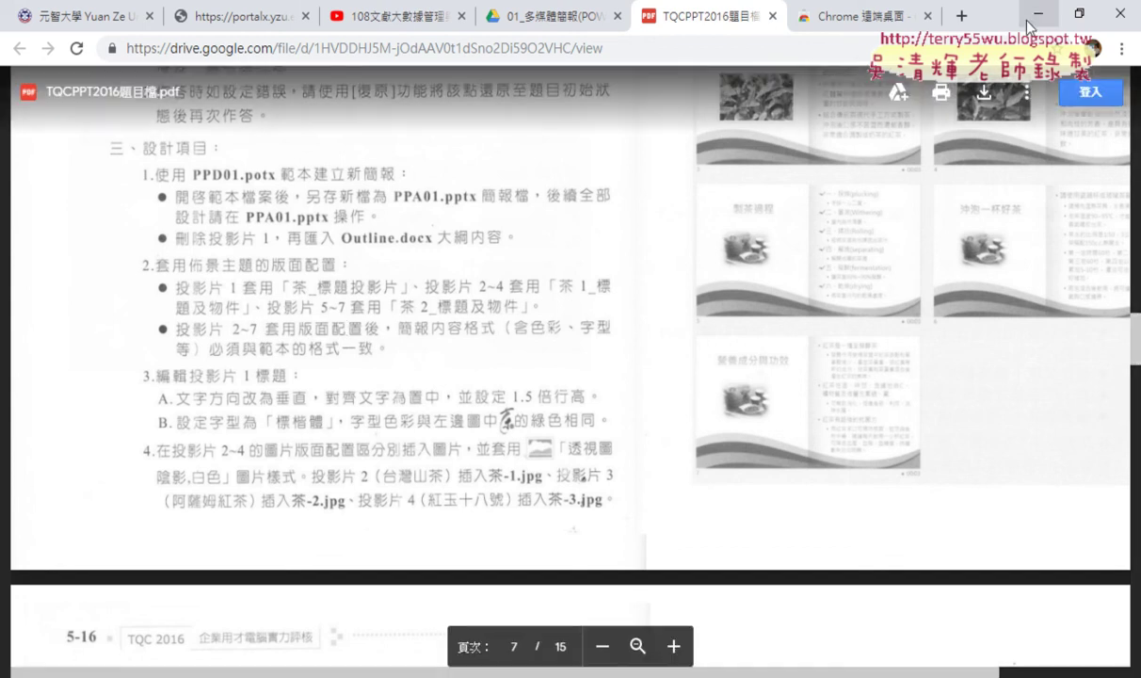
# Reset slides 2–7 so their text reverts to the template's layout formatting
pyautogui.scroll(1, 117, 270)
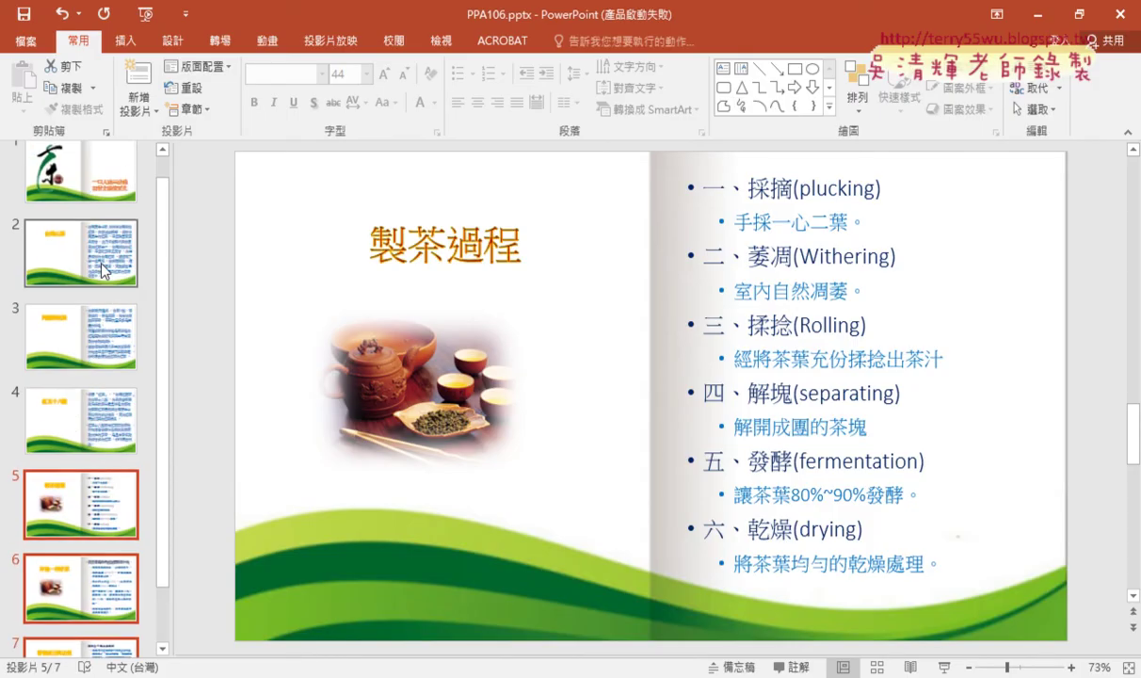
pyautogui.click(117, 264)
pyautogui.scroll(-1, 140, 330)
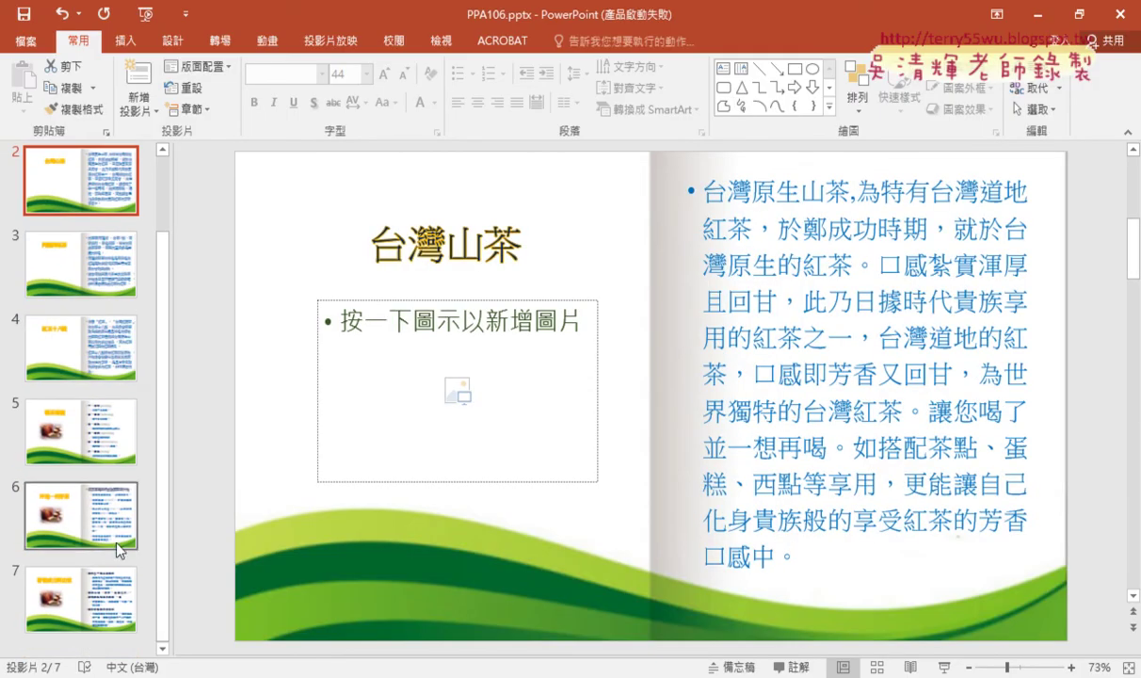
pyautogui.keyDown('shift'); pyautogui.click(94, 584); pyautogui.keyUp('shift')
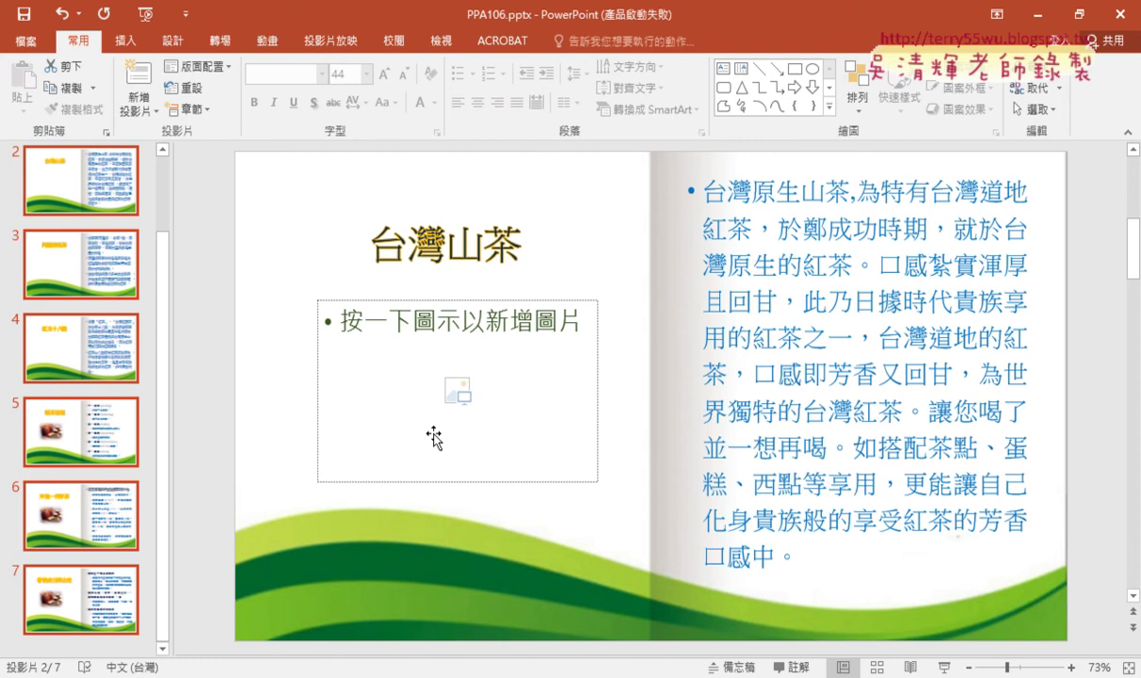
pyautogui.click(749, 218)
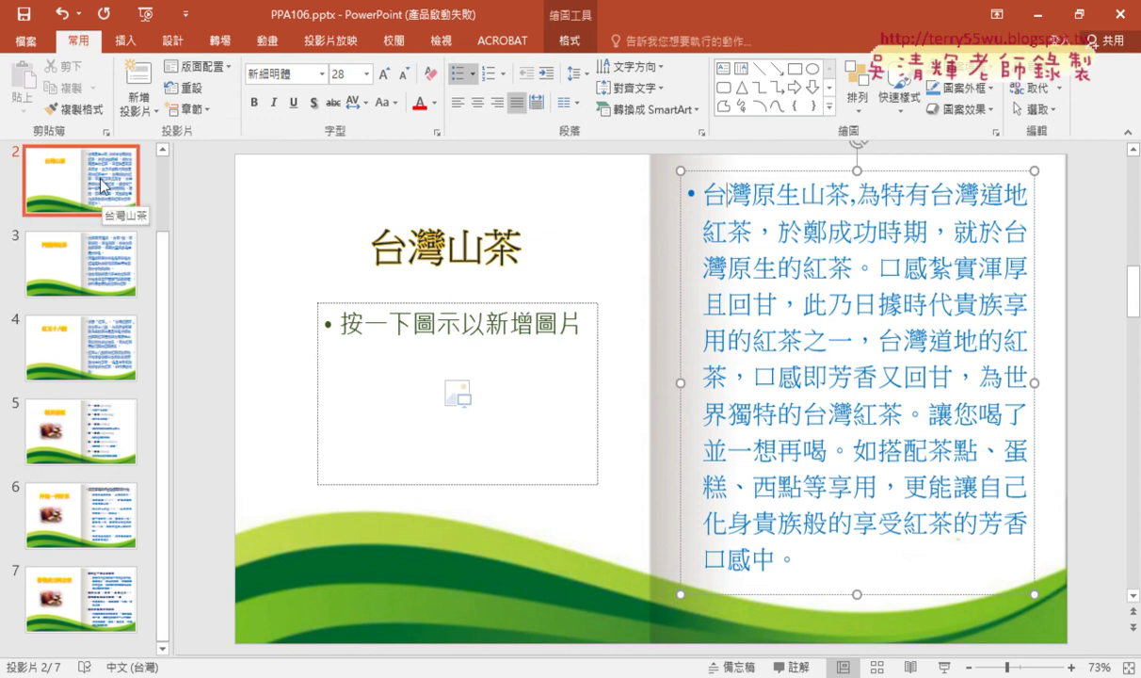
pyautogui.keyDown('shift'); pyautogui.click(94, 606); pyautogui.keyUp('shift')
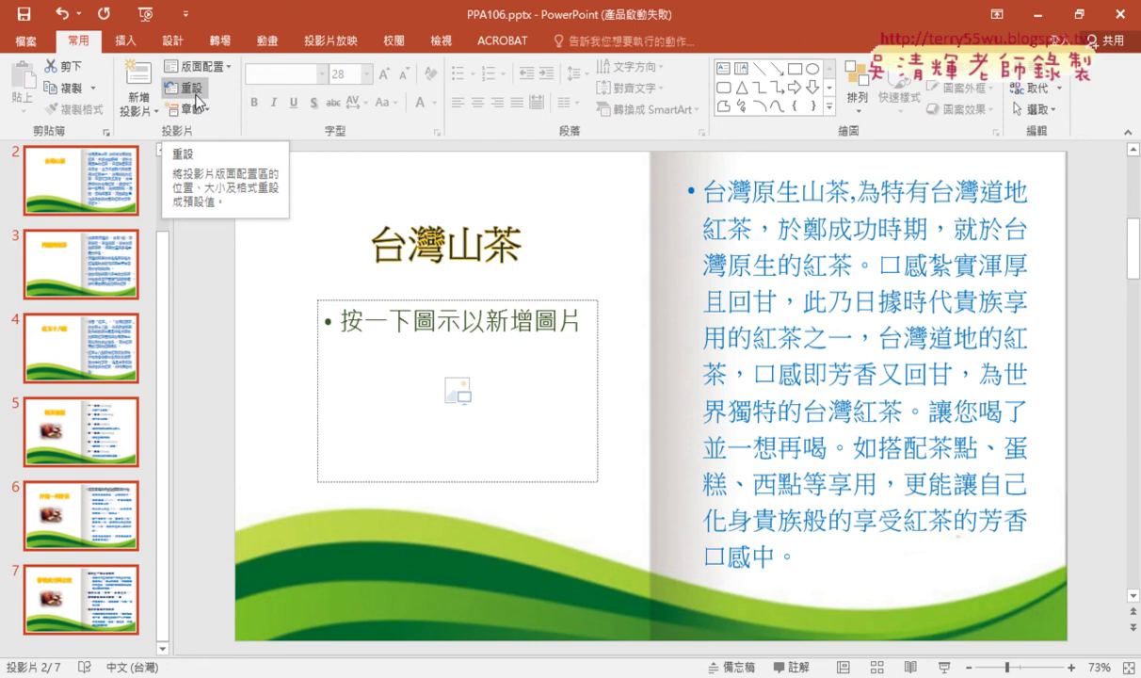
pyautogui.click(196, 96)
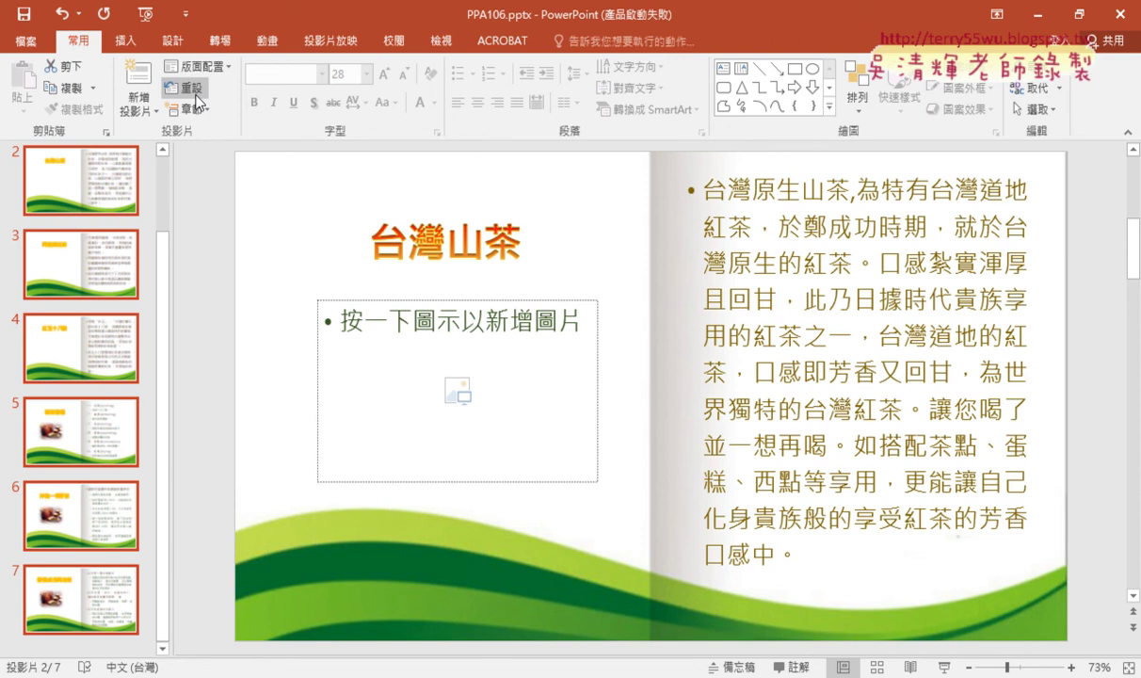
# Go to slide 1 and display its layout choices
pyautogui.scroll(2, 165, 235)
pyautogui.scroll(2, 156, 202)
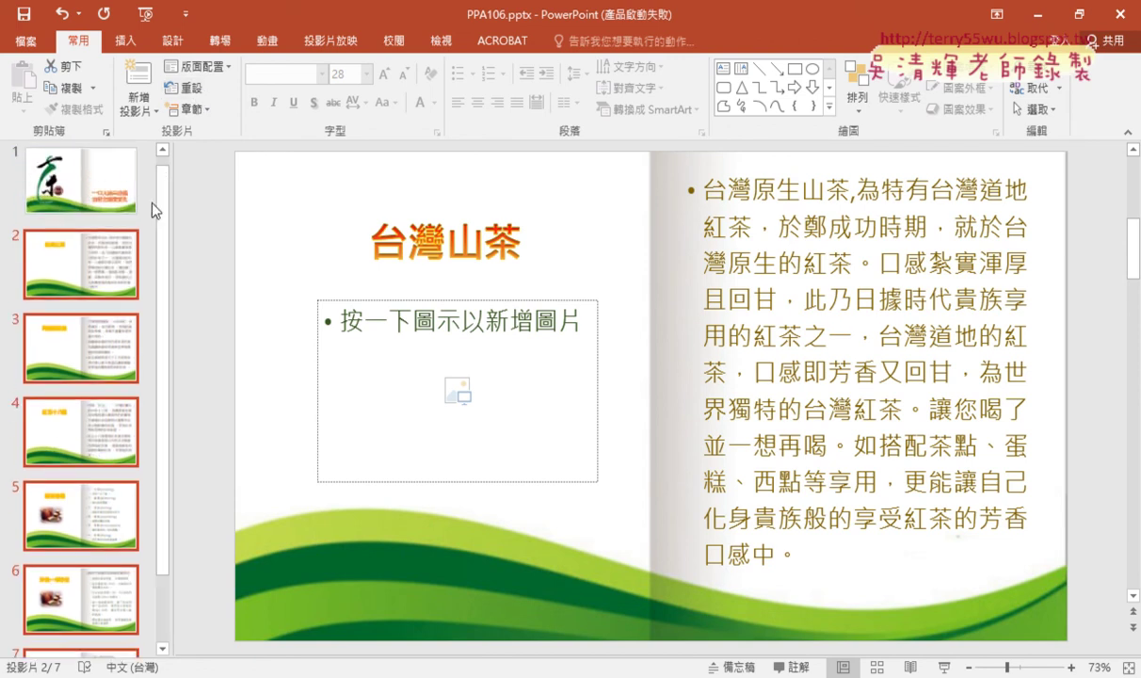
pyautogui.click(76, 196)
pyautogui.click(195, 66)
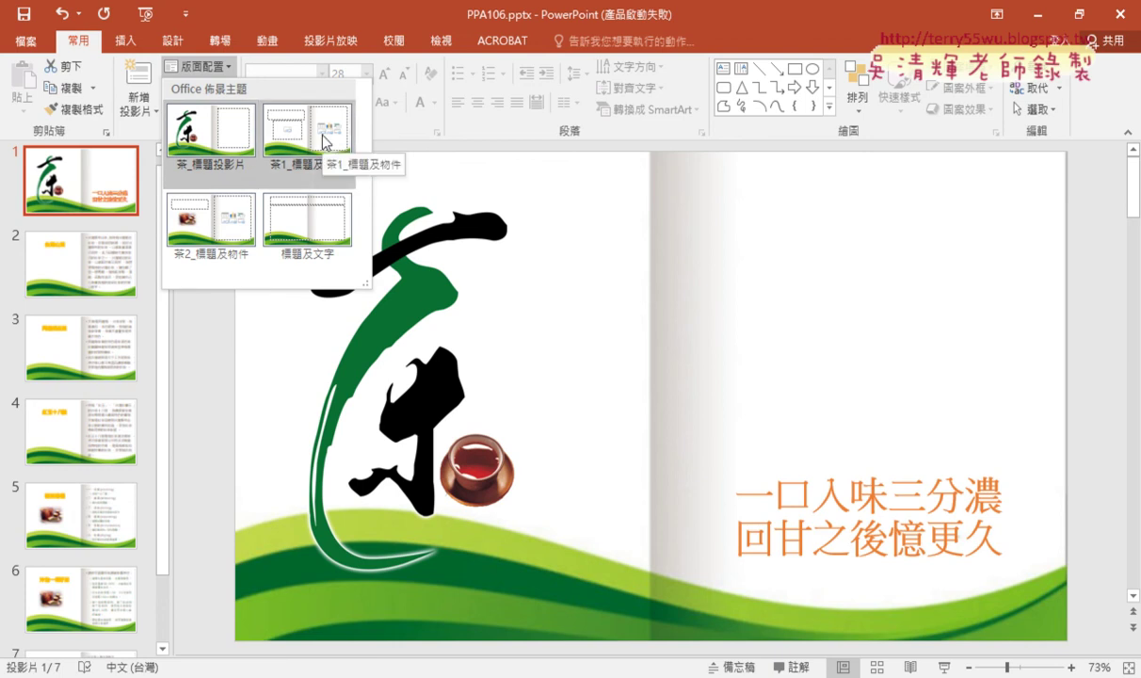
# Switch to Slide Master view via the View tab, after annotating the route to it
pyautogui.click(442, 42)
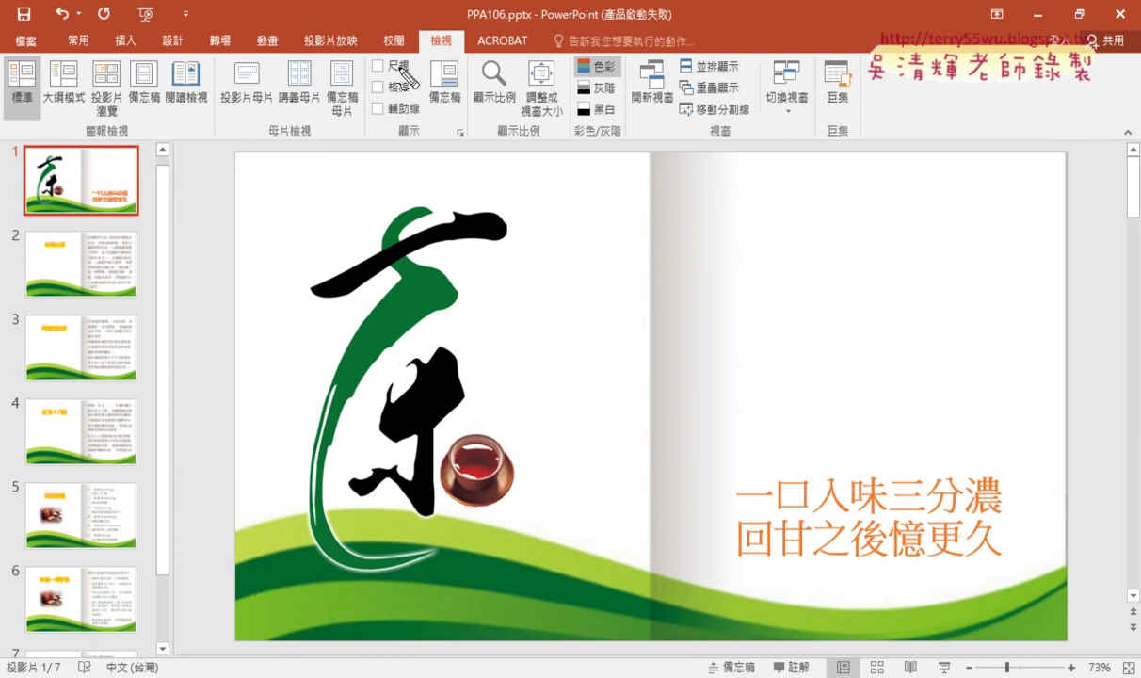
pyautogui.moveTo(275, 126); pyautogui.dragTo(261, 141)
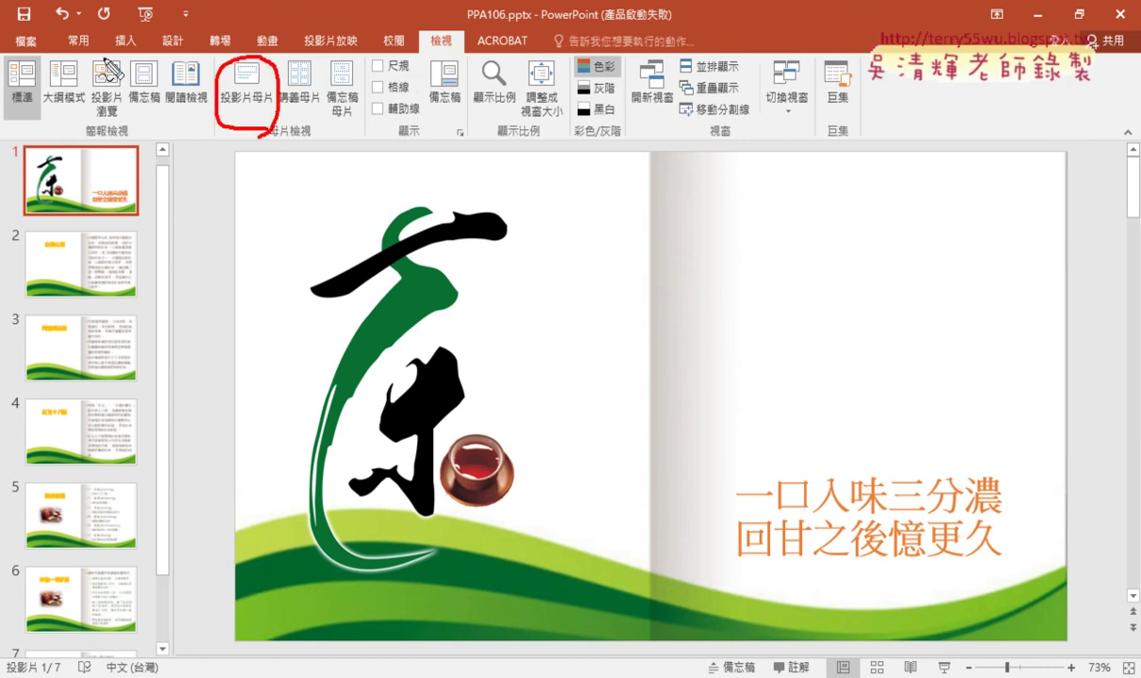
pyautogui.moveTo(457, 31)
pyautogui.mouseDown()
pyautogui.moveTo(450, 62)
pyautogui.moveTo(390, 120)
pyautogui.moveTo(275, 105)
pyautogui.moveTo(306, 127)
pyautogui.moveTo(310, 118)
pyautogui.mouseUp()
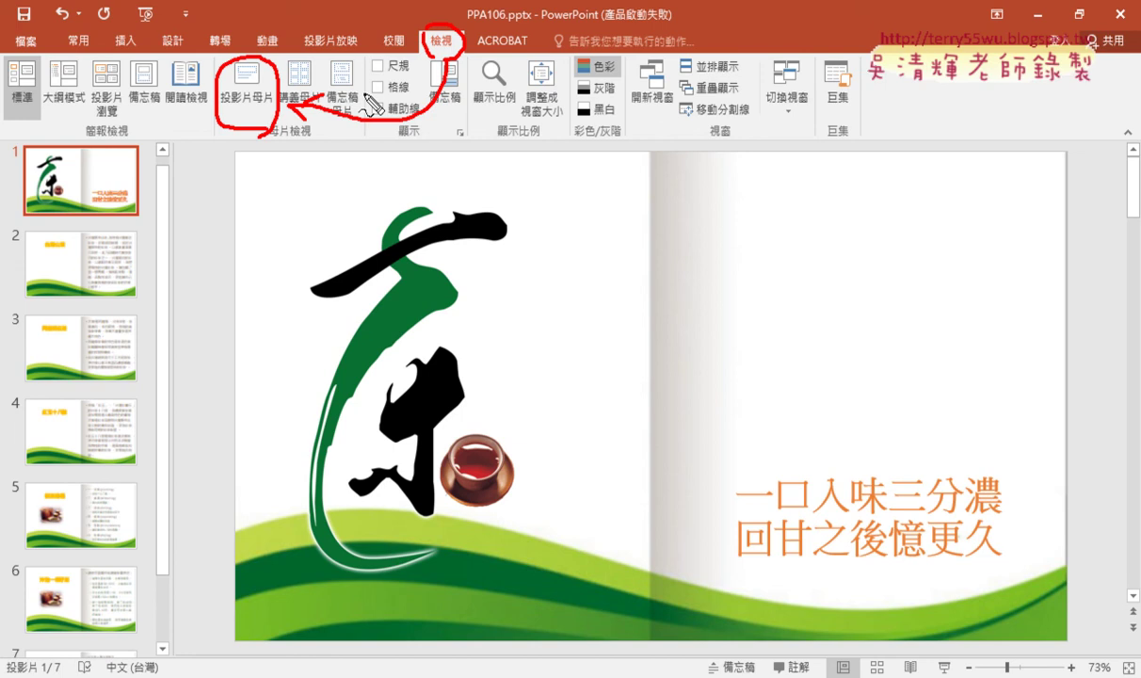
pyautogui.press('Escape')
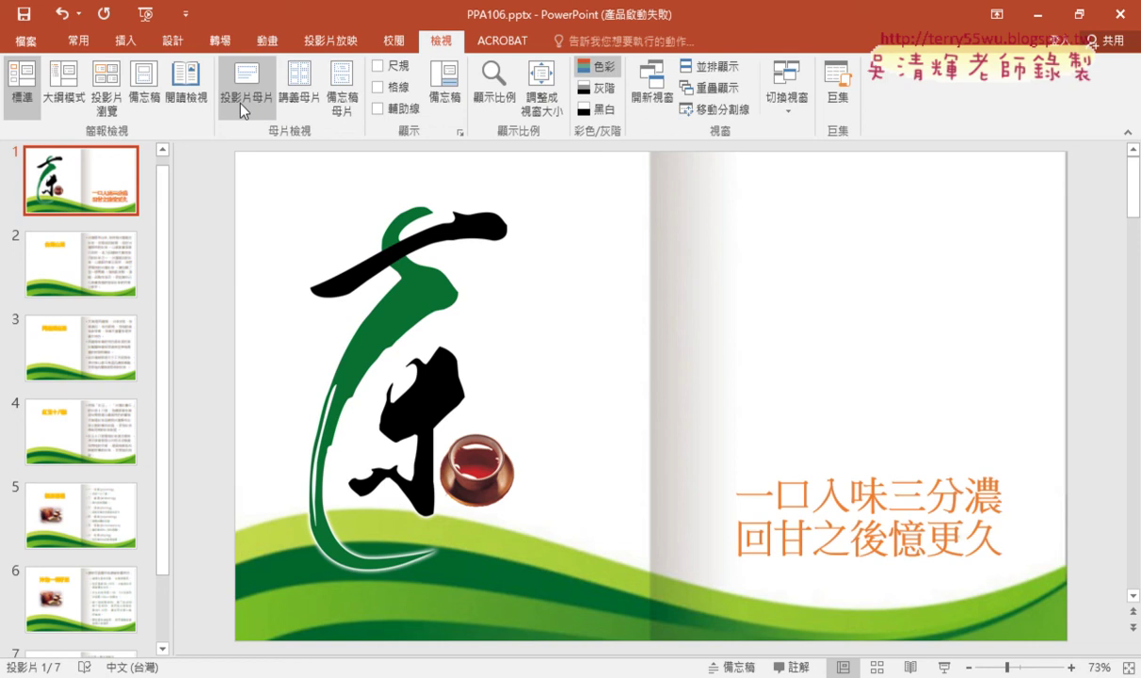
pyautogui.click(242, 109)
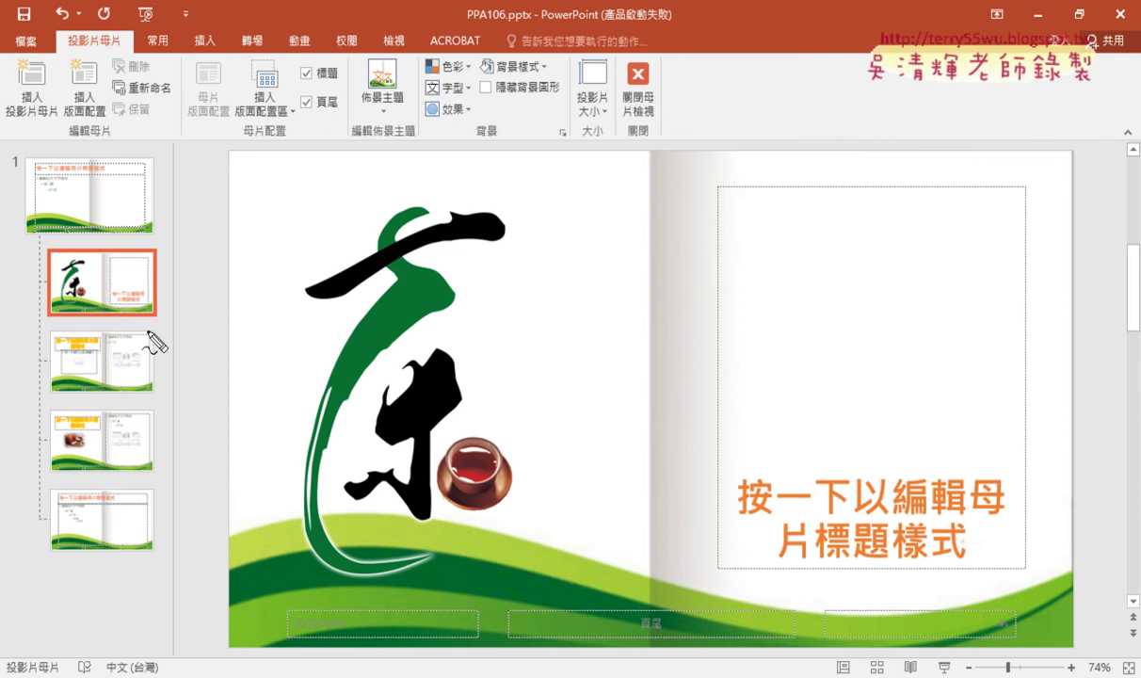
# Circle the title layout, master title placeholder and following layouts in the tea master
pyautogui.moveTo(132, 327)
pyautogui.mouseDown()
pyautogui.moveTo(140, 247)
pyautogui.moveTo(160, 311)
pyautogui.mouseUp()
pyautogui.moveTo(843, 570)
pyautogui.mouseDown()
pyautogui.moveTo(809, 571)
pyautogui.moveTo(903, 451)
pyautogui.moveTo(880, 517)
pyautogui.mouseUp()
pyautogui.moveTo(122, 331); pyautogui.dragTo(118, 386)
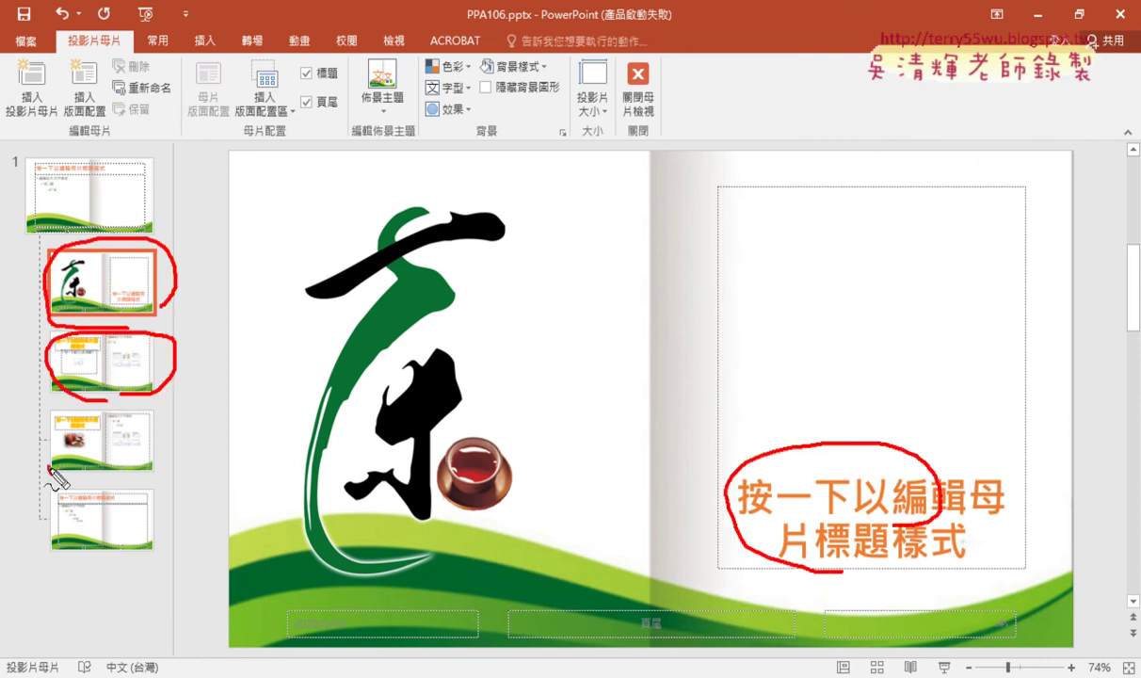
pyautogui.moveTo(49, 468); pyautogui.dragTo(83, 461)
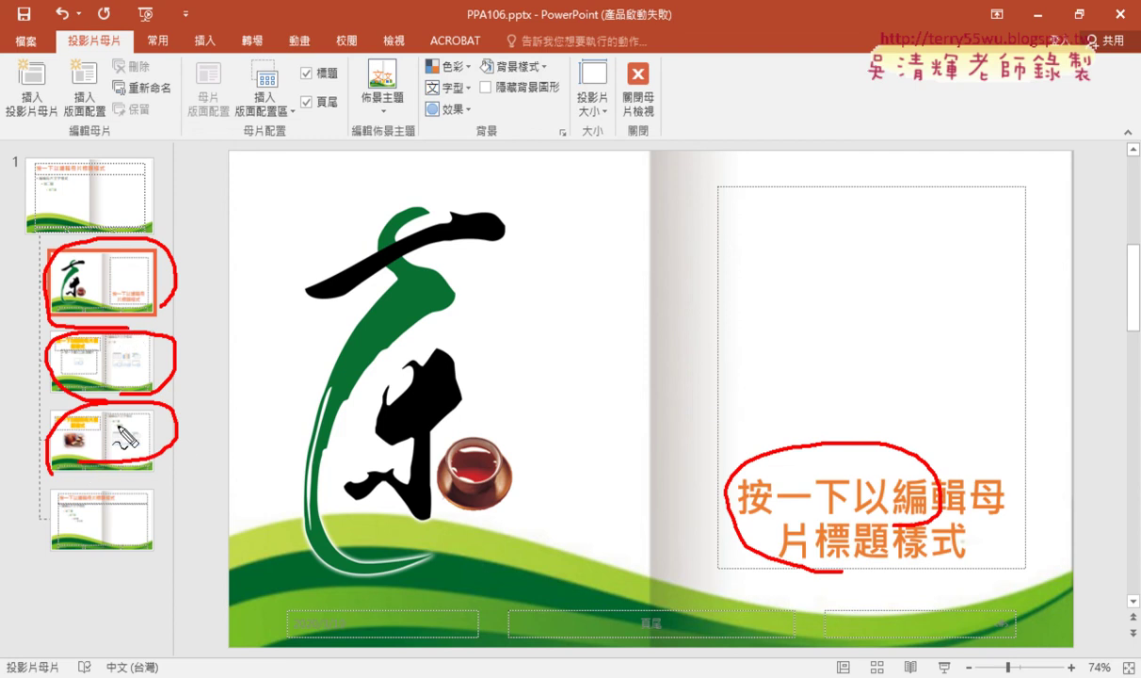
pyautogui.press('Escape')
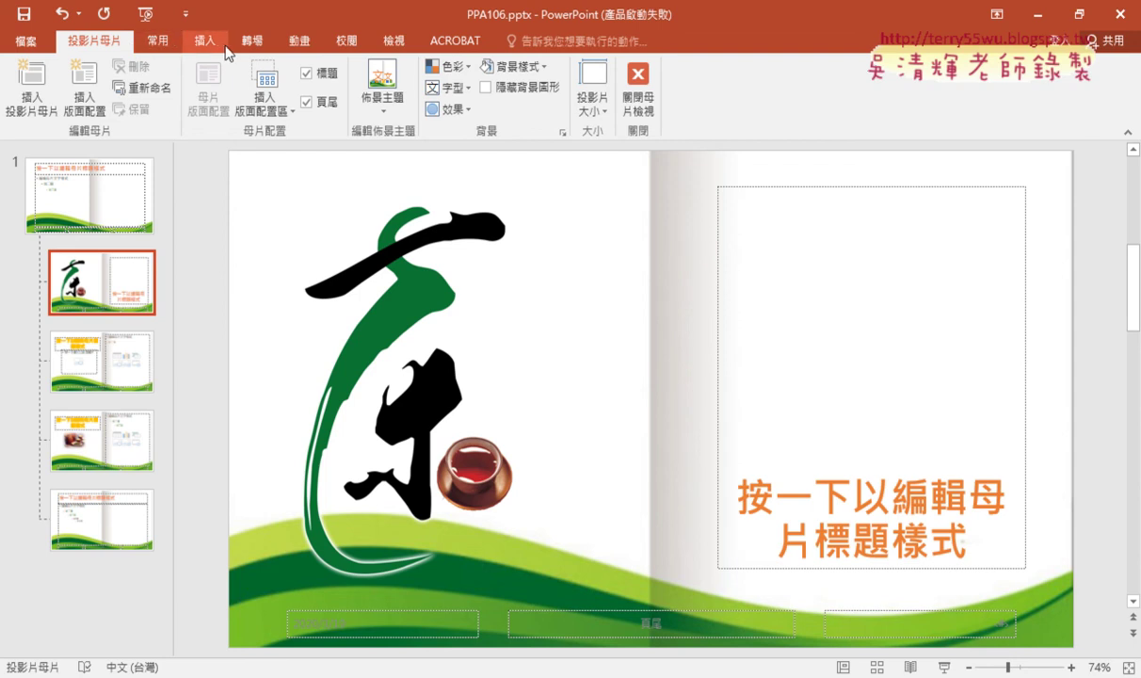
# Show the View tab and annotate the way back to Normal view
pyautogui.click(396, 46)
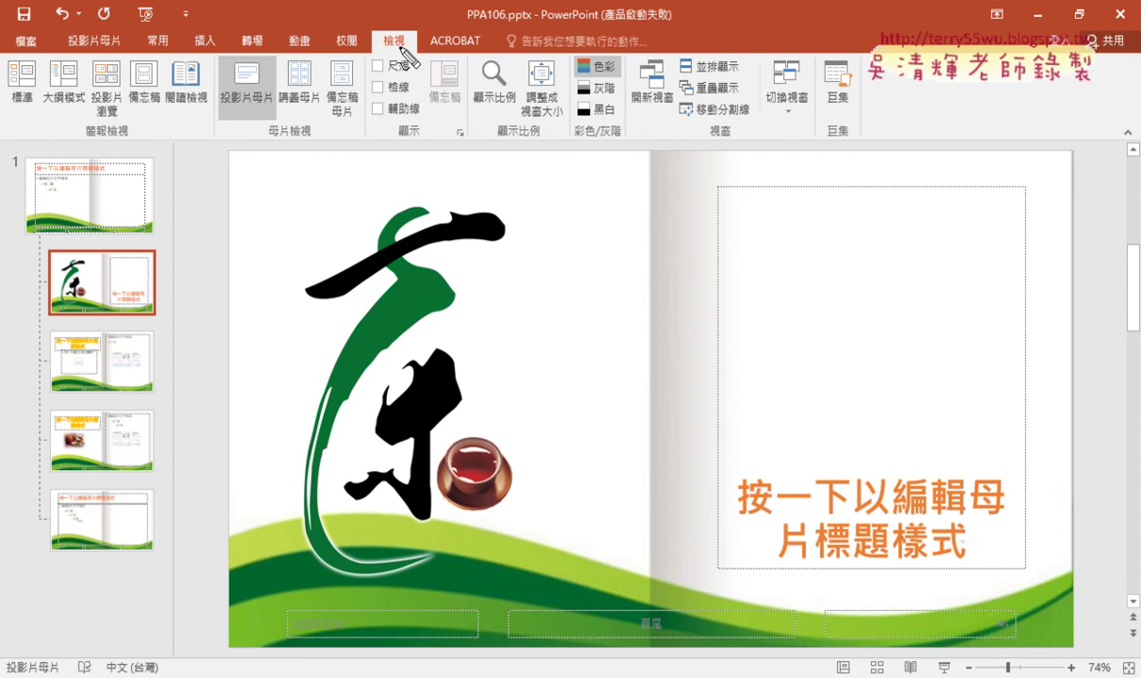
pyautogui.moveTo(224, 139); pyautogui.dragTo(262, 141)
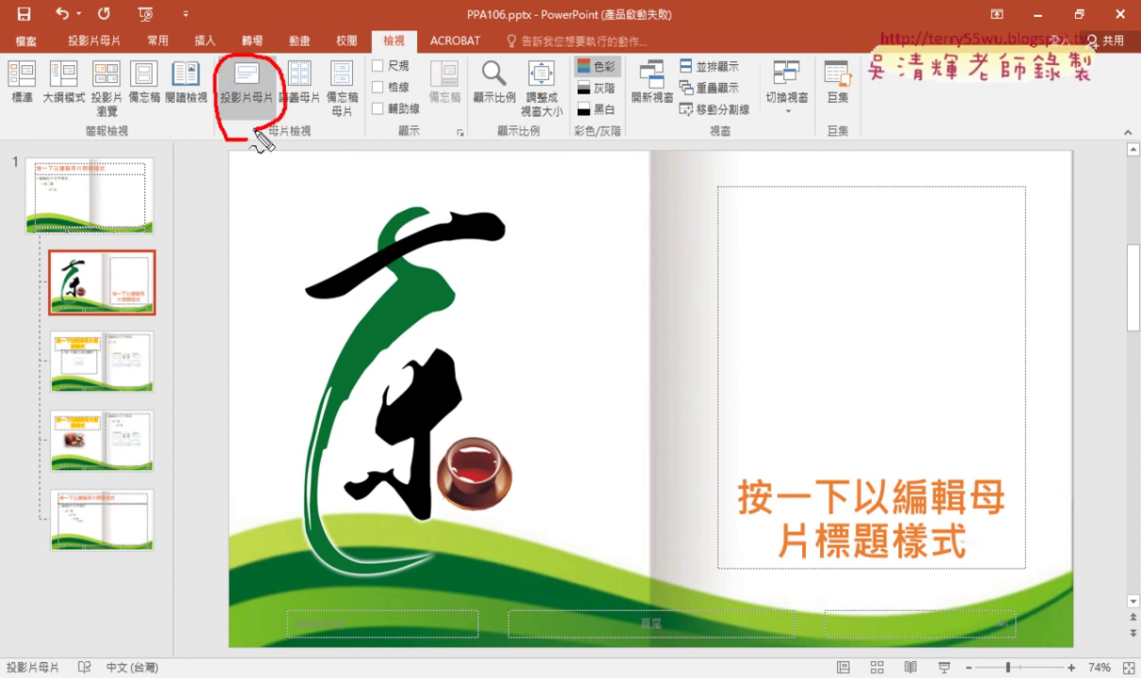
pyautogui.moveTo(243, 137)
pyautogui.mouseDown()
pyautogui.moveTo(143, 210)
pyautogui.moveTo(44, 109)
pyautogui.moveTo(7, 115)
pyautogui.moveTo(56, 94)
pyautogui.mouseUp()
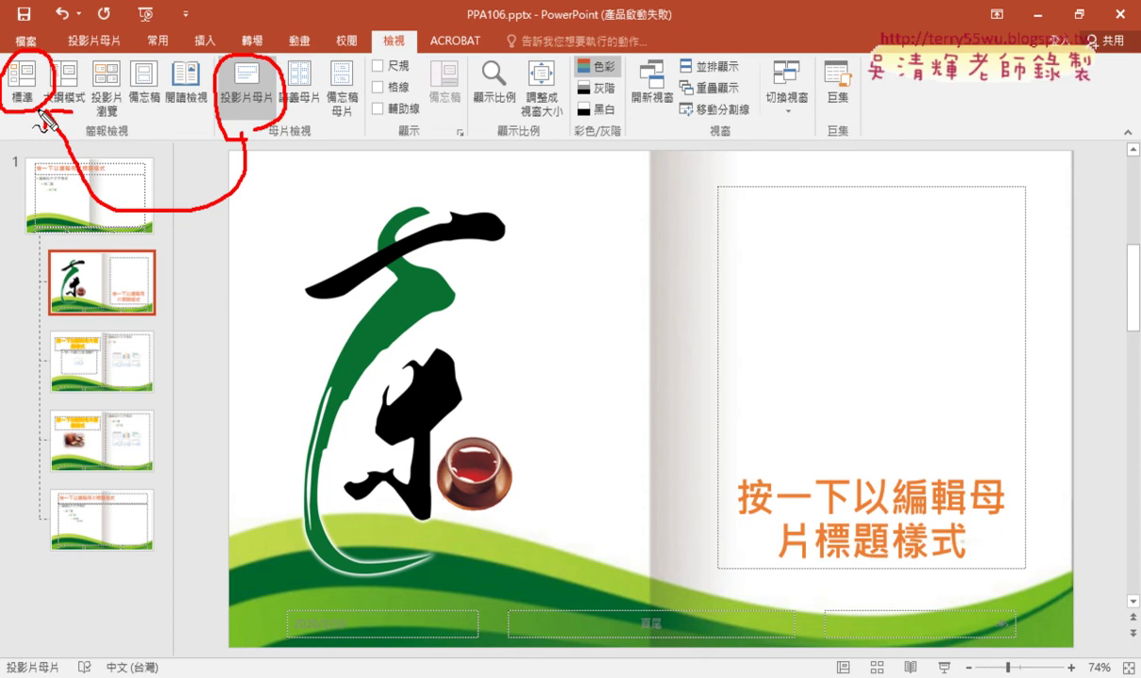
pyautogui.moveTo(44, 111)
pyautogui.mouseDown()
pyautogui.moveTo(75, 109)
pyautogui.moveTo(71, 132)
pyautogui.mouseUp()
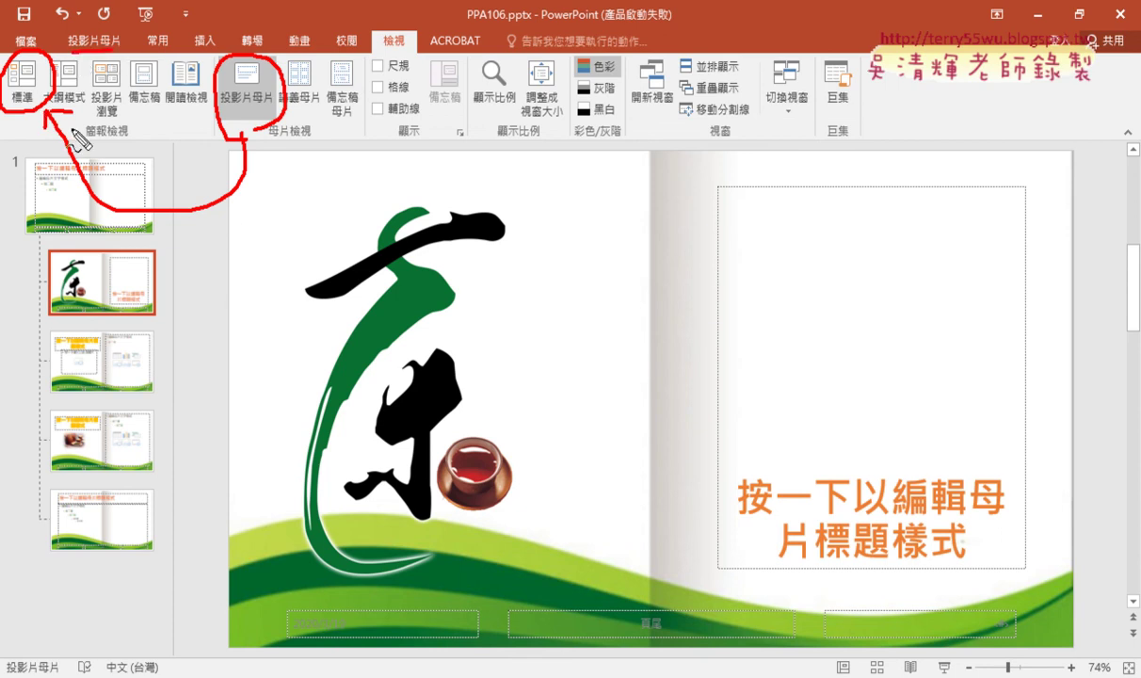
# Return from Slide Master to Normal view, check the Layout list, then switch to the task PDF
pyautogui.press('Escape')
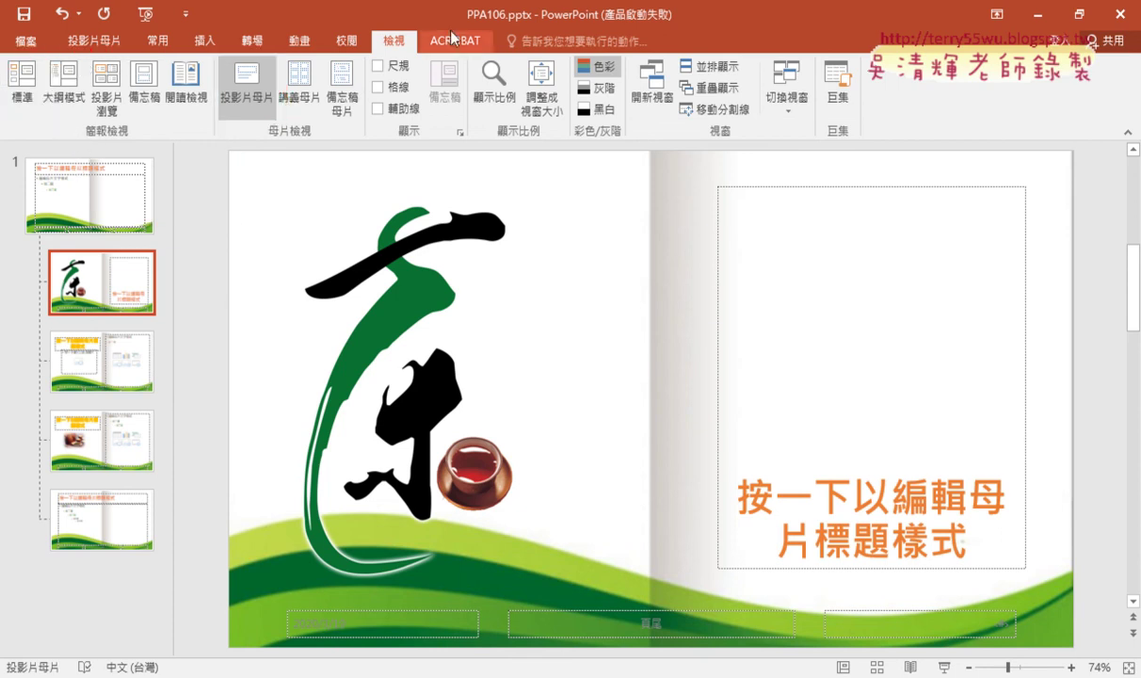
pyautogui.click(20, 89)
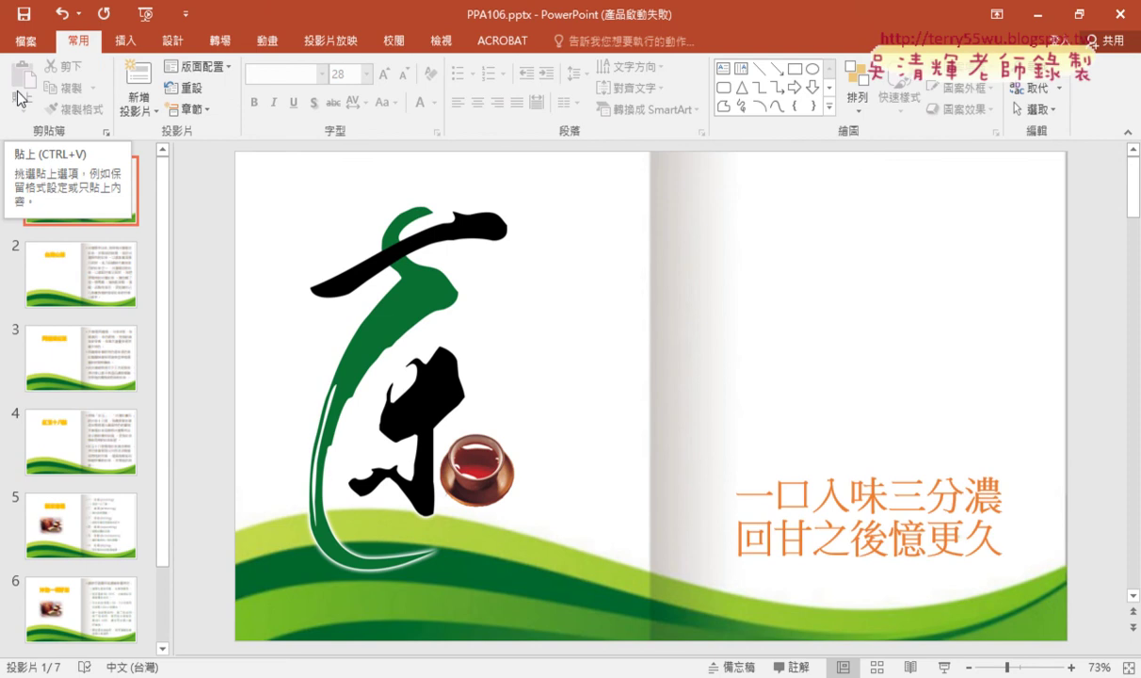
pyautogui.click(198, 67)
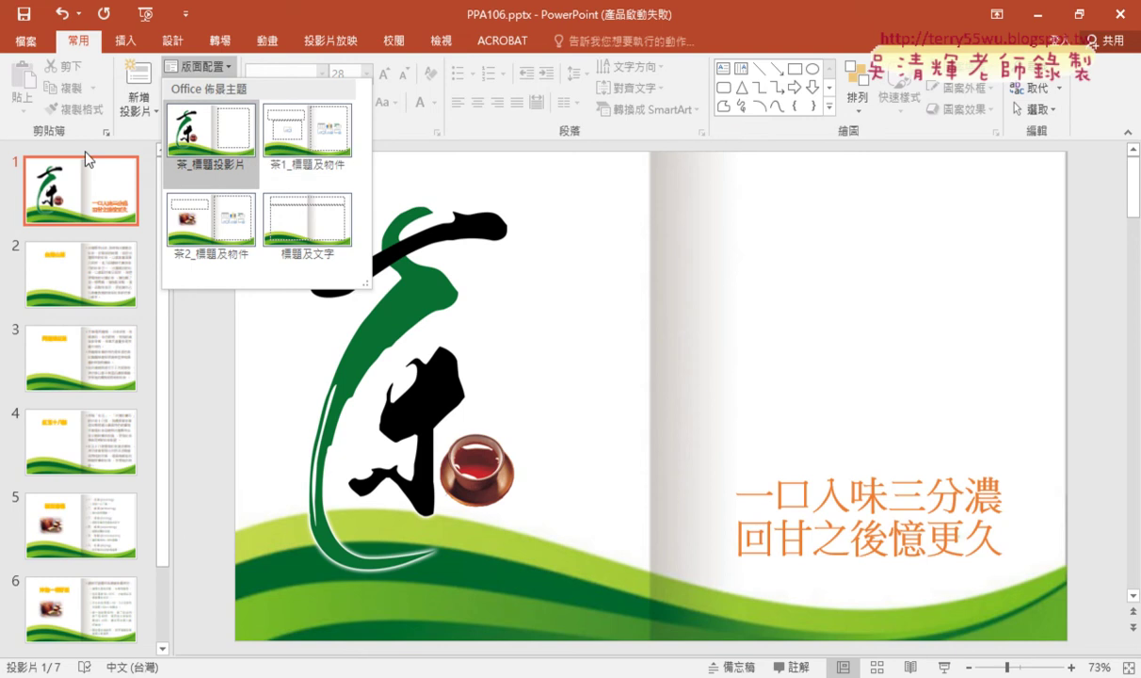
pyautogui.hotkey('alt', 'Tab')
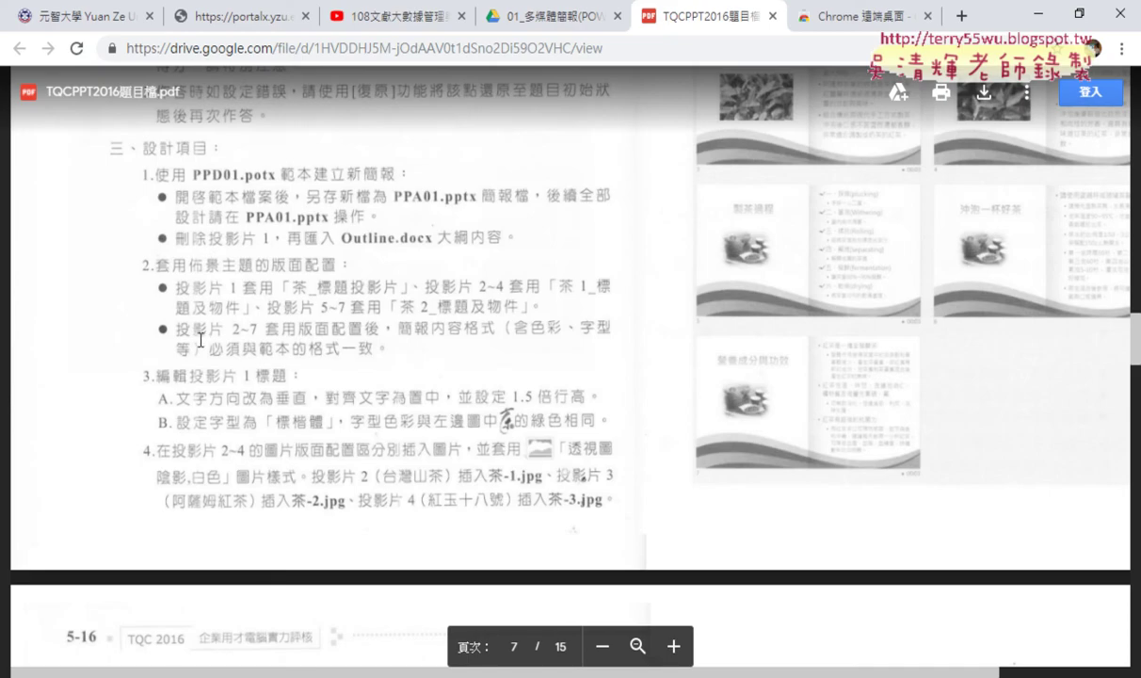
# Underline item 3's slide 1 title rules: 垂直, 置中, 1.5 倍行高, then return to PowerPoint
pyautogui.scroll(-1, 201, 339)
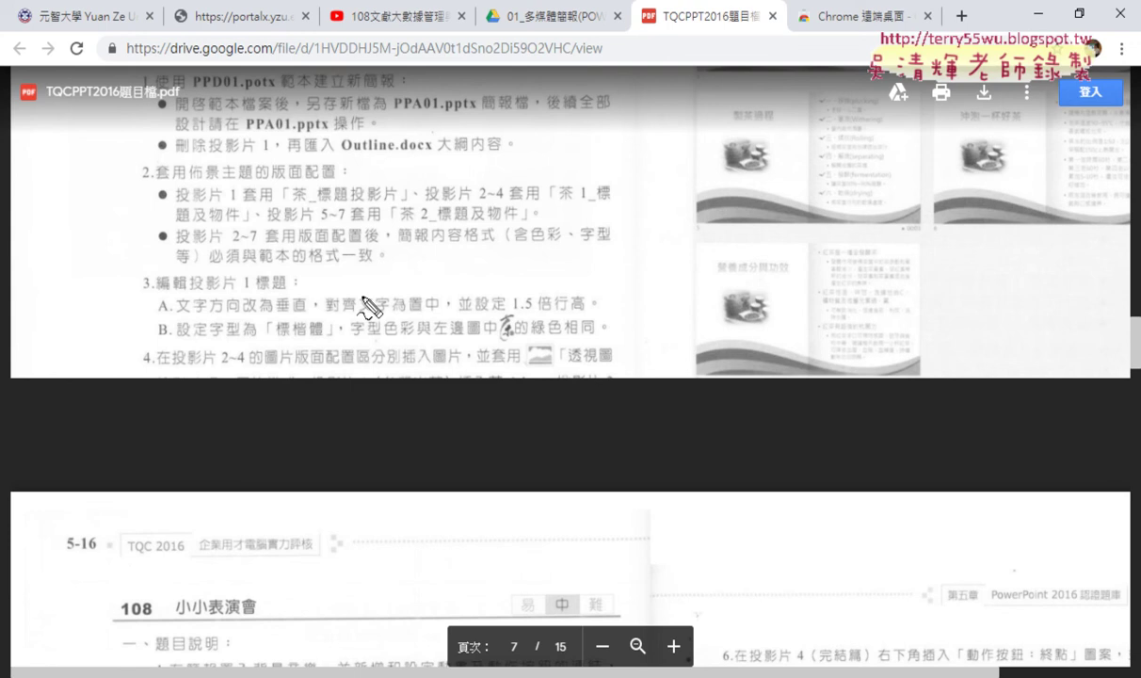
pyautogui.moveTo(188, 295); pyautogui.dragTo(248, 295)
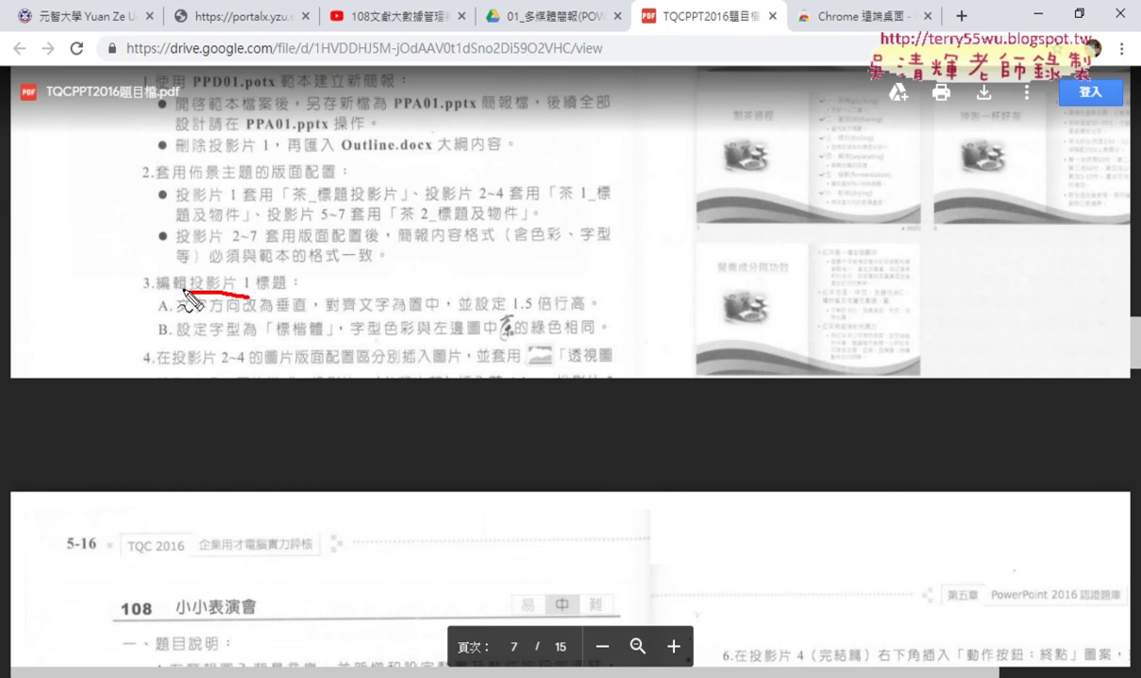
pyautogui.moveTo(261, 295); pyautogui.dragTo(287, 295)
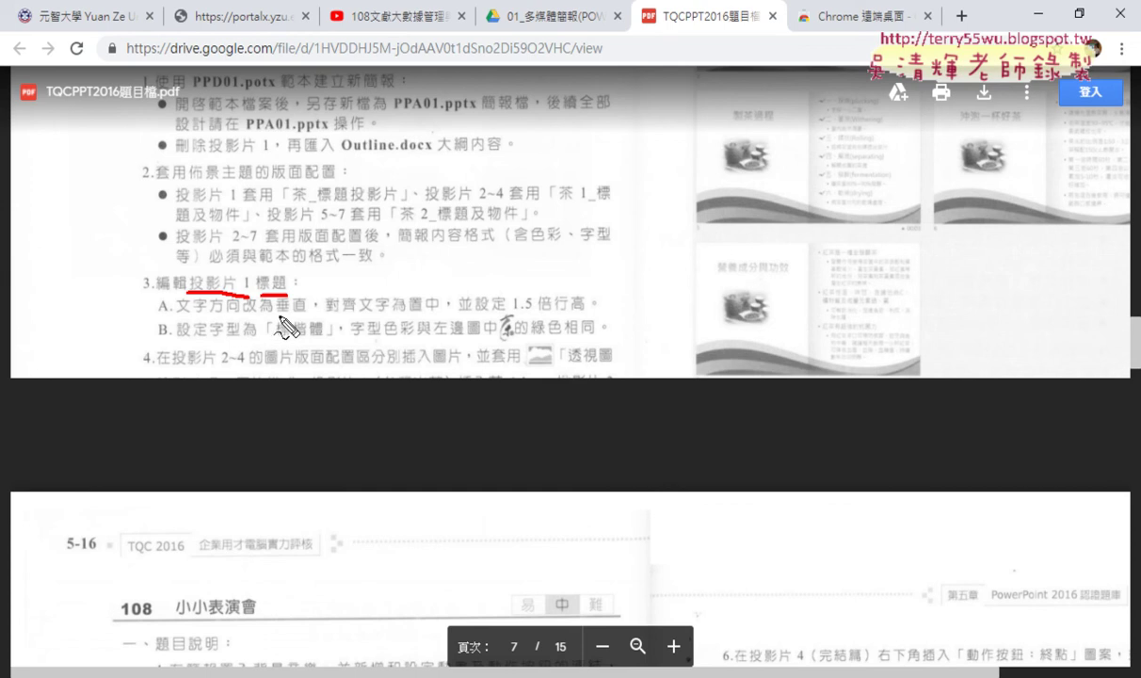
pyautogui.moveTo(279, 314); pyautogui.dragTo(304, 314)
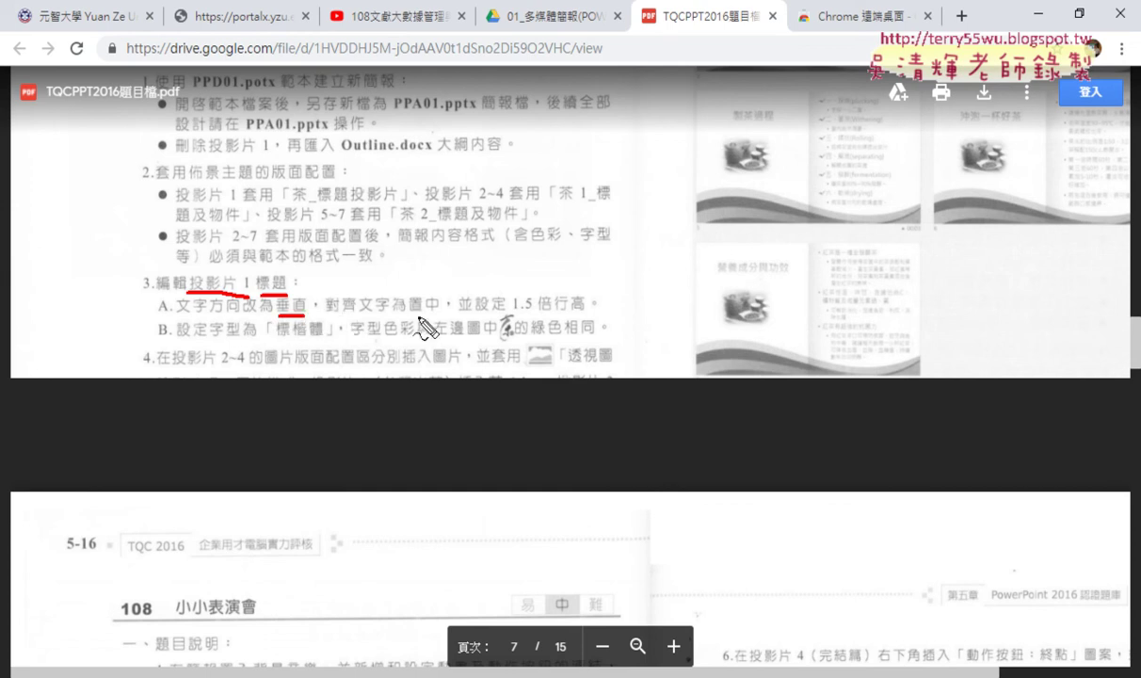
pyautogui.moveTo(410, 317); pyautogui.dragTo(435, 321)
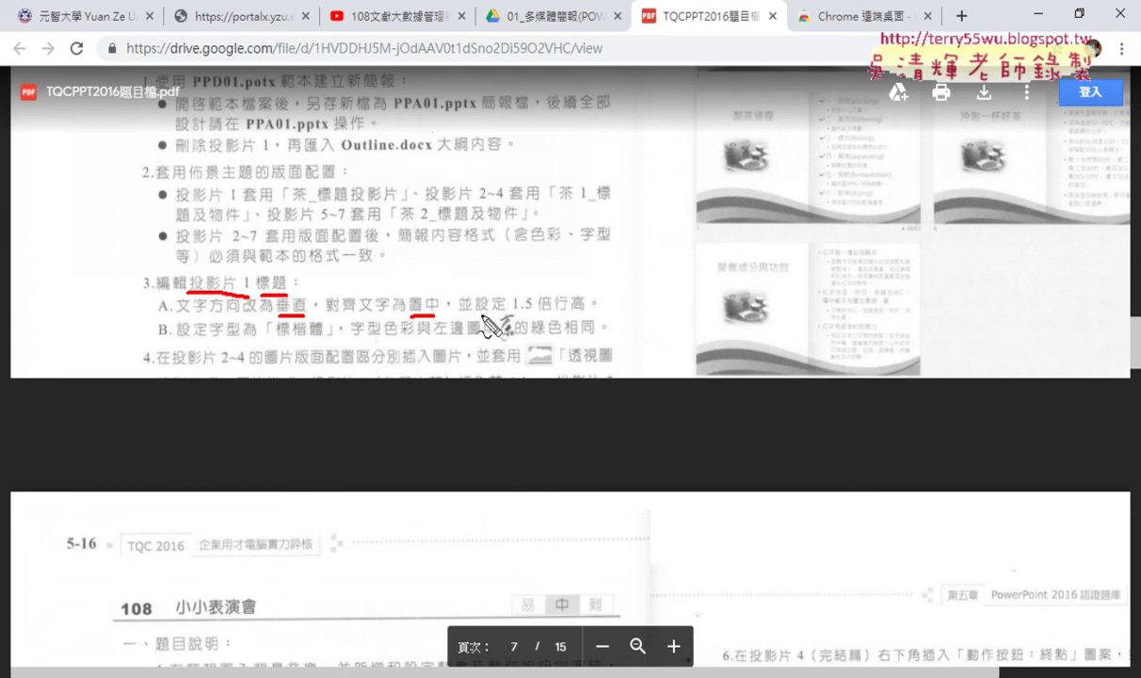
pyautogui.moveTo(513, 314); pyautogui.dragTo(596, 314)
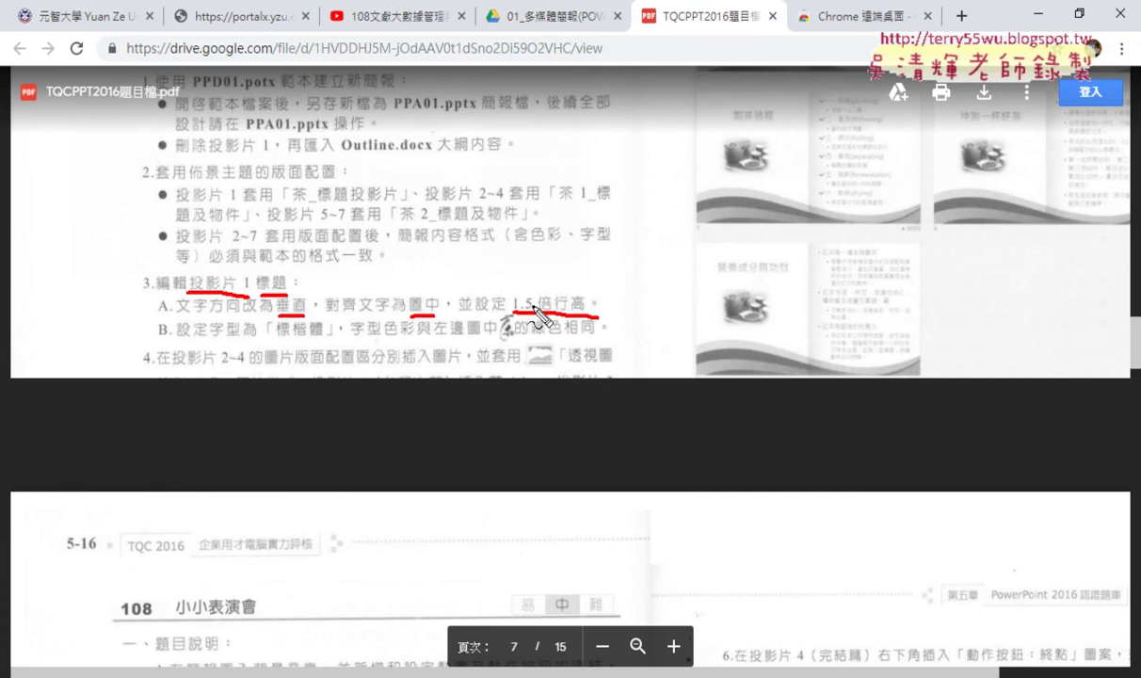
pyautogui.press('Escape')
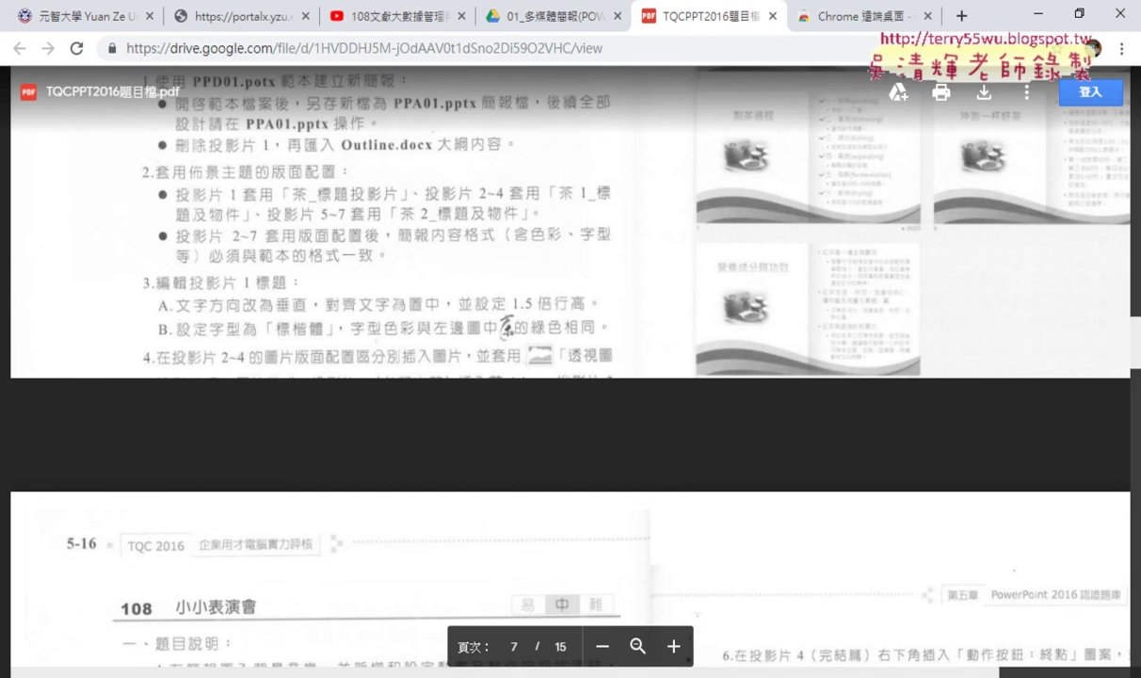
pyautogui.click(356, 589)
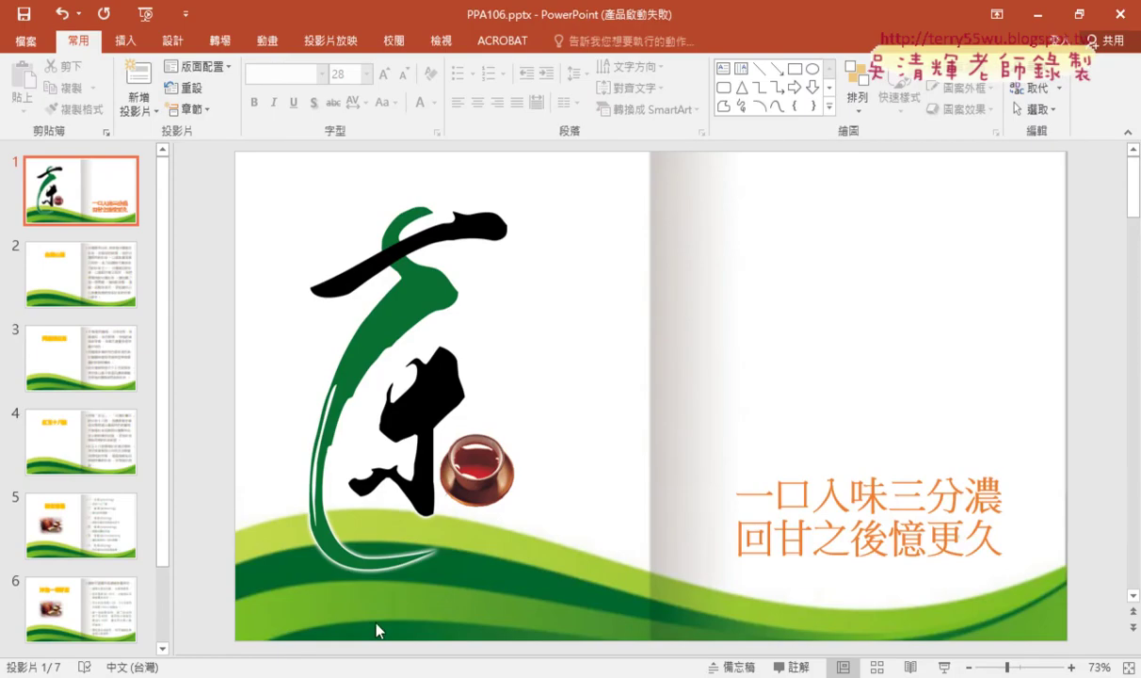
# Select the whole two-line title text box on slide 1
pyautogui.click(72, 198)
pyautogui.click(841, 480)
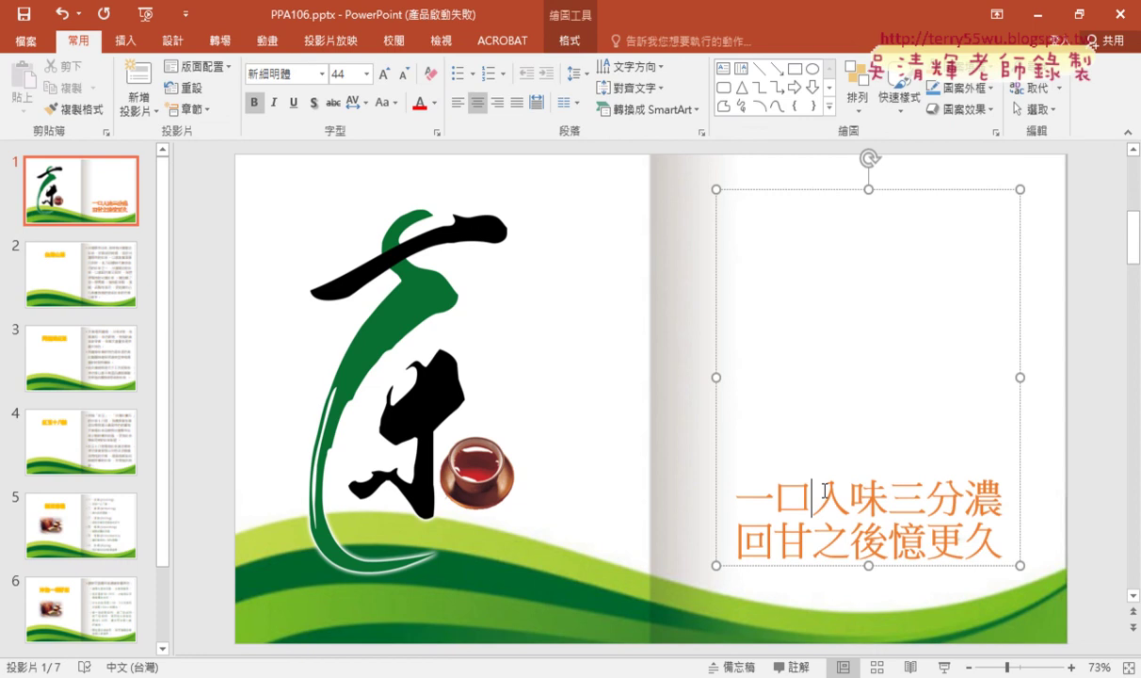
pyautogui.click(815, 193)
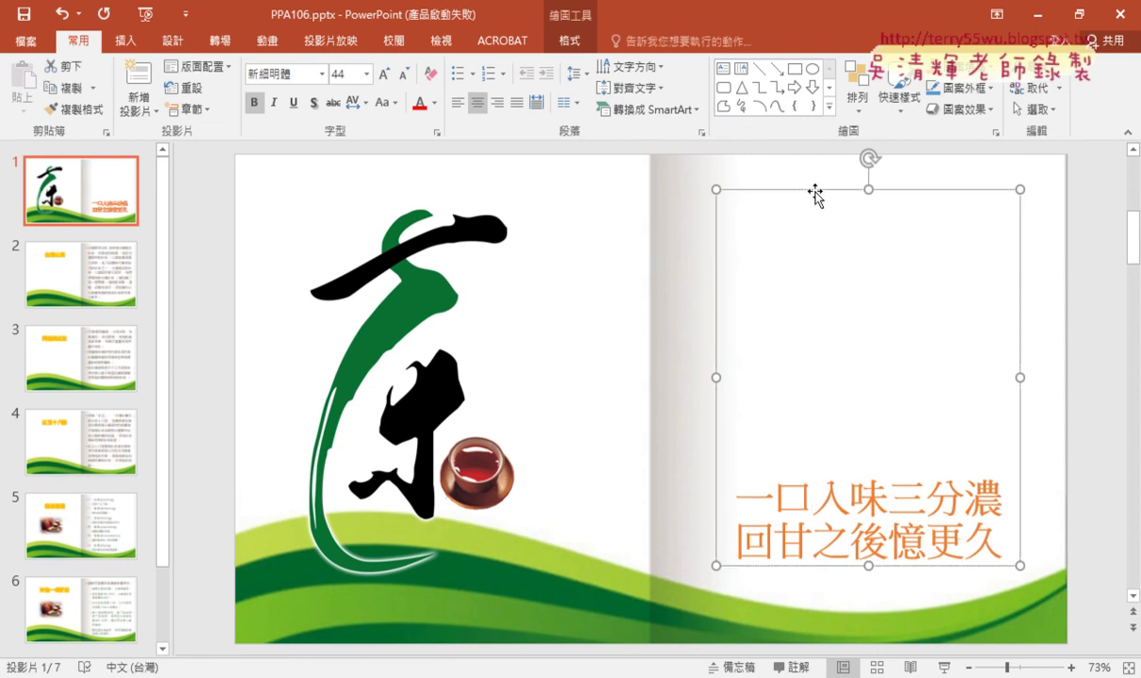
pyautogui.doubleClick(807, 496)
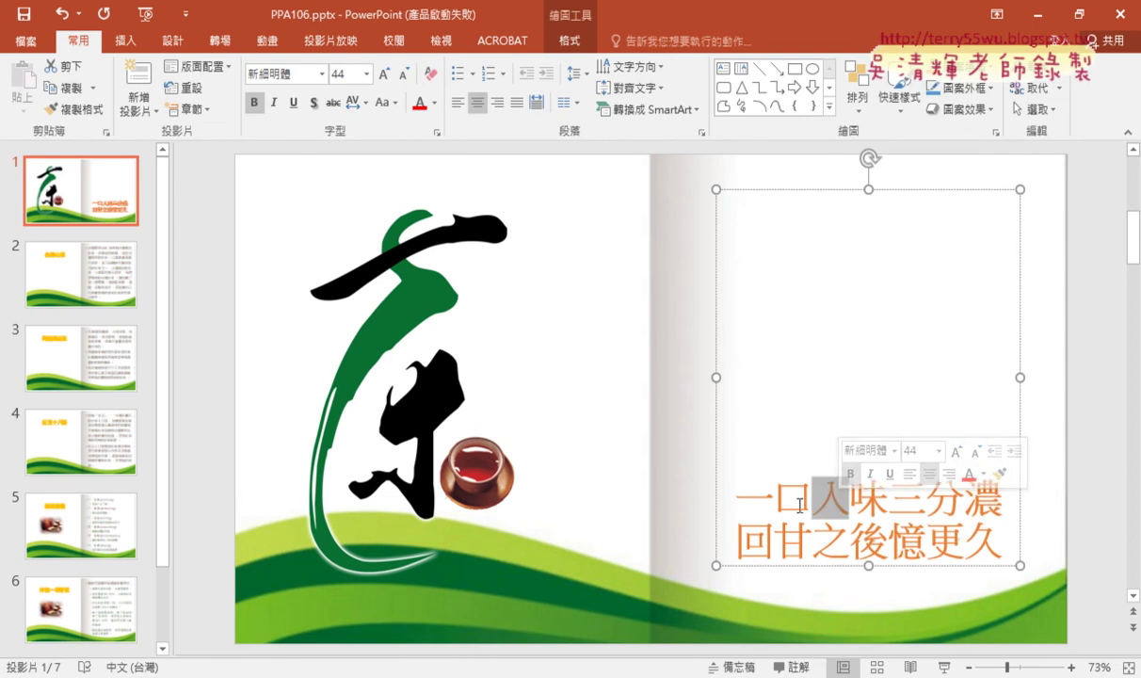
pyautogui.moveTo(740, 497); pyautogui.dragTo(1001, 546)
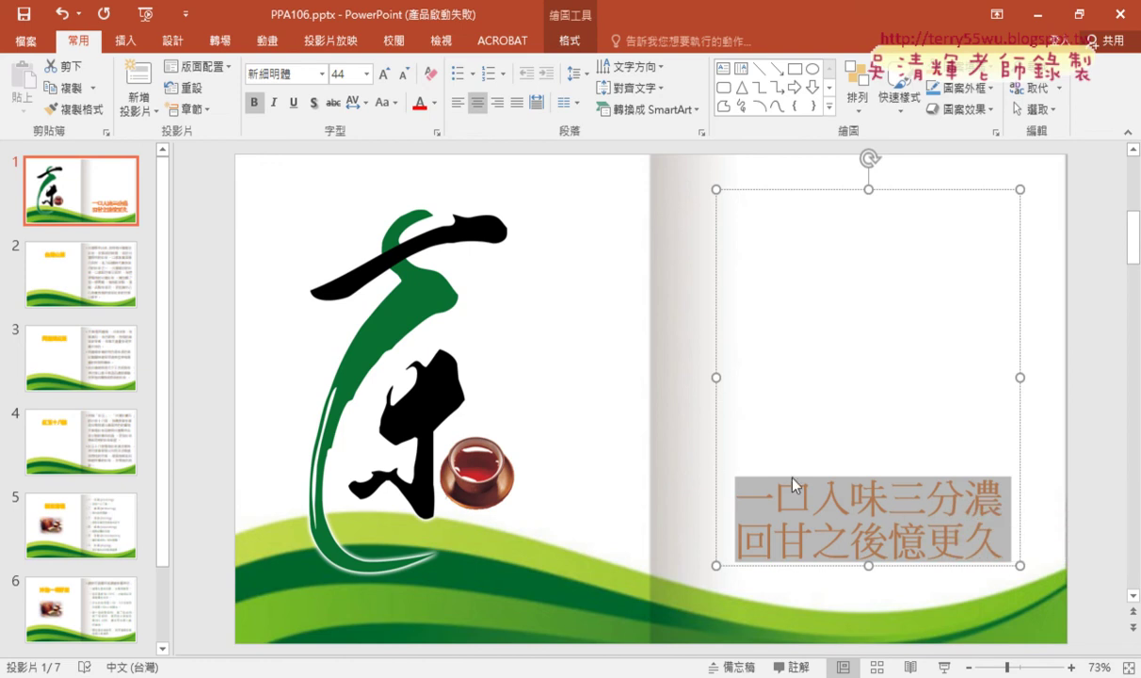
pyautogui.click(1043, 489)
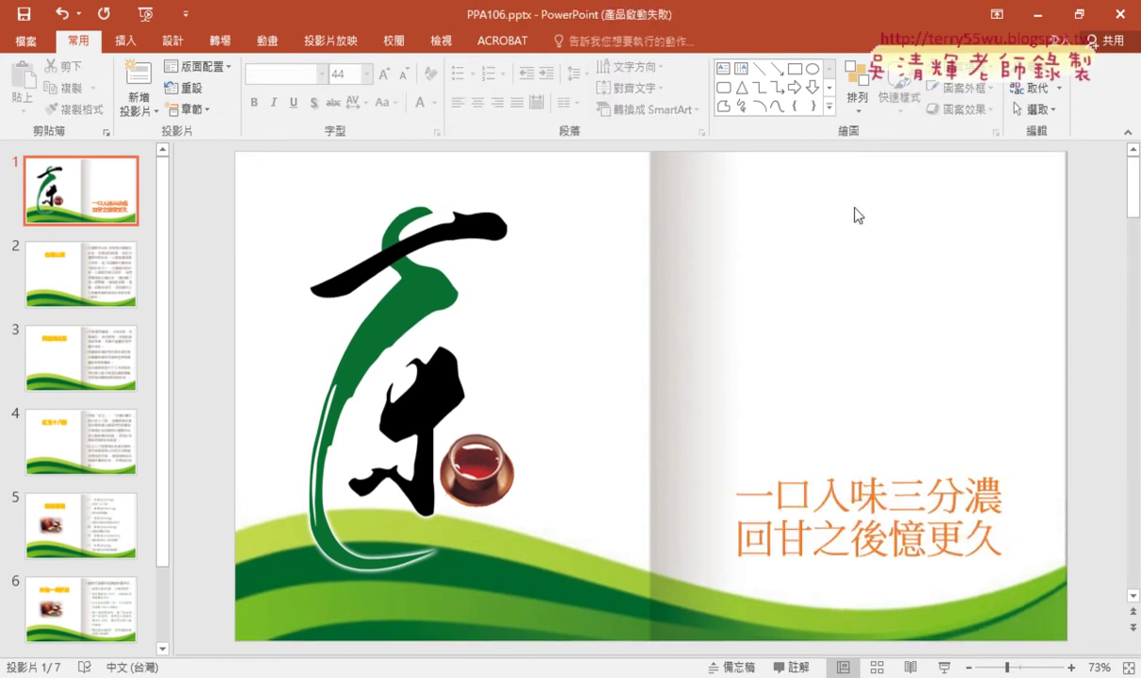
pyautogui.click(850, 497)
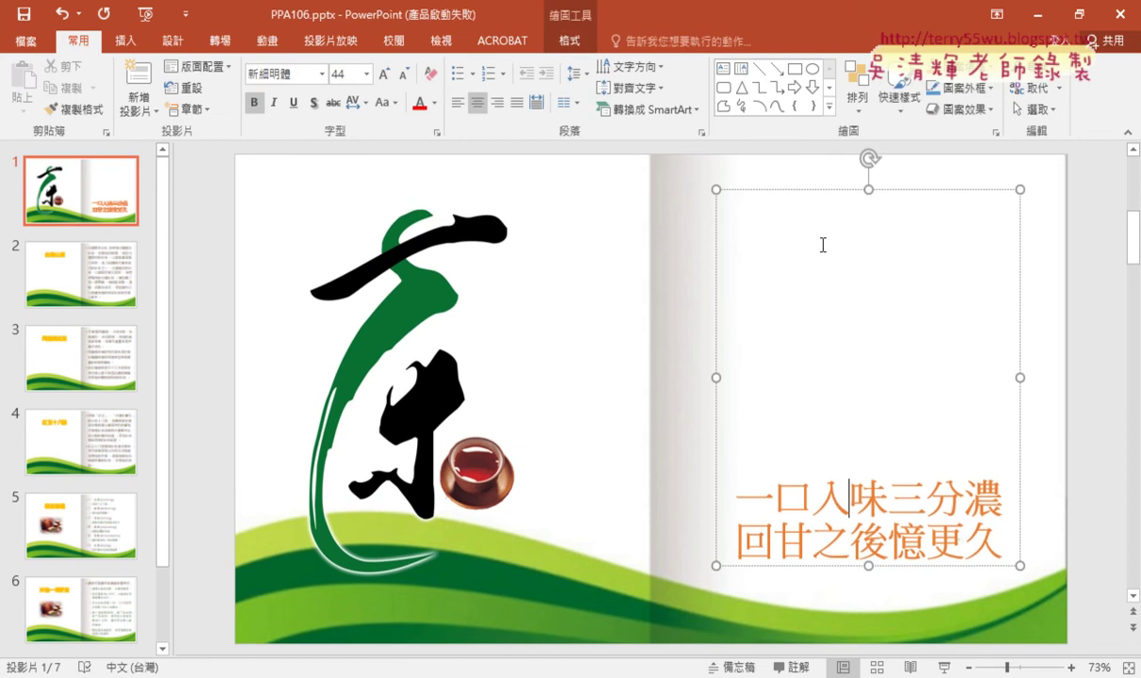
pyautogui.click(819, 192)
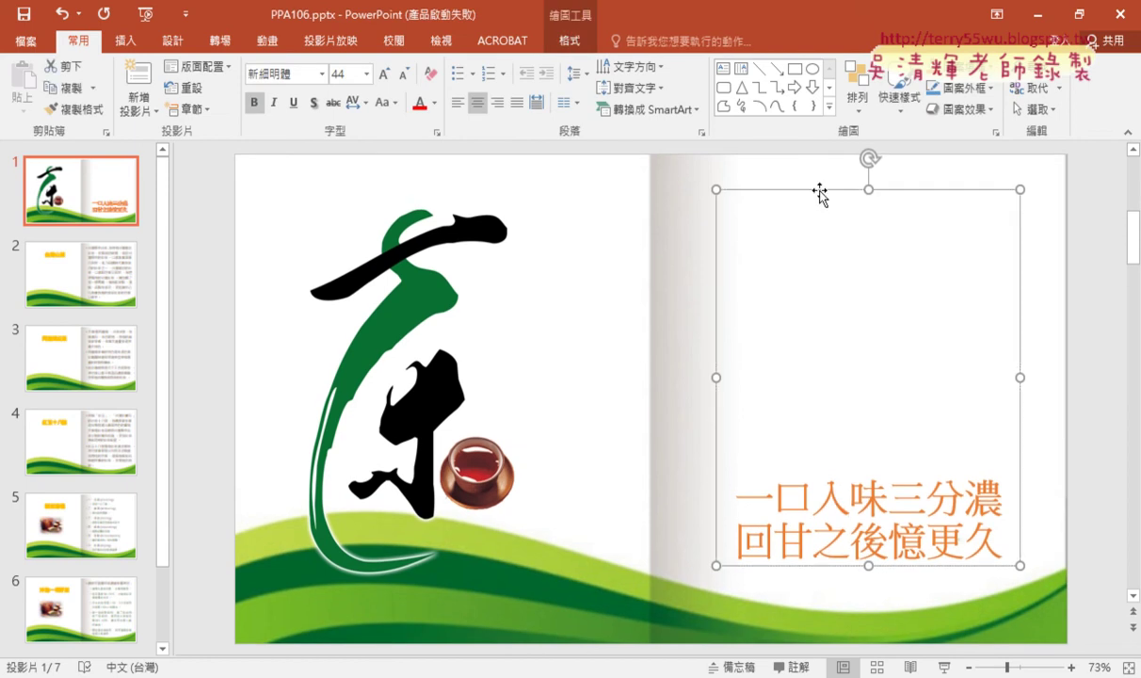
# Set the title's text direction to Vertical
pyautogui.click(646, 77)
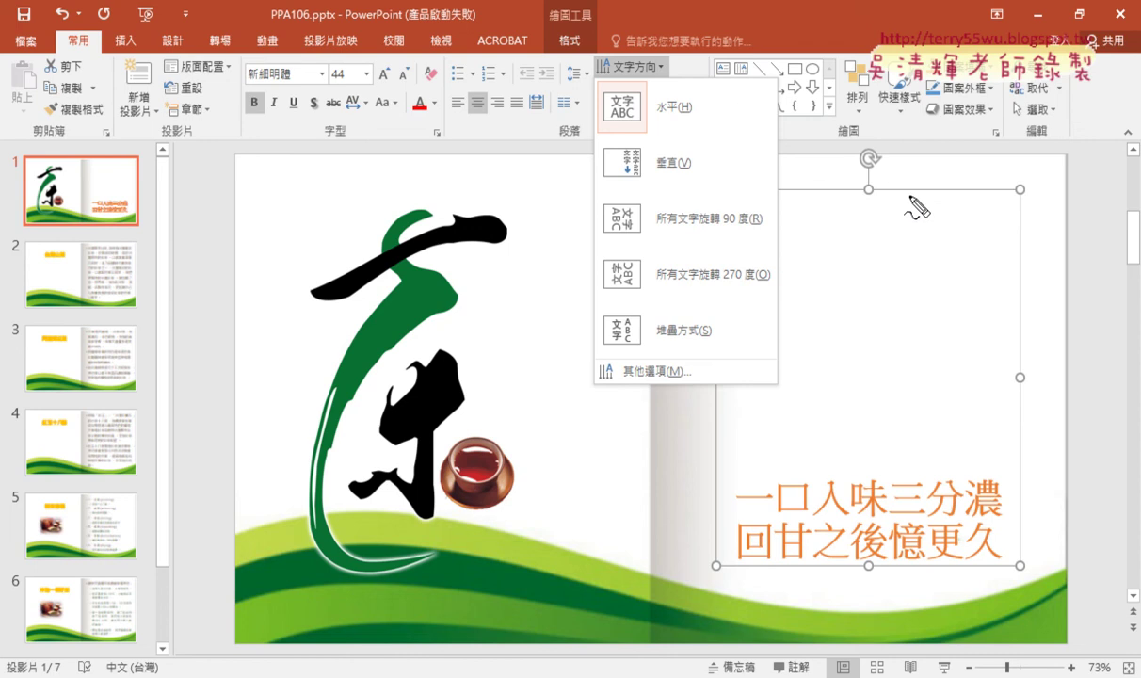
pyautogui.moveTo(894, 199)
pyautogui.mouseDown()
pyautogui.moveTo(707, 72)
pyautogui.moveTo(683, 133)
pyautogui.mouseUp()
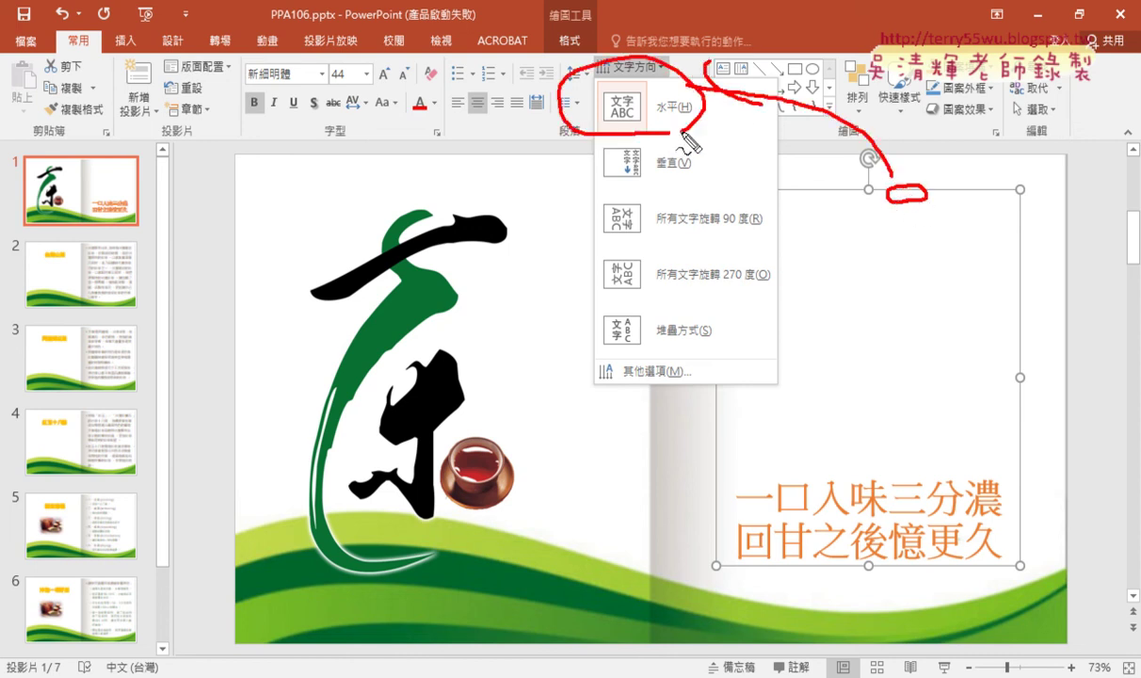
pyautogui.moveTo(636, 189); pyautogui.dragTo(663, 202)
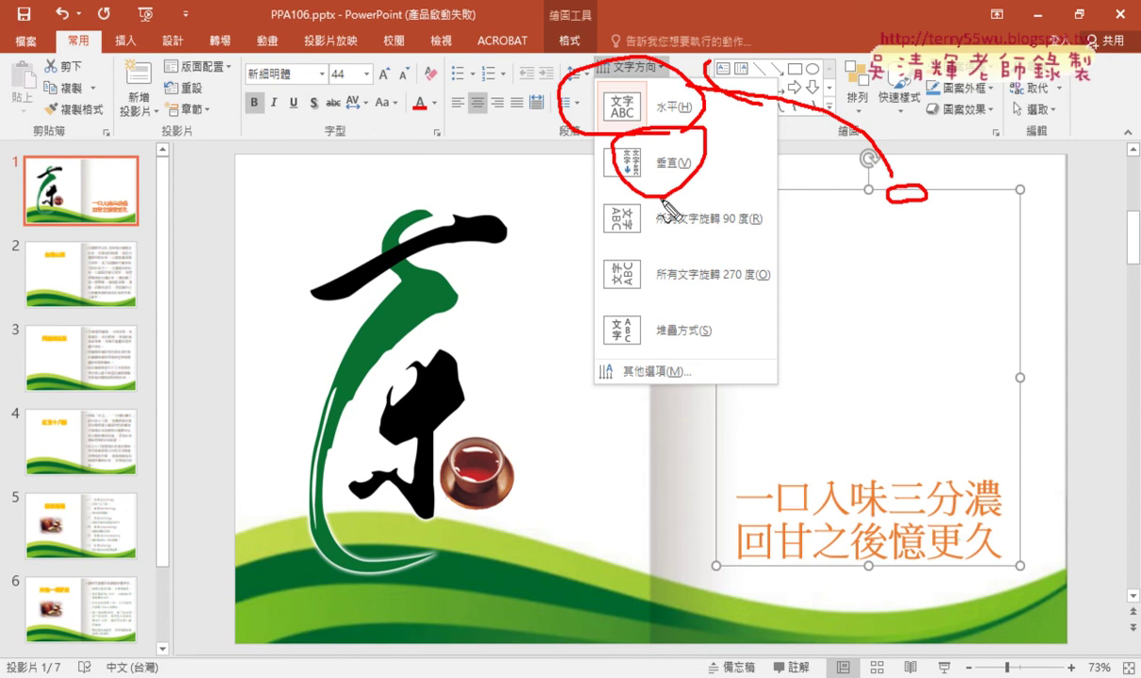
pyautogui.press('Escape')
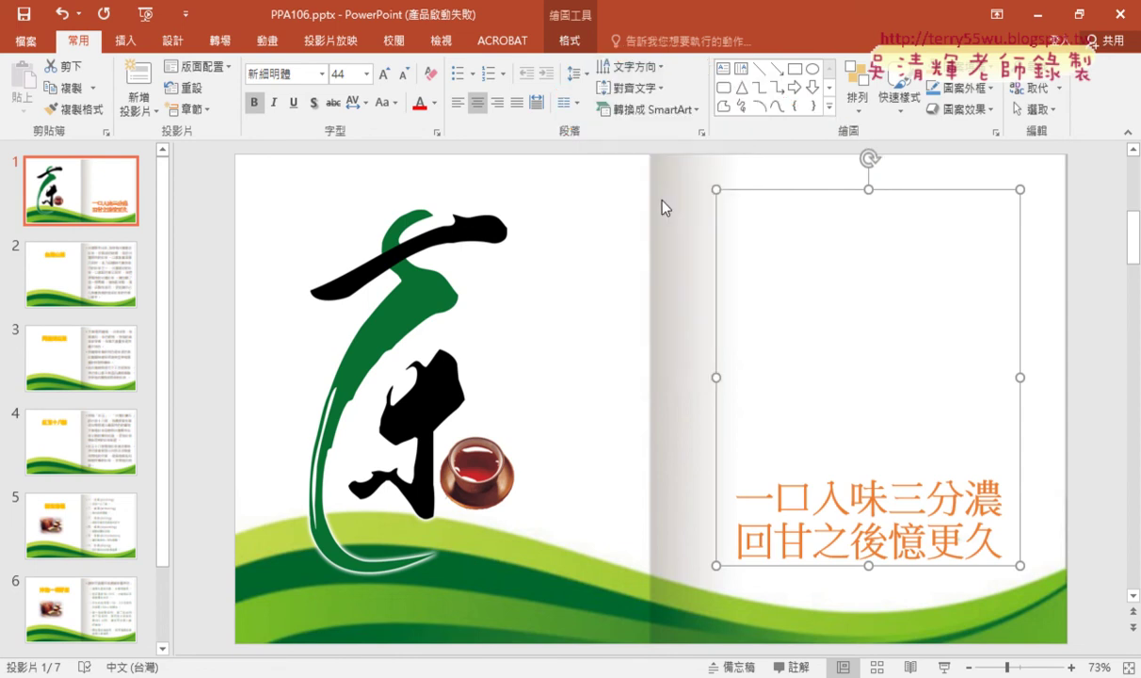
pyautogui.click(621, 67)
pyautogui.click(629, 160)
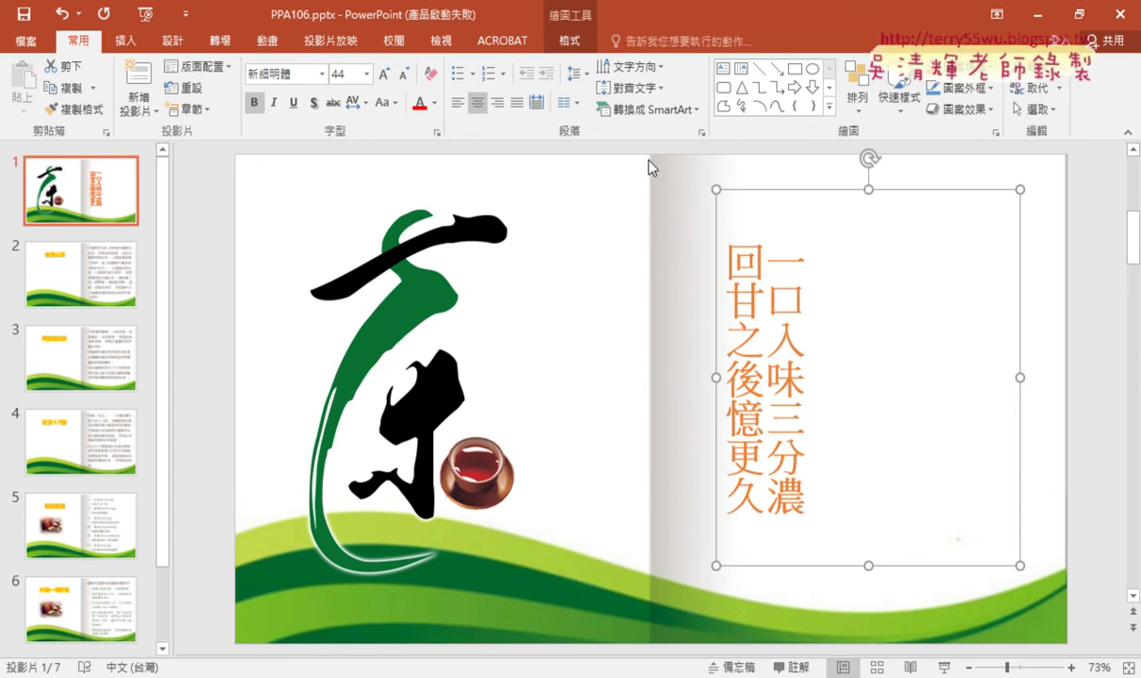
# Center the vertical title text within its box
pyautogui.click(647, 89)
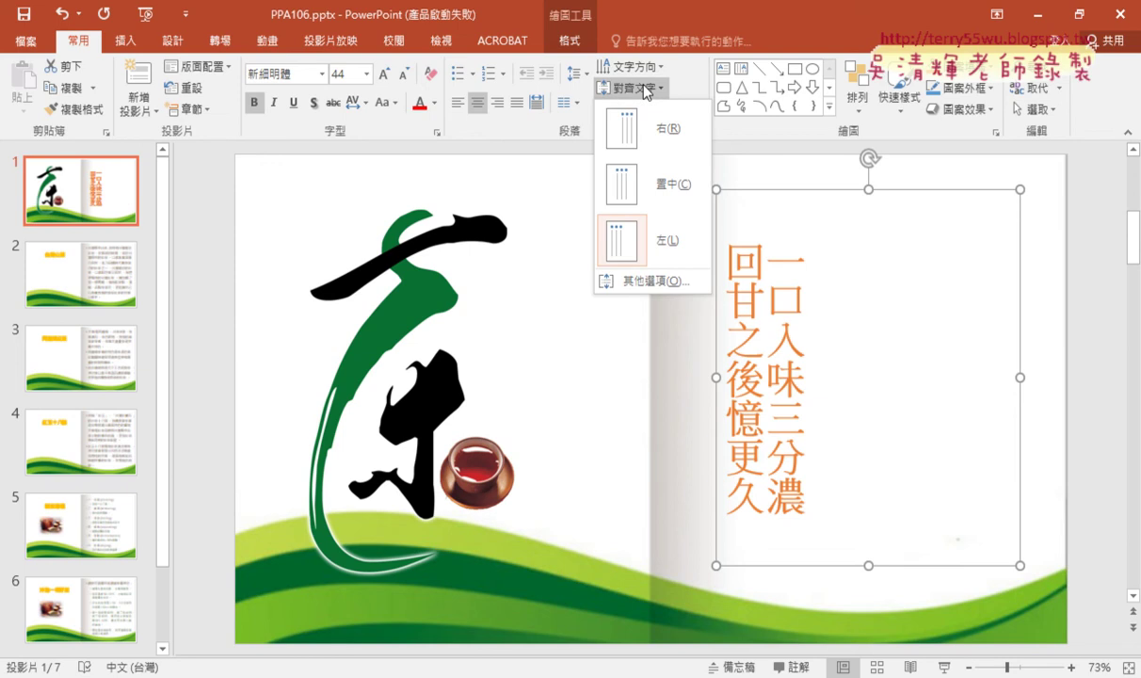
pyautogui.click(644, 184)
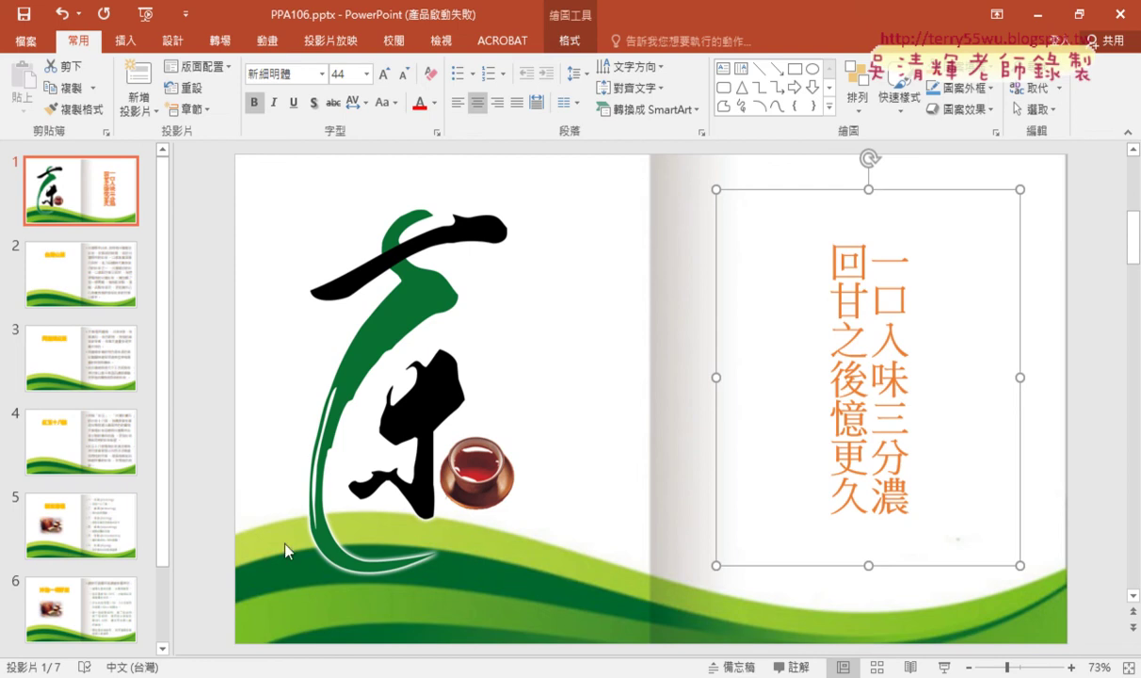
pyautogui.hotkey('alt', 'Tab')
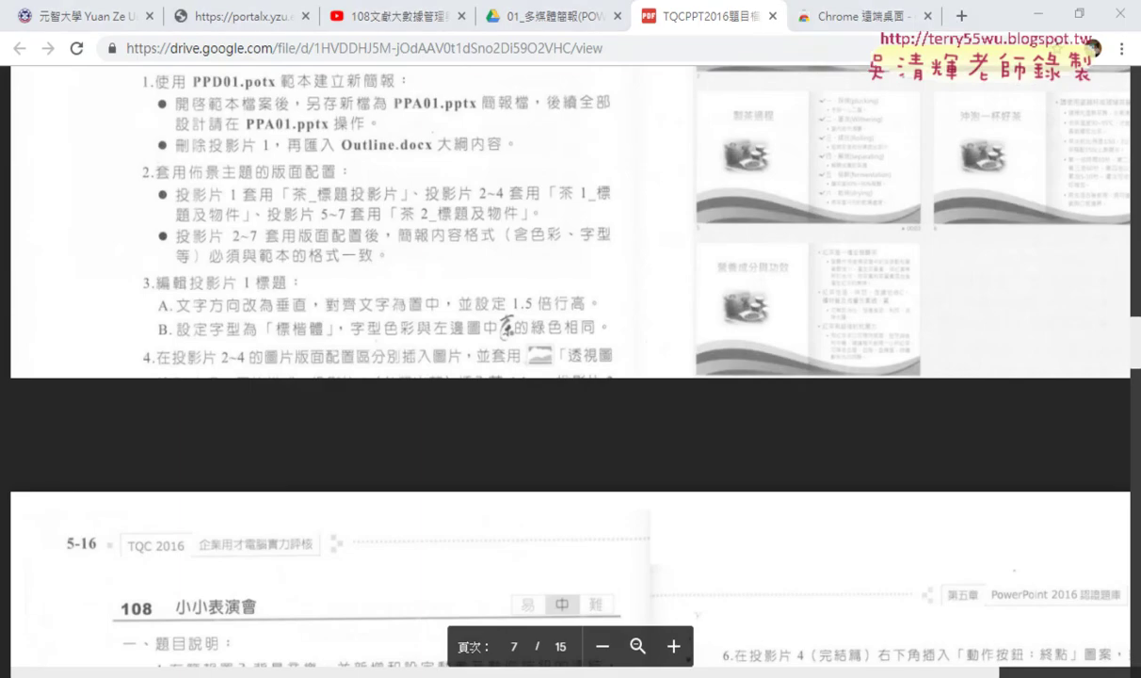
pyautogui.hotkey('alt', 'Tab')
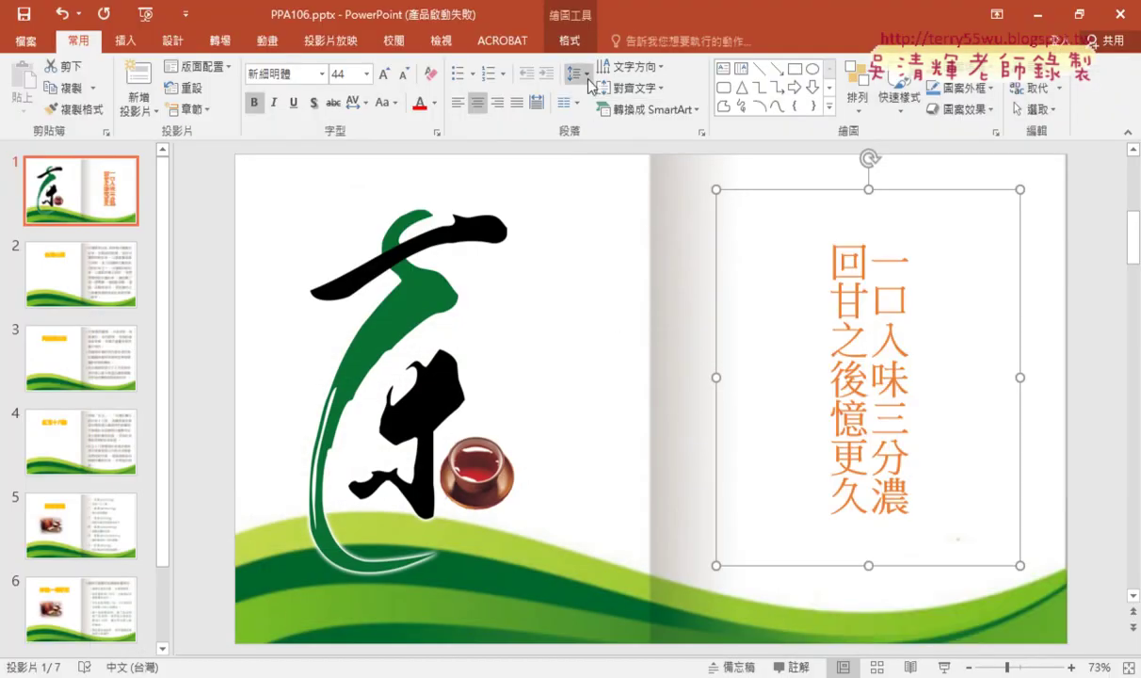
# Set the title line spacing to 1.5, then bring up the exam instructions PDF
pyautogui.click(583, 80)
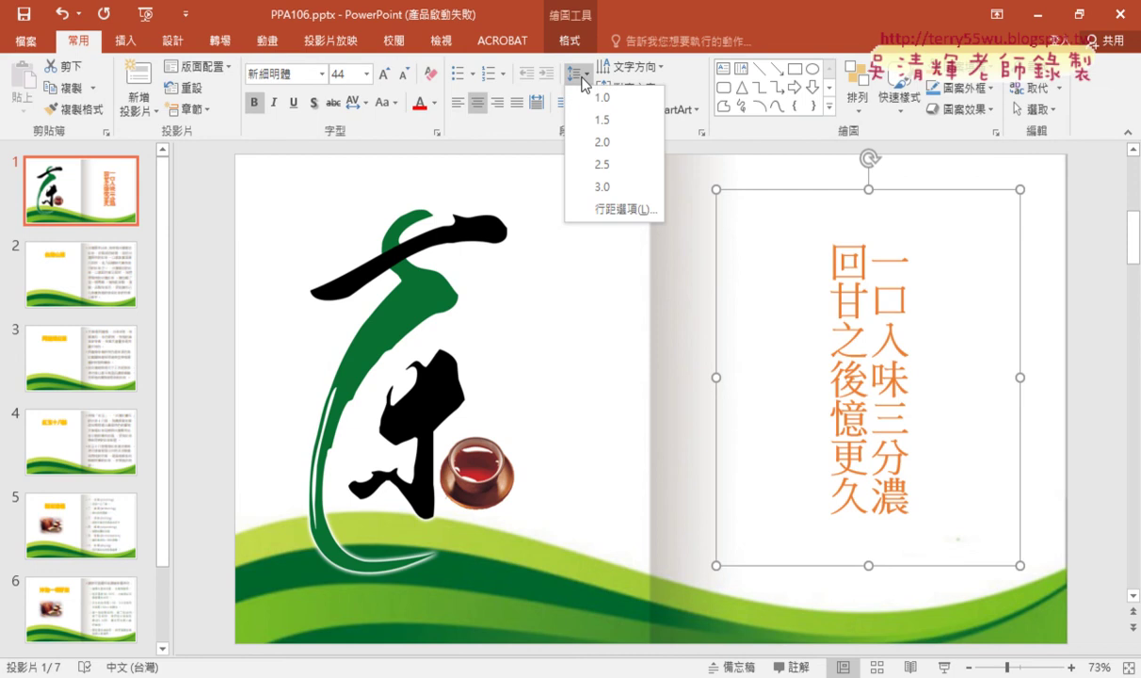
pyautogui.click(677, 336)
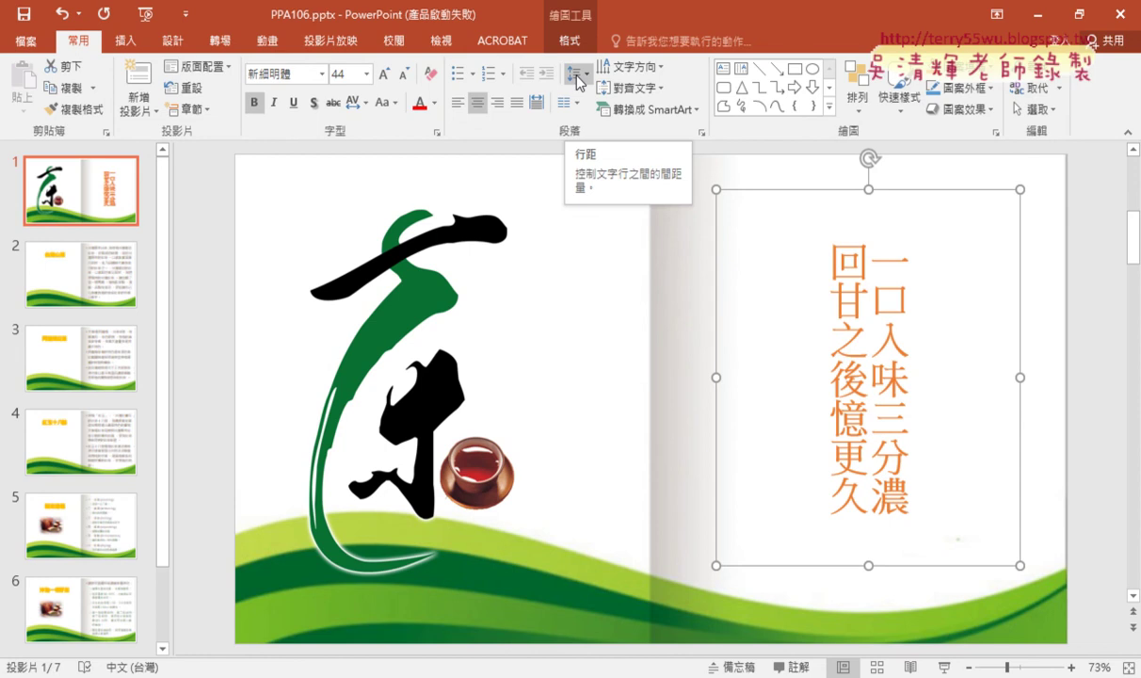
pyautogui.click(576, 75)
pyautogui.click(589, 120)
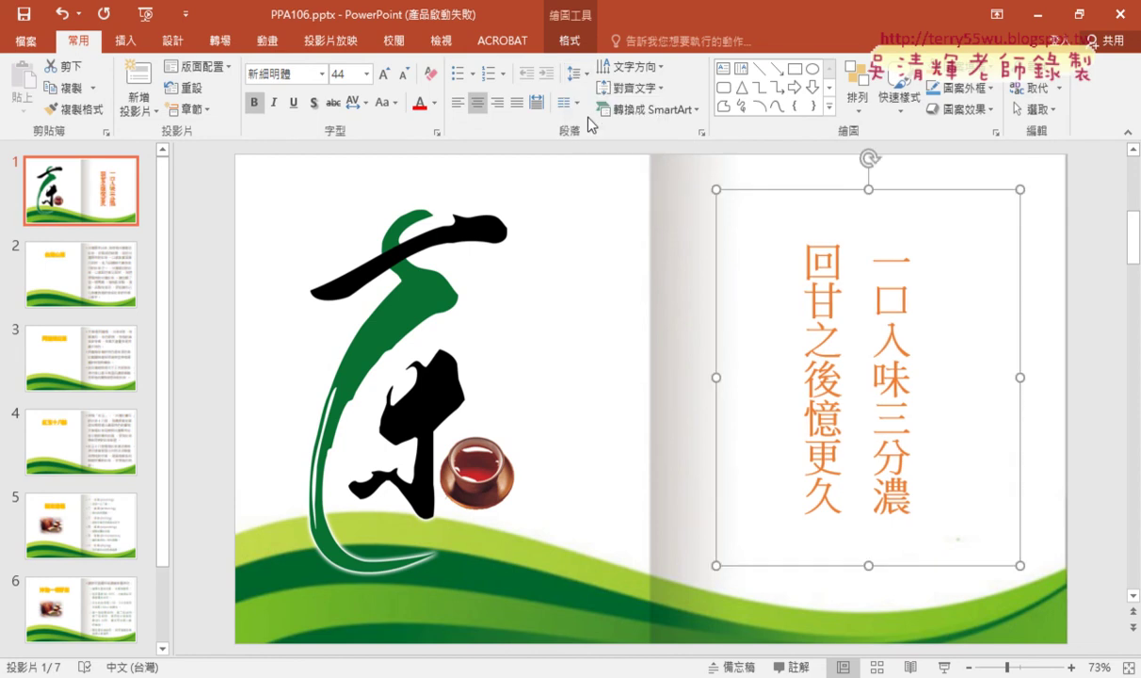
pyautogui.hotkey('alt', 'Tab')
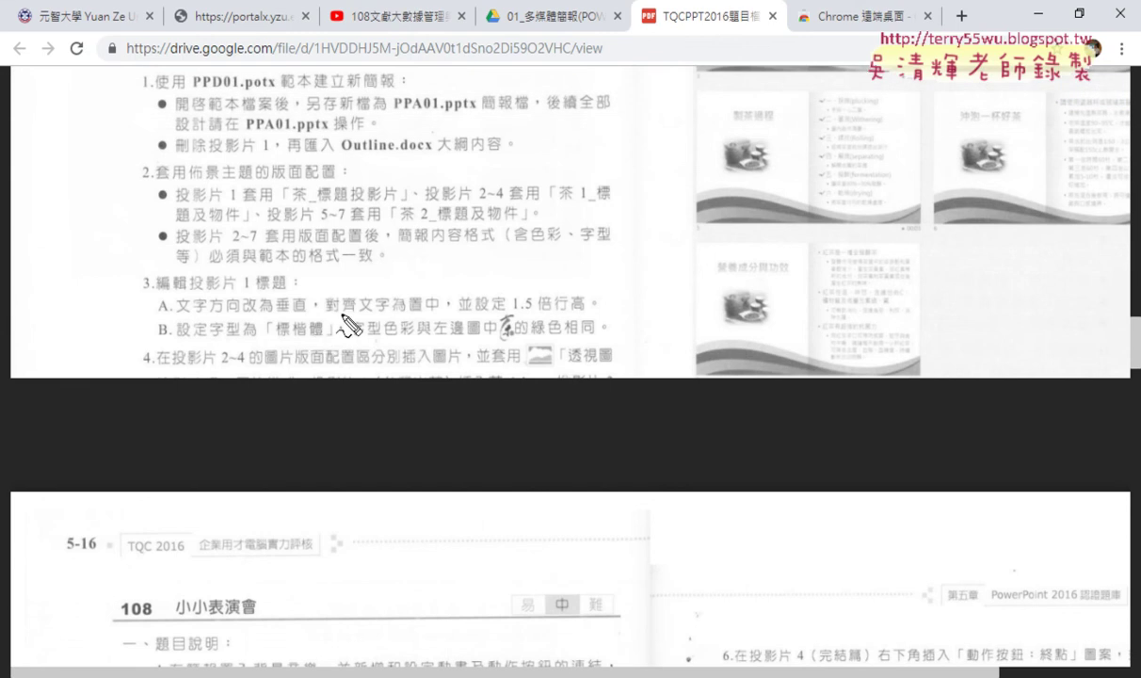
# Read item 3B's 標楷體 font and green colour rule, then return to PPA106.pptx
pyautogui.moveTo(212, 334); pyautogui.dragTo(325, 343)
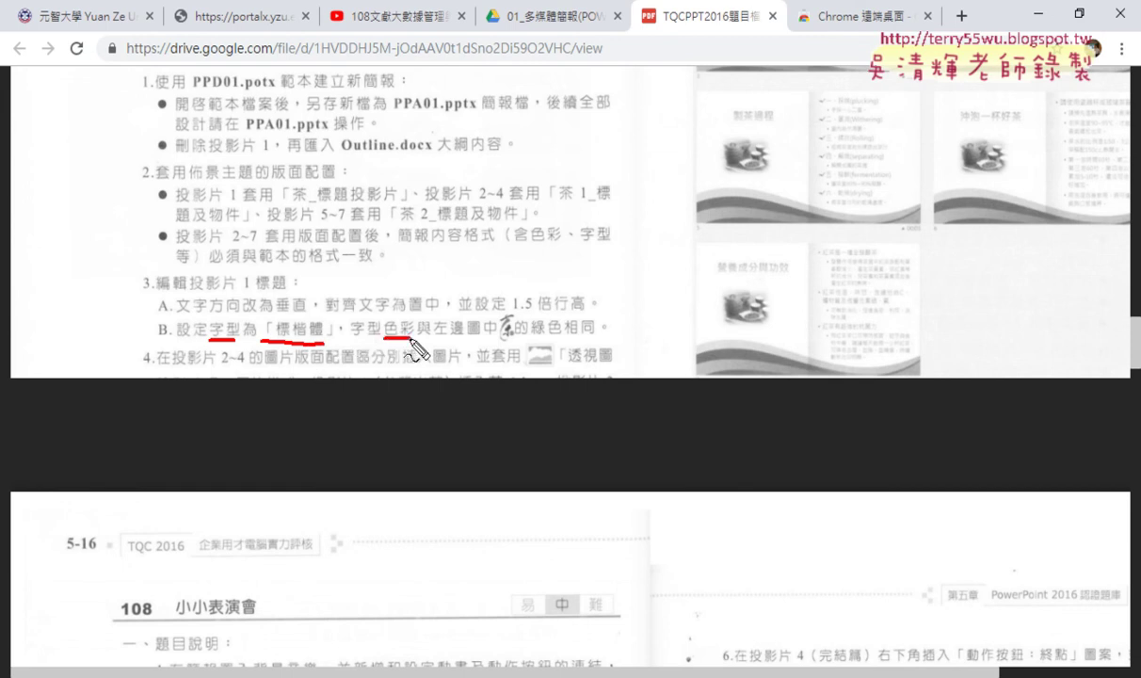
pyautogui.moveTo(376, 334)
pyautogui.mouseDown()
pyautogui.moveTo(471, 331)
pyautogui.moveTo(509, 310)
pyautogui.moveTo(517, 337)
pyautogui.moveTo(599, 340)
pyautogui.mouseUp()
pyautogui.press('Escape')
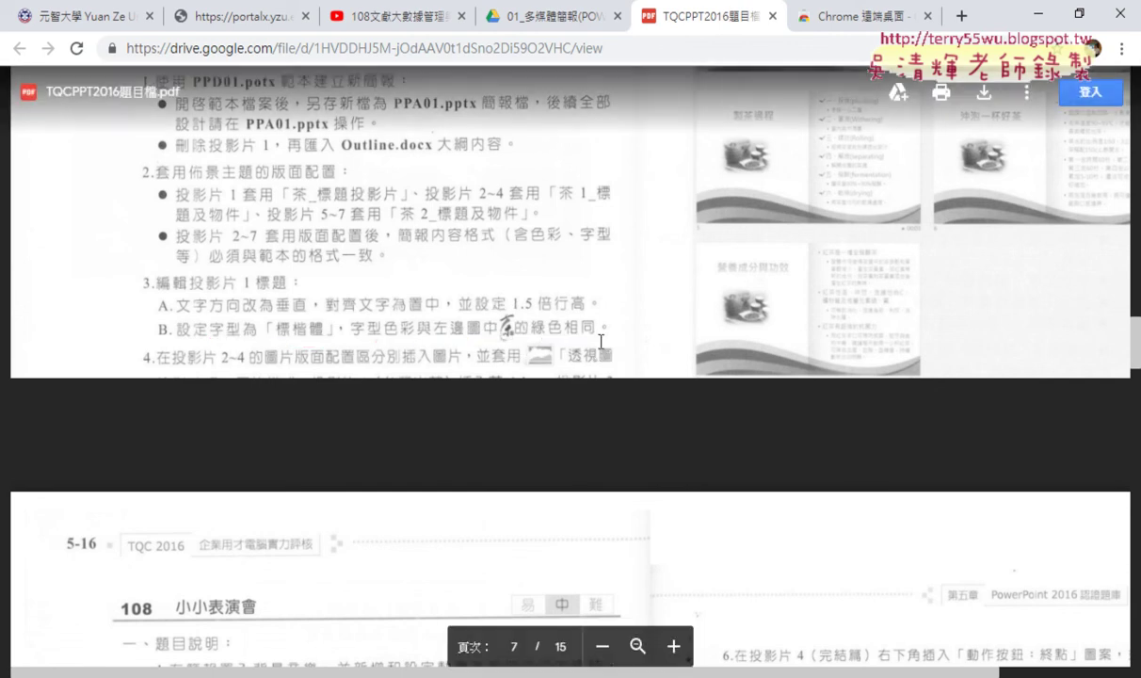
pyautogui.click(1033, 14)
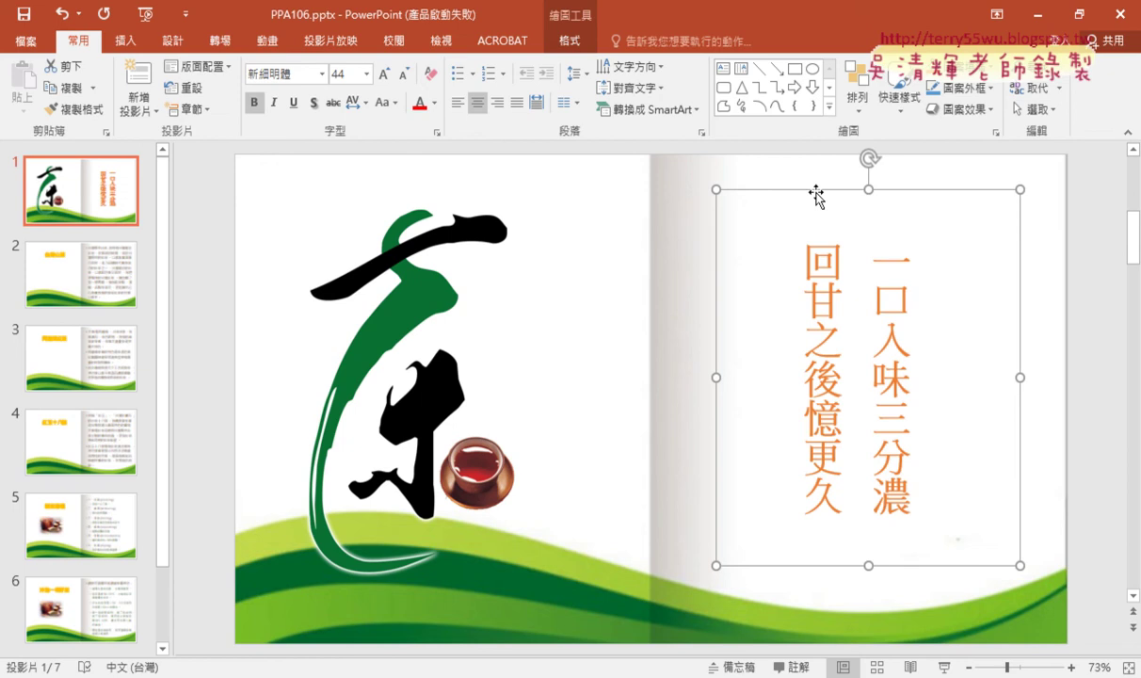
# Set the slide 1 title font to 標楷體
pyautogui.click(322, 73)
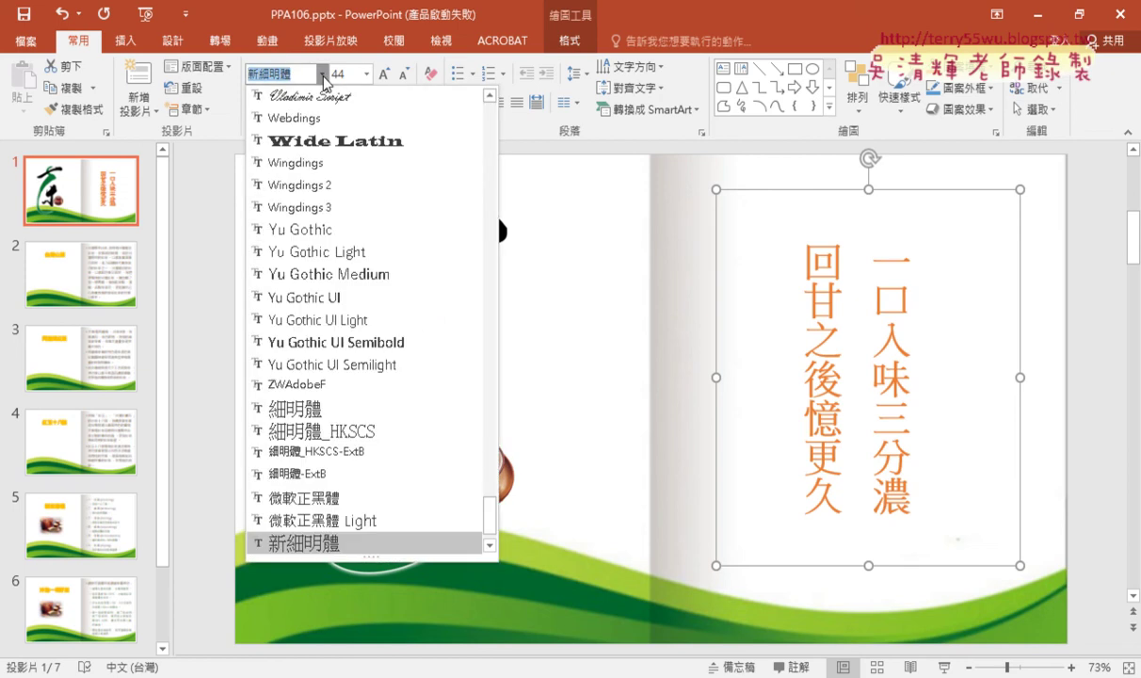
pyautogui.scroll(-1, 377, 486)
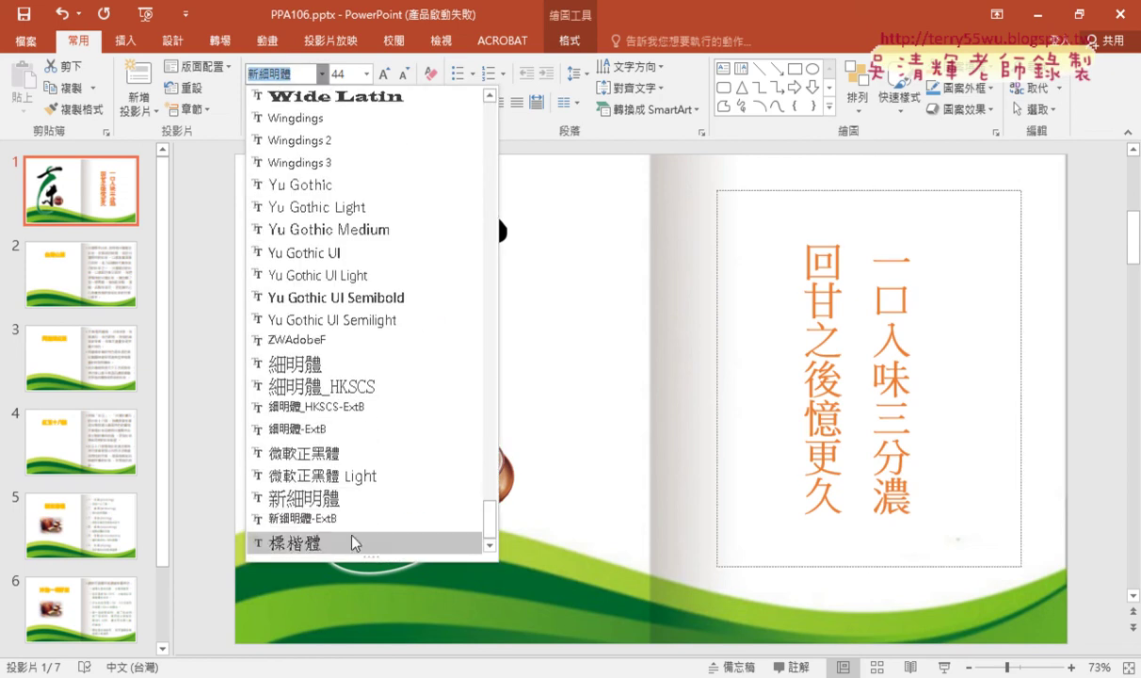
pyautogui.click(354, 543)
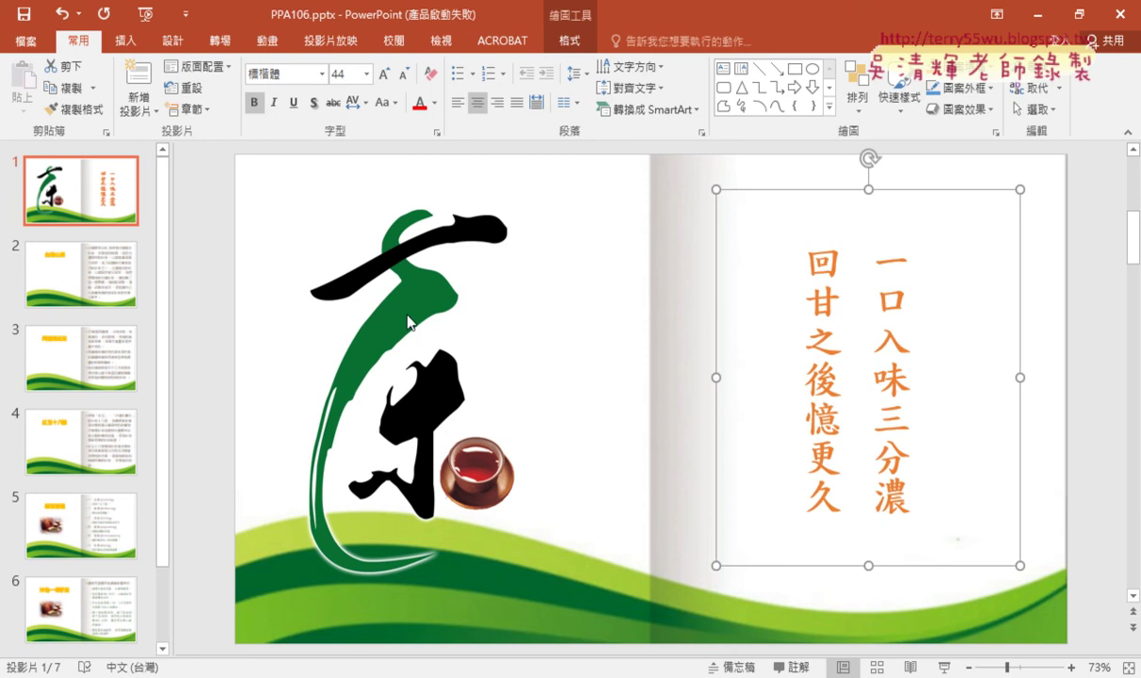
# Colour the title dark green by eyedropping the 茶 calligraphy stroke
pyautogui.click(435, 104)
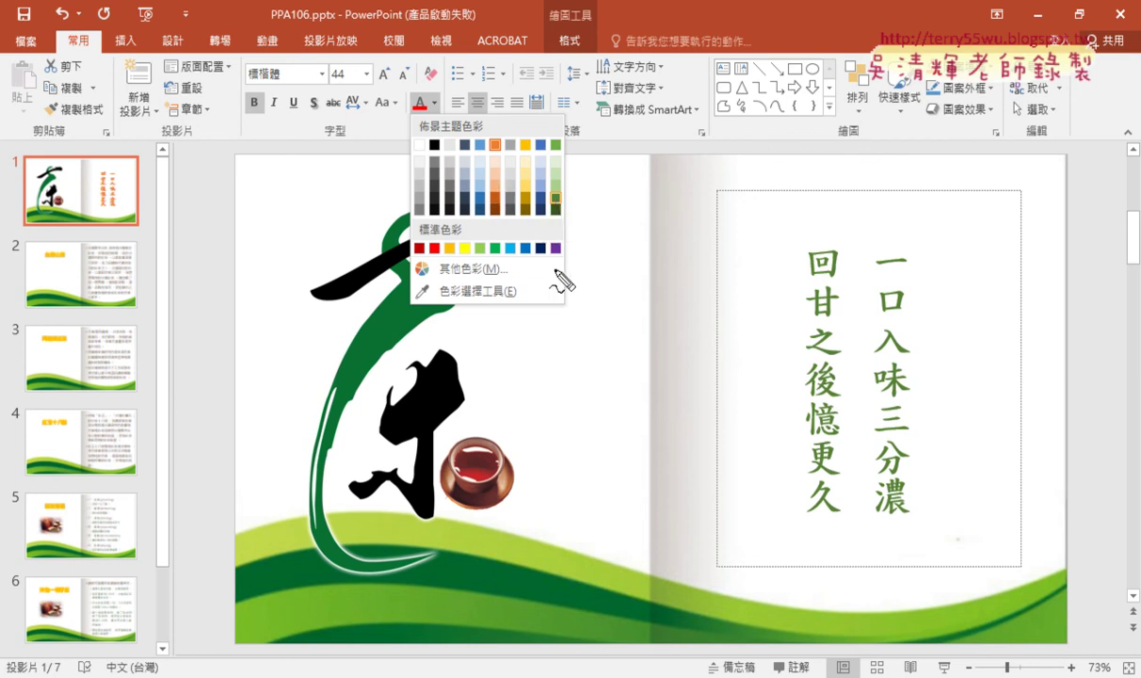
pyautogui.moveTo(414, 282); pyautogui.dragTo(454, 307)
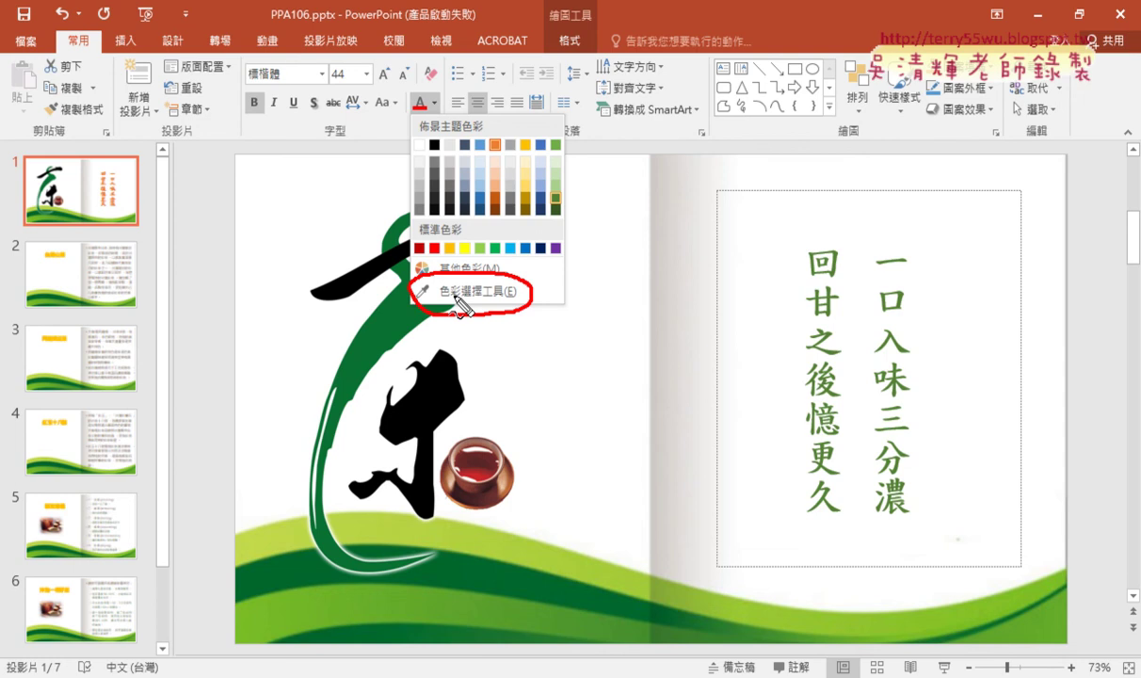
pyautogui.press('Escape')
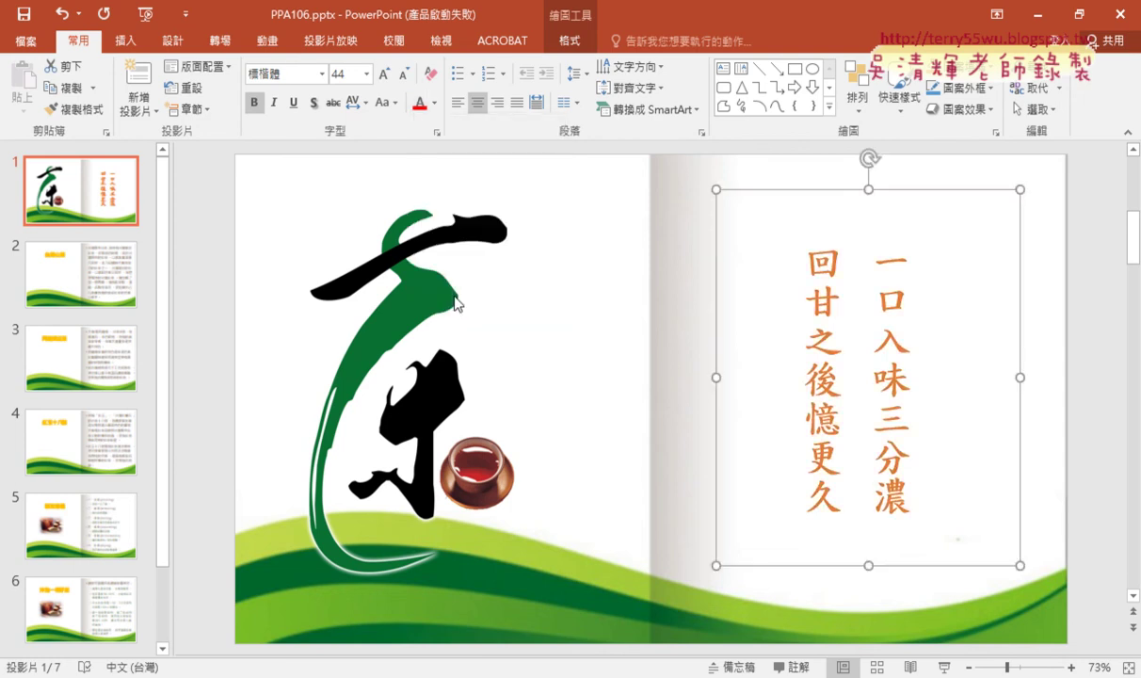
pyautogui.click(432, 105)
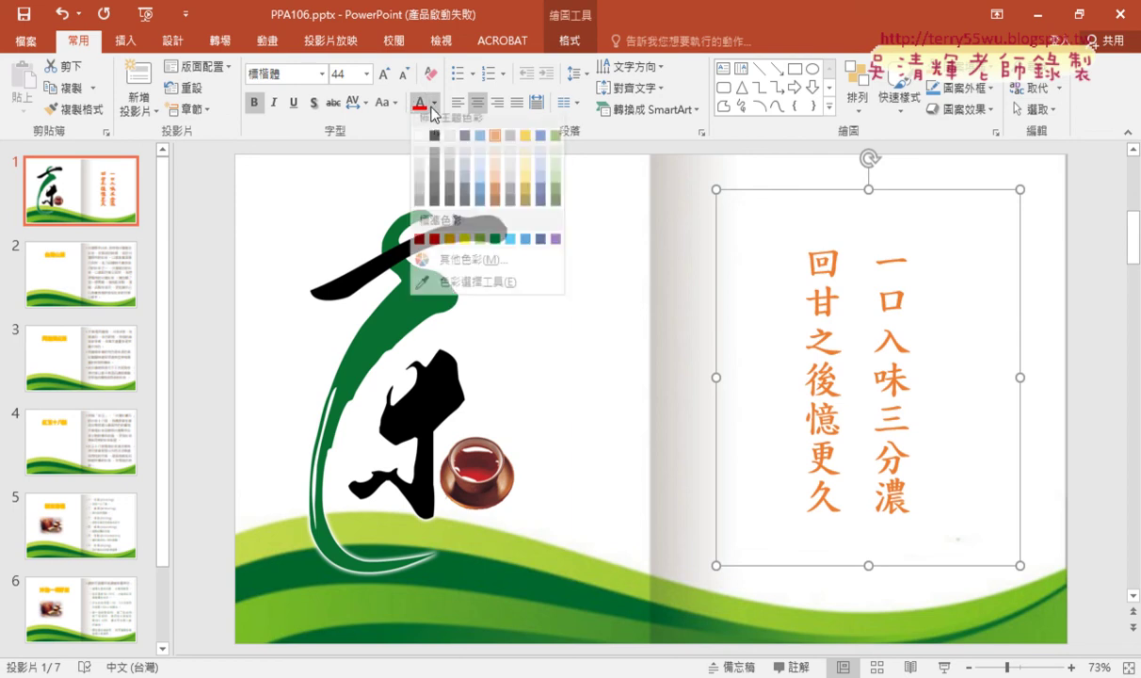
pyautogui.click(461, 281)
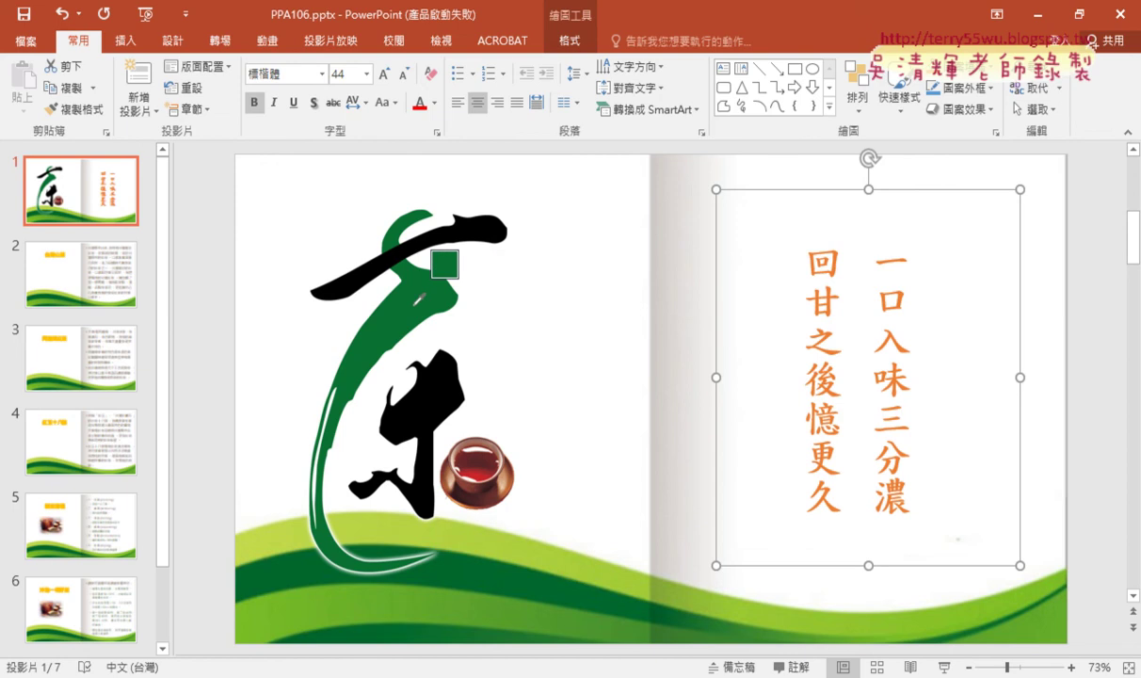
pyautogui.click(415, 303)
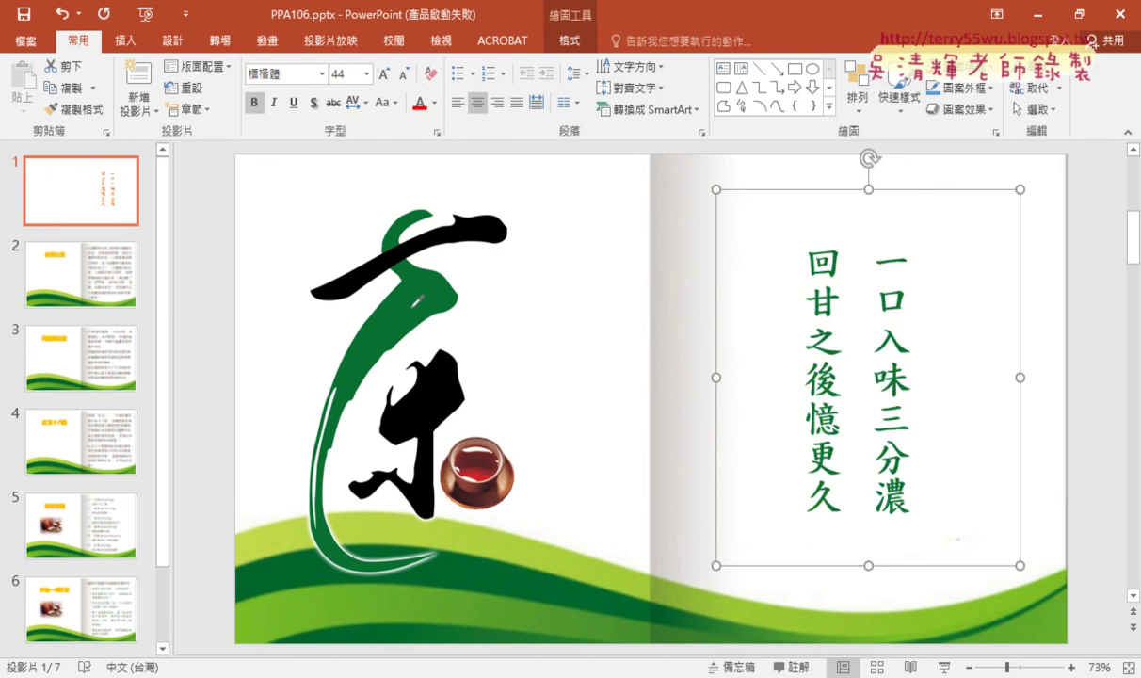